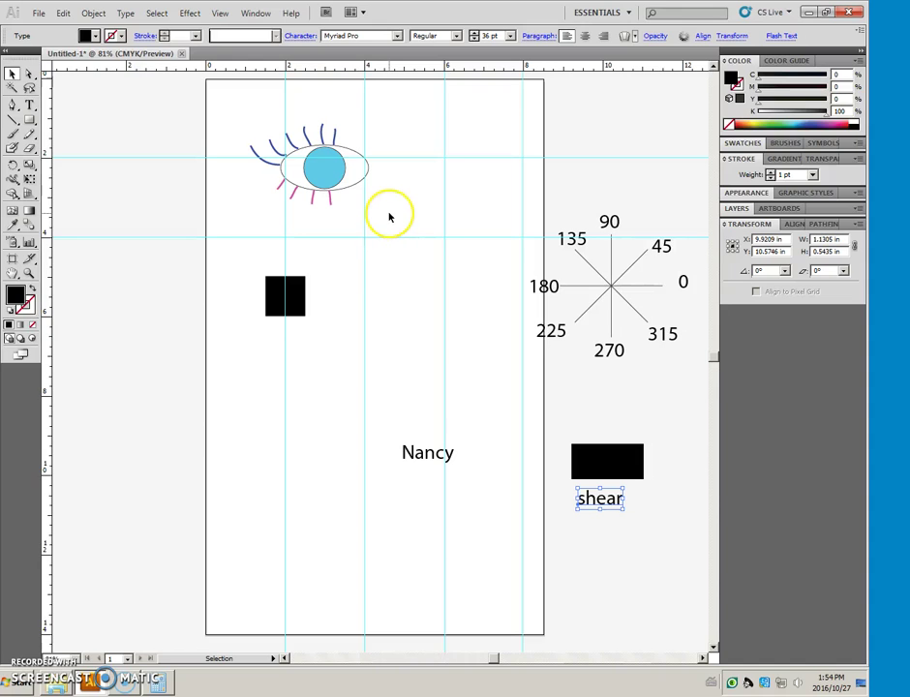
Step: Group the blue upper eyelashes, including the leftmost lash, into a single object
click(416, 126)
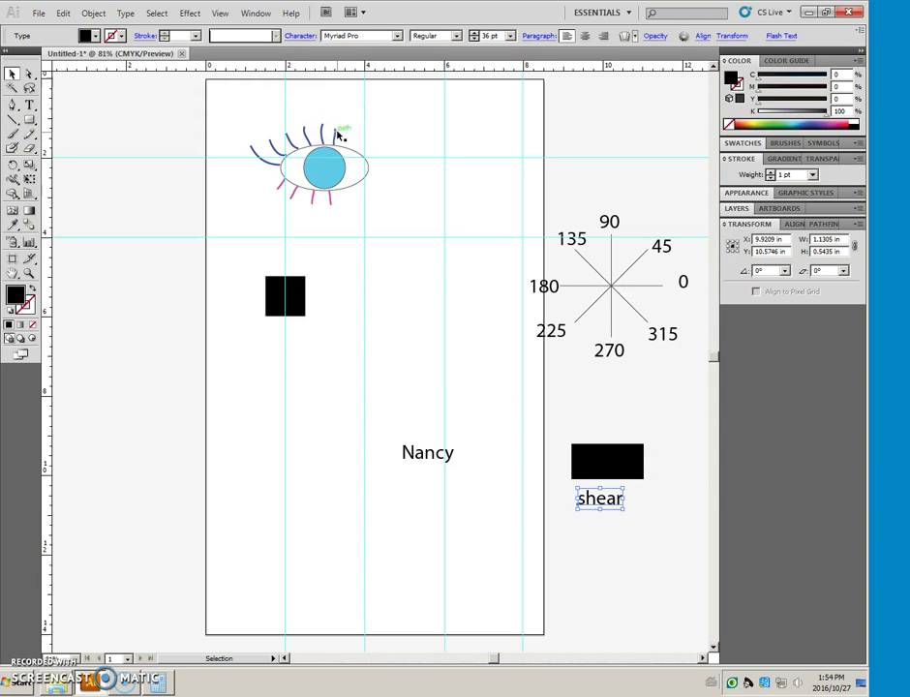
drag(345, 135, 258, 119)
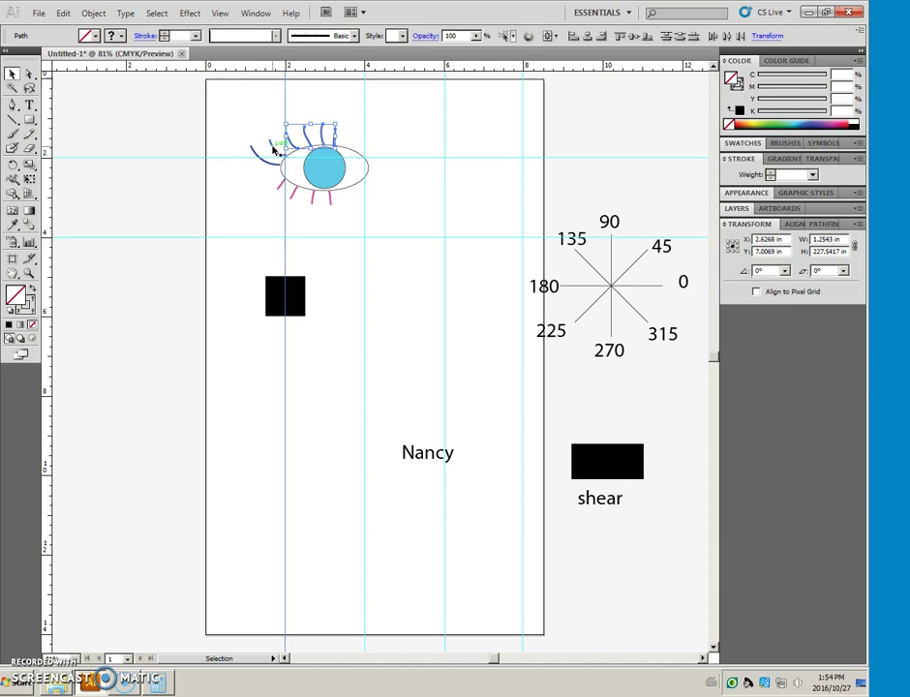
shift+click(272, 148)
shift+click(257, 153)
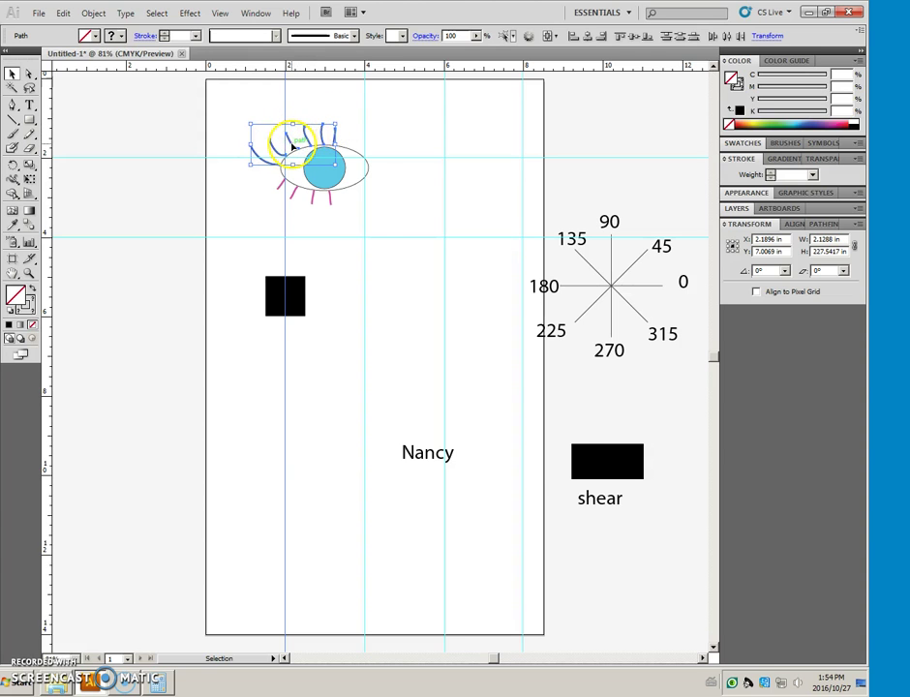
right_click(292, 146)
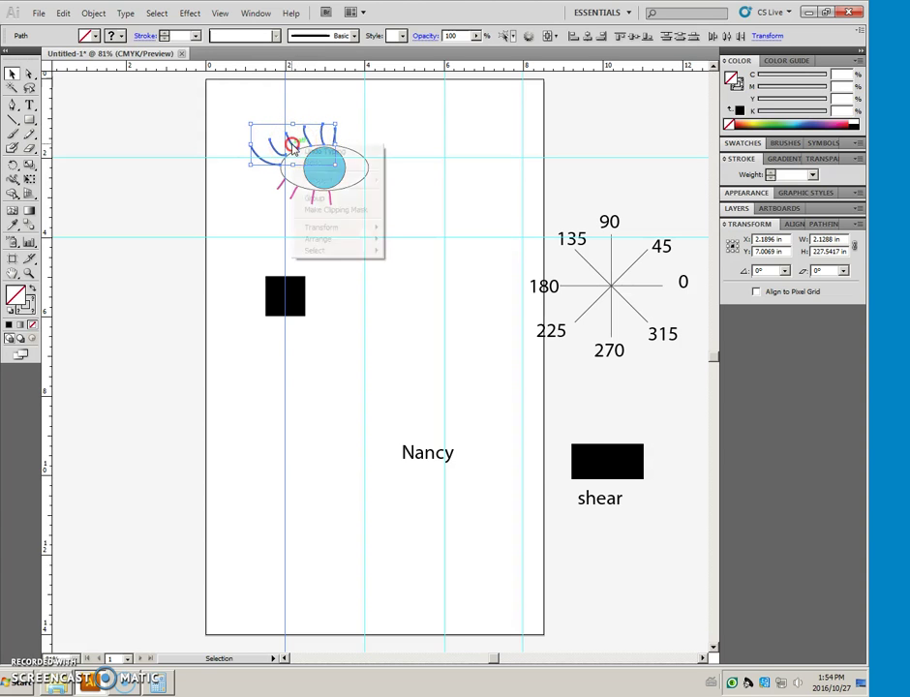
click(318, 200)
click(346, 225)
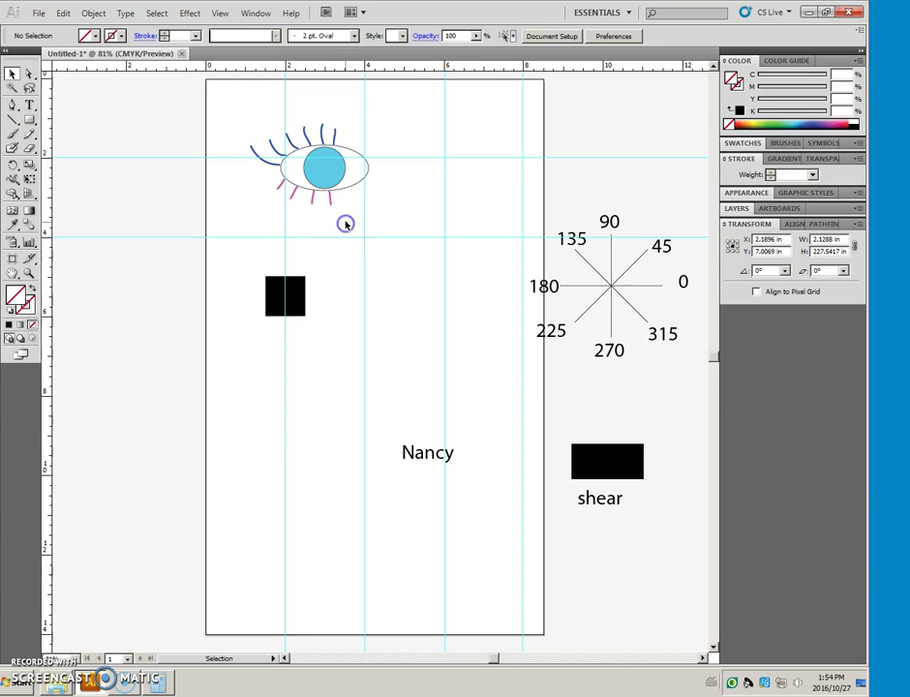
Step: Group the three pink lower eyelashes together
drag(318, 204, 277, 197)
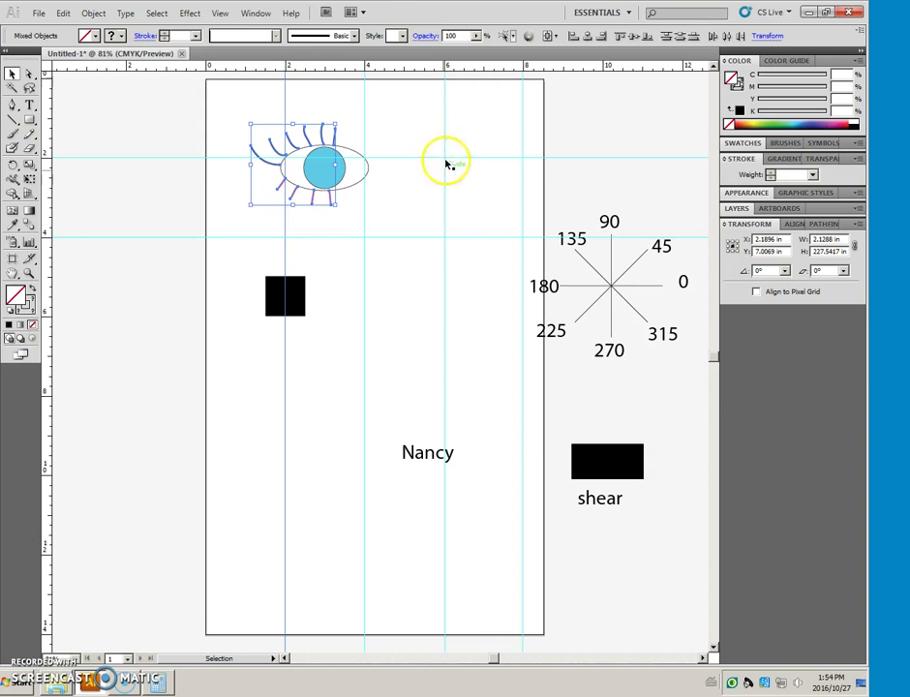
click(398, 198)
click(285, 188)
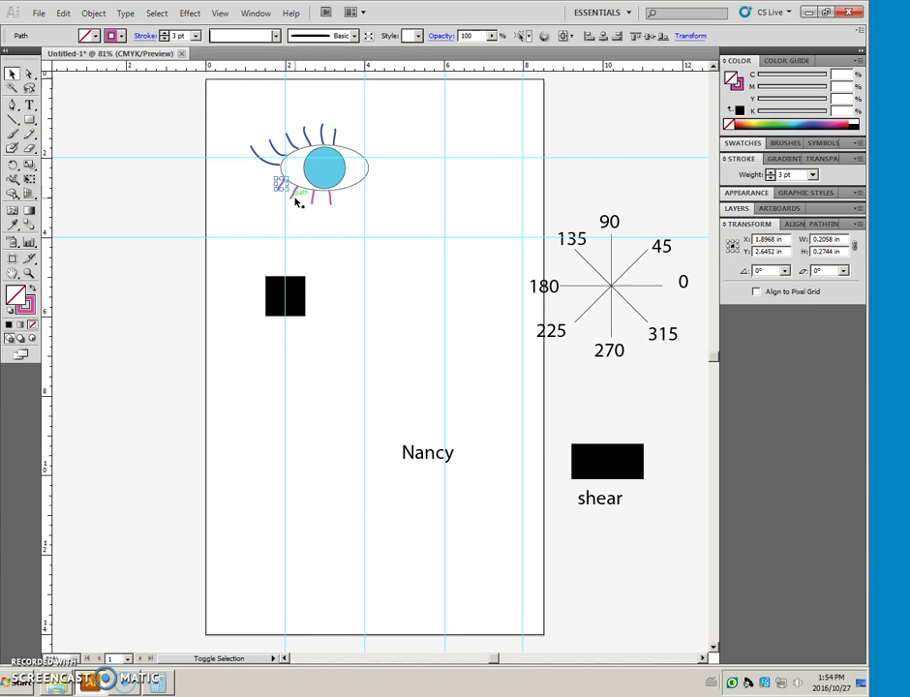
click(314, 201)
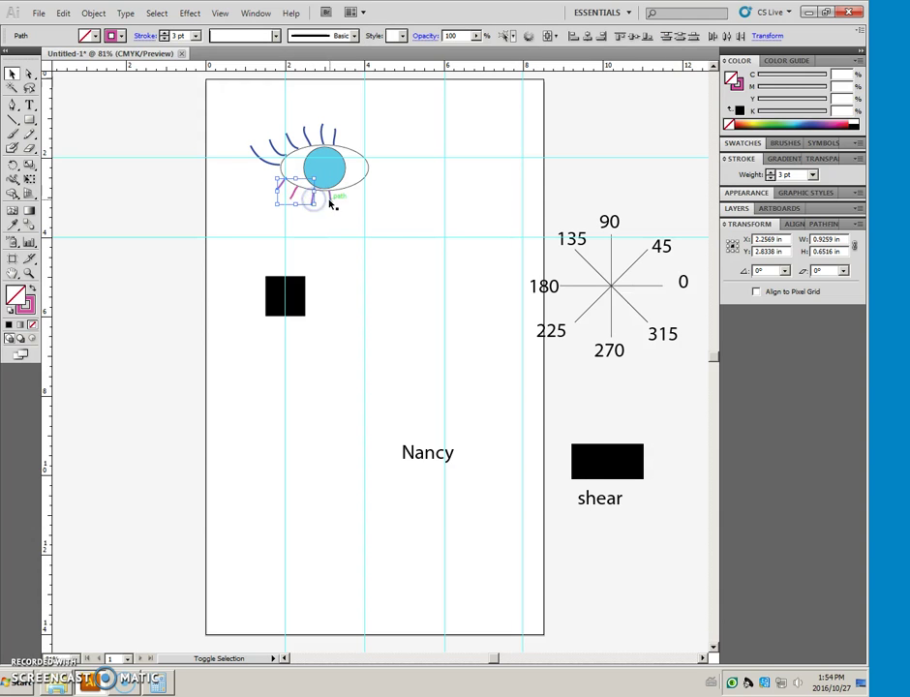
shift+click(332, 200)
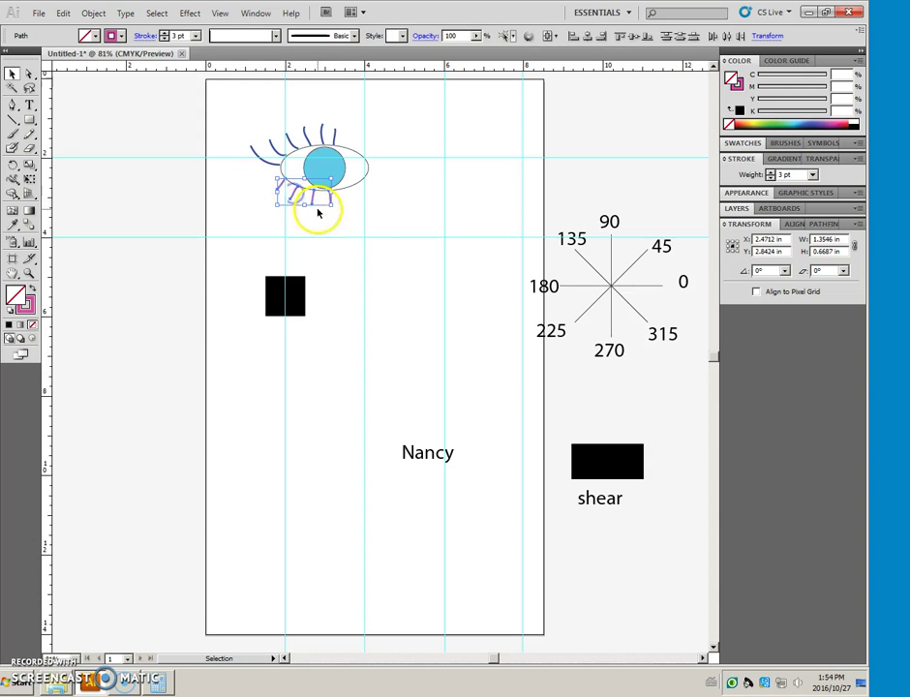
right_click(313, 202)
click(333, 252)
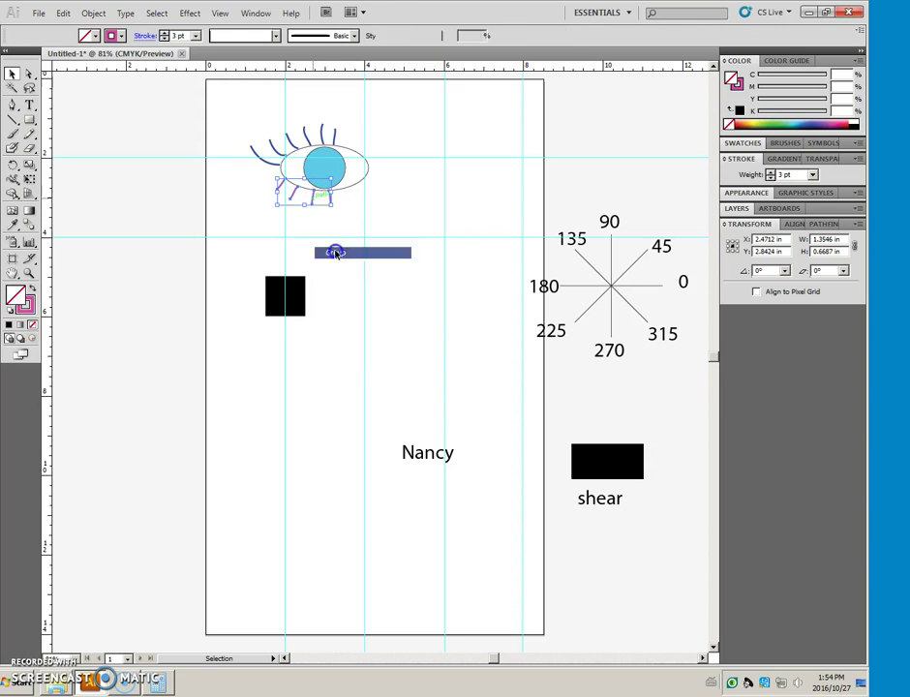
Step: Group every part of the eye drawing into one object
click(411, 244)
drag(229, 111, 395, 219)
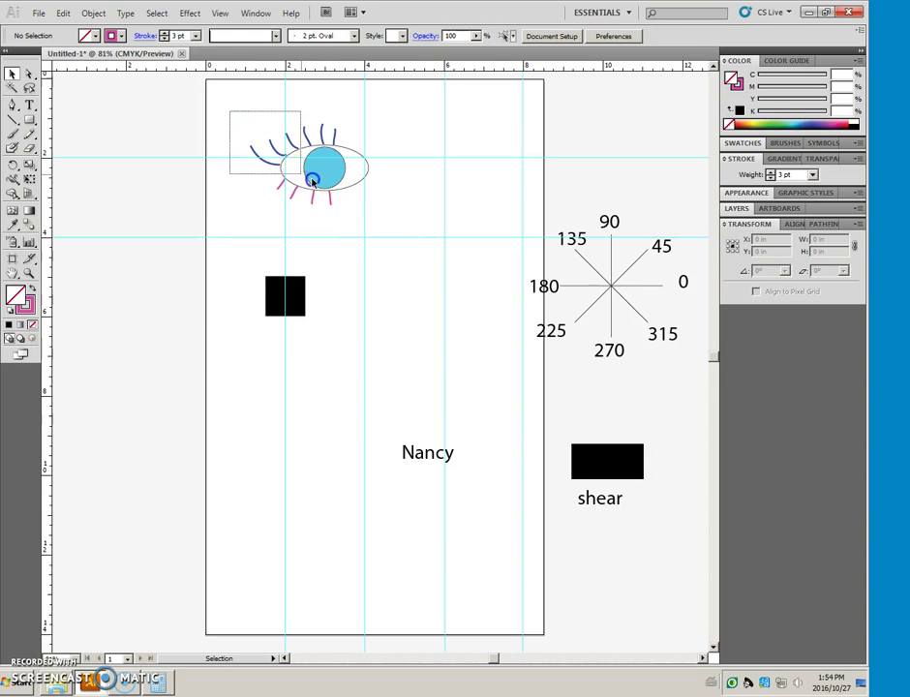
right_click(331, 179)
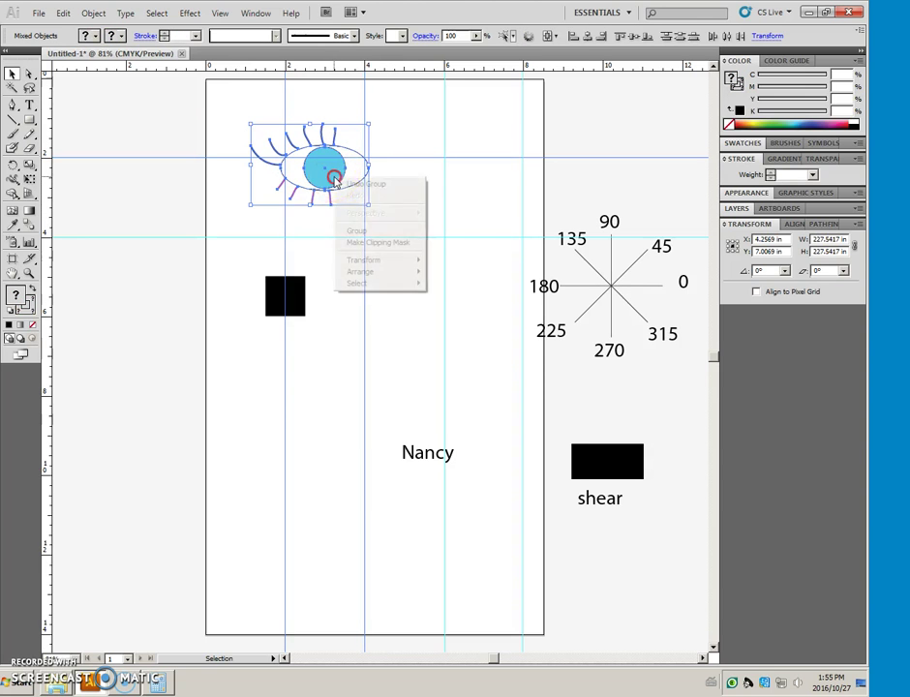
click(357, 234)
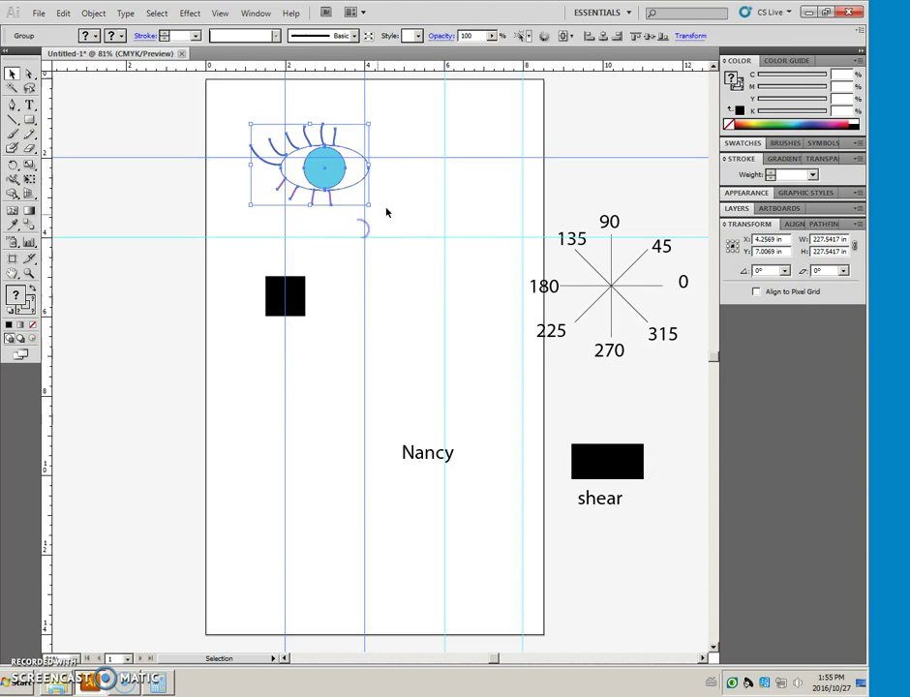
Step: Recolour the grouped eye's iris dark brown using the Group Selection Tool
click(400, 197)
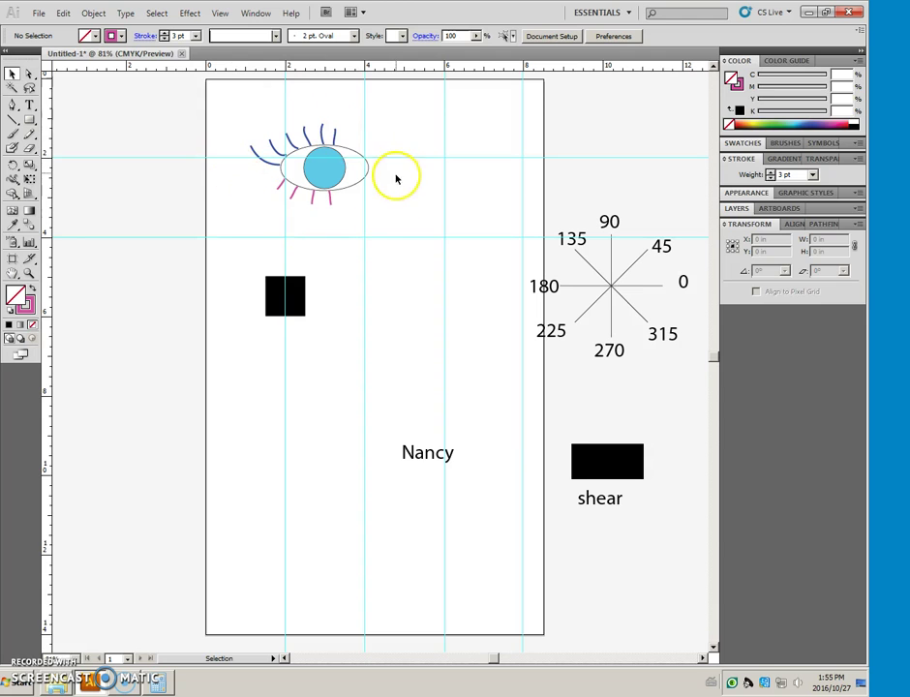
click(330, 179)
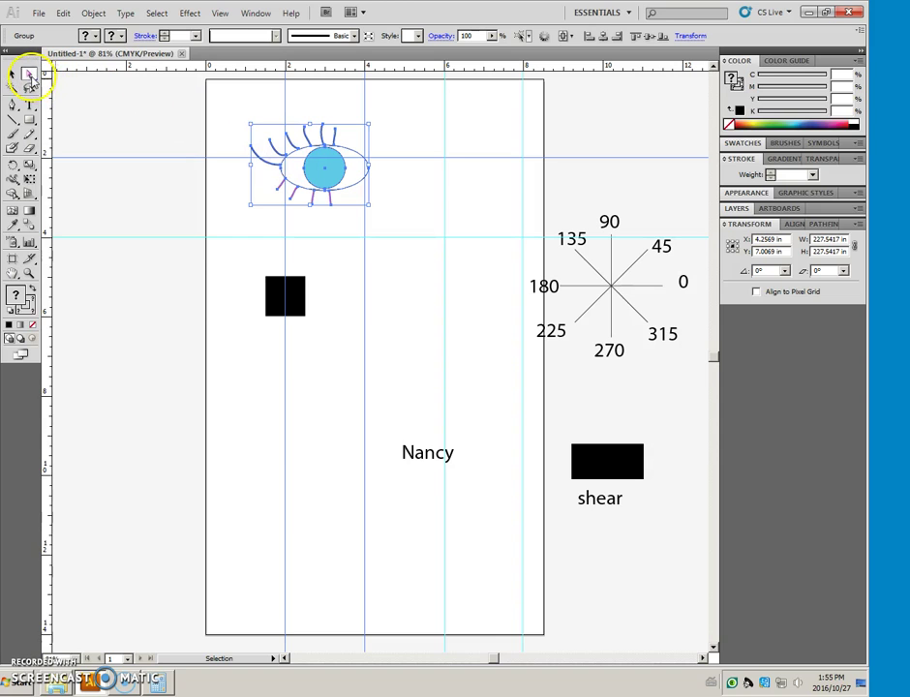
click(31, 76)
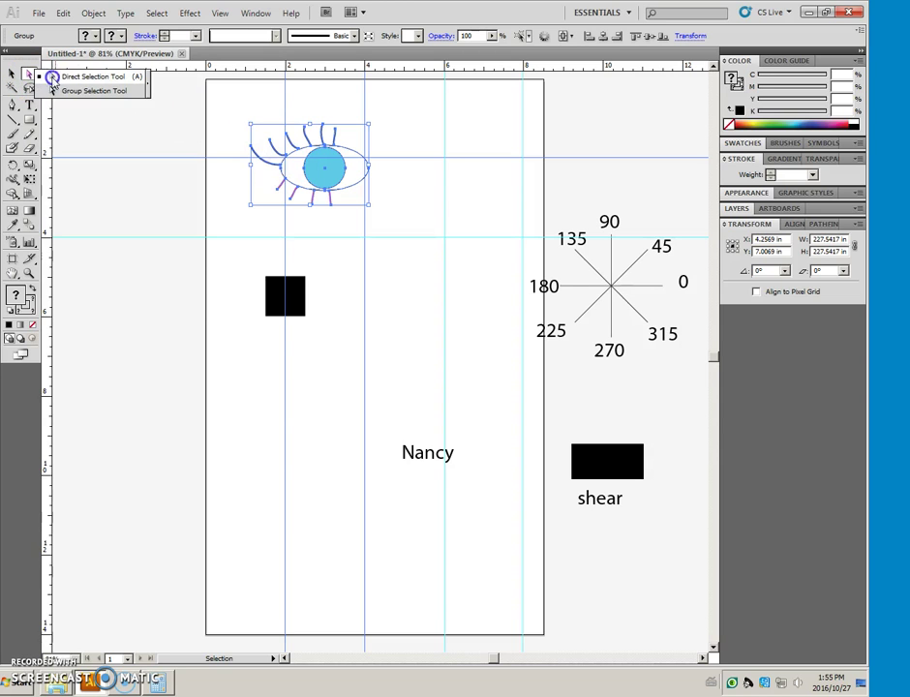
click(71, 91)
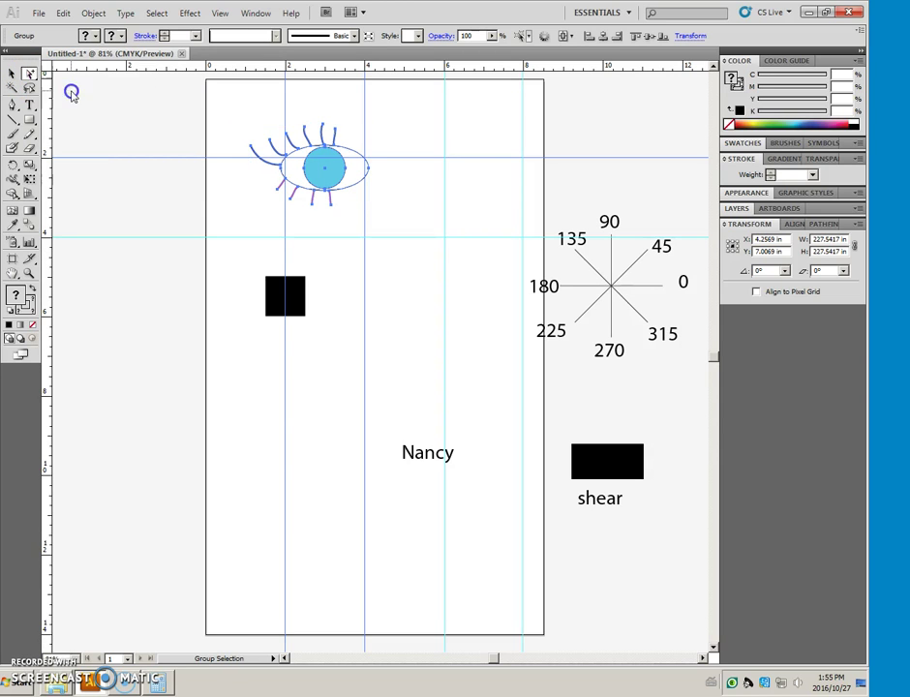
click(124, 121)
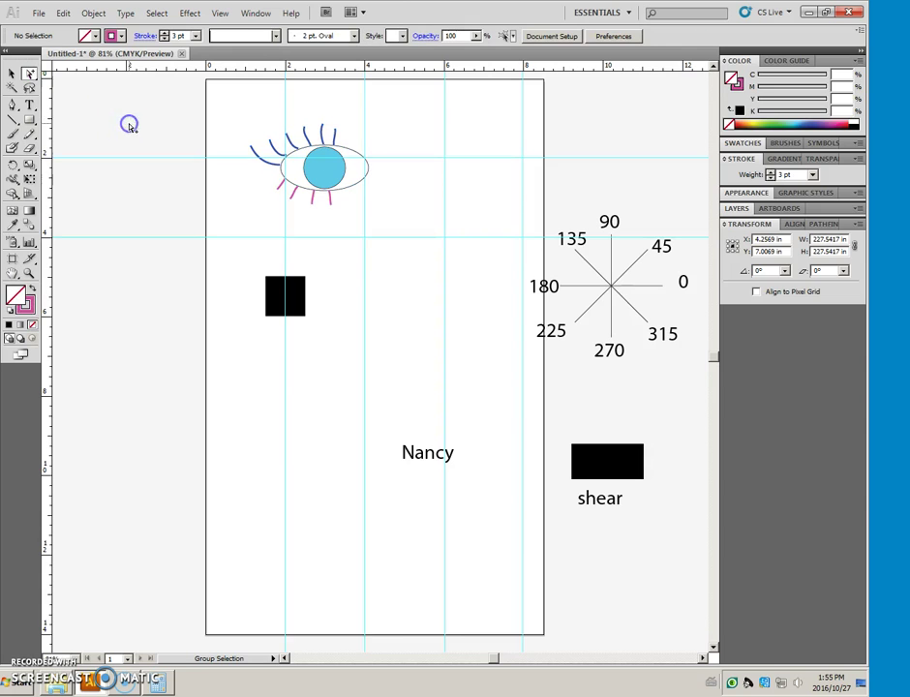
click(332, 180)
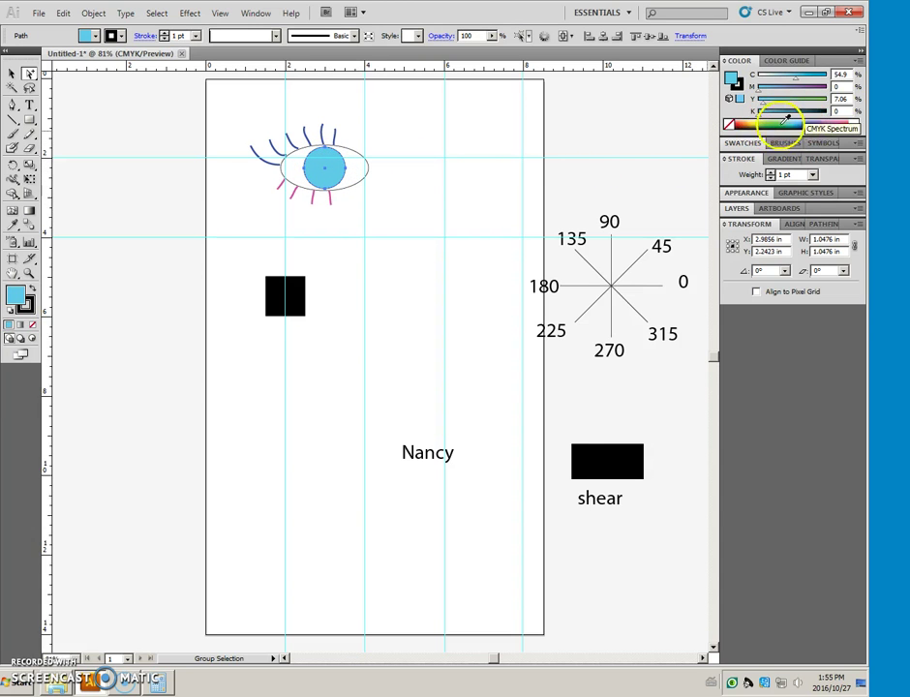
click(744, 126)
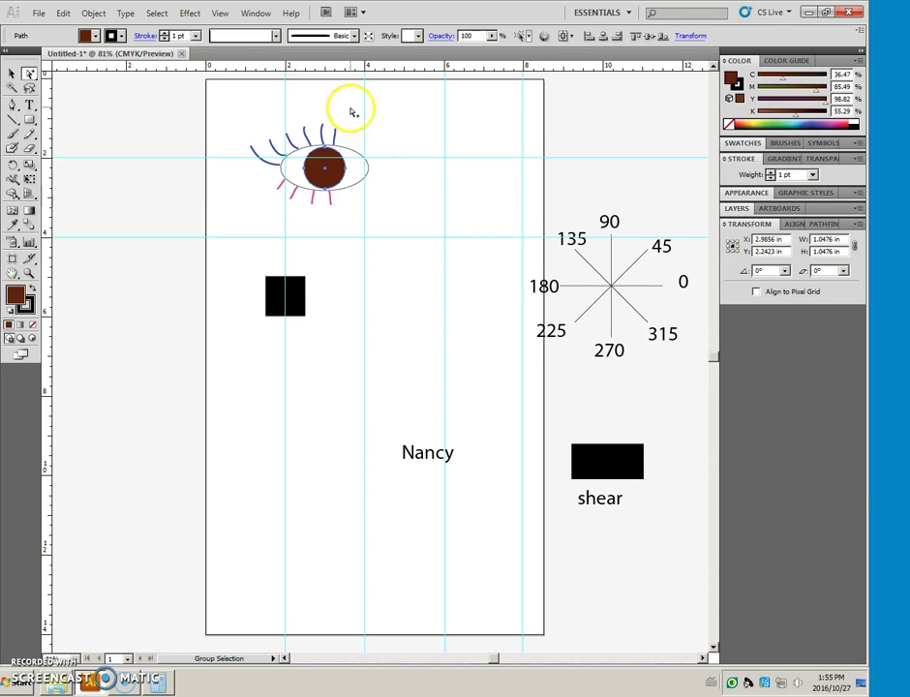
click(233, 113)
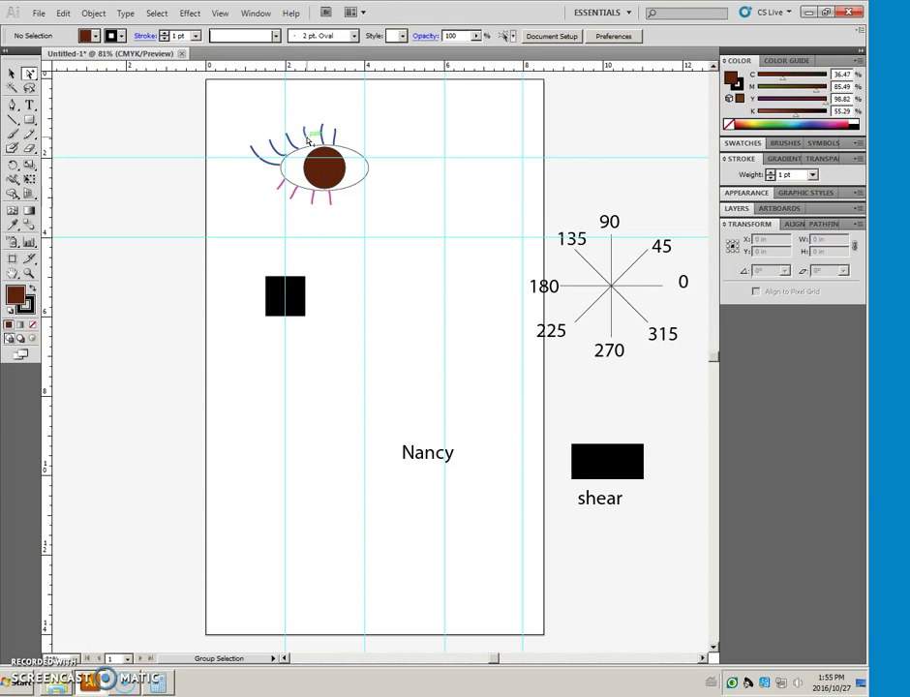
click(308, 137)
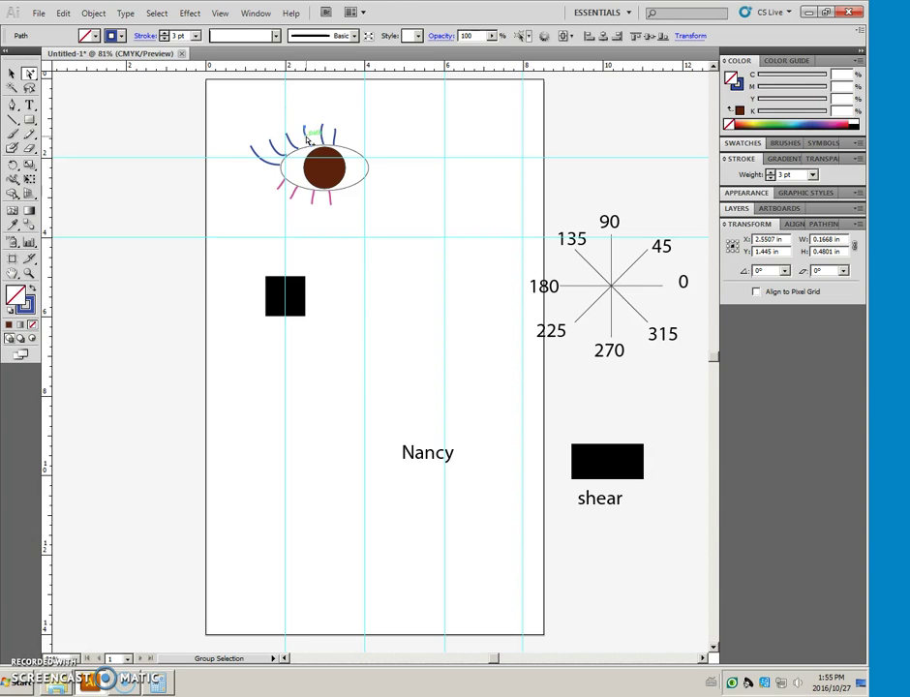
Step: Extend the Group Selection from one eyelash to its lash group, then to the whole eye
click(296, 140)
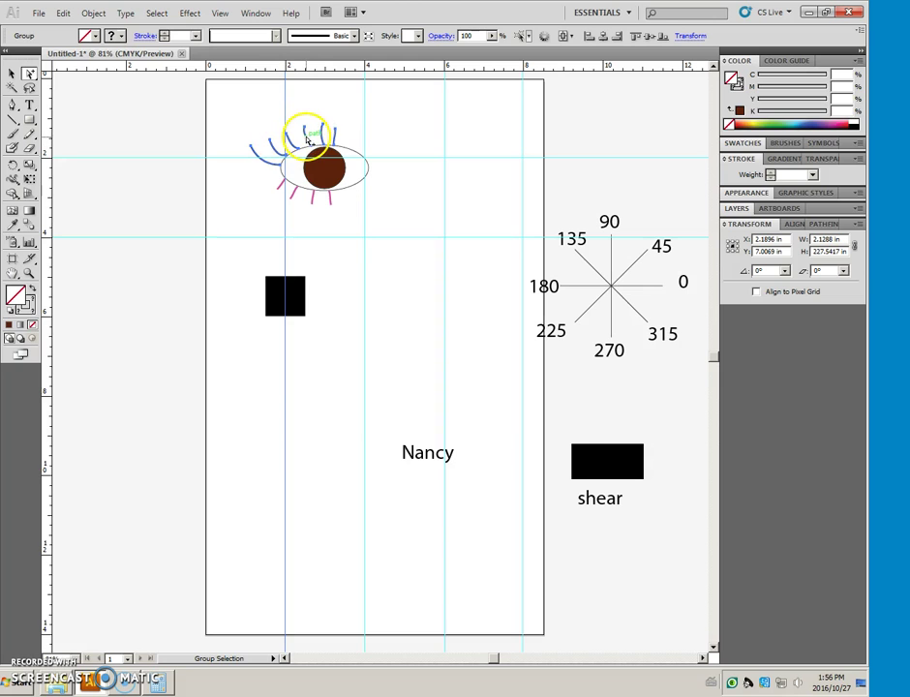
click(306, 141)
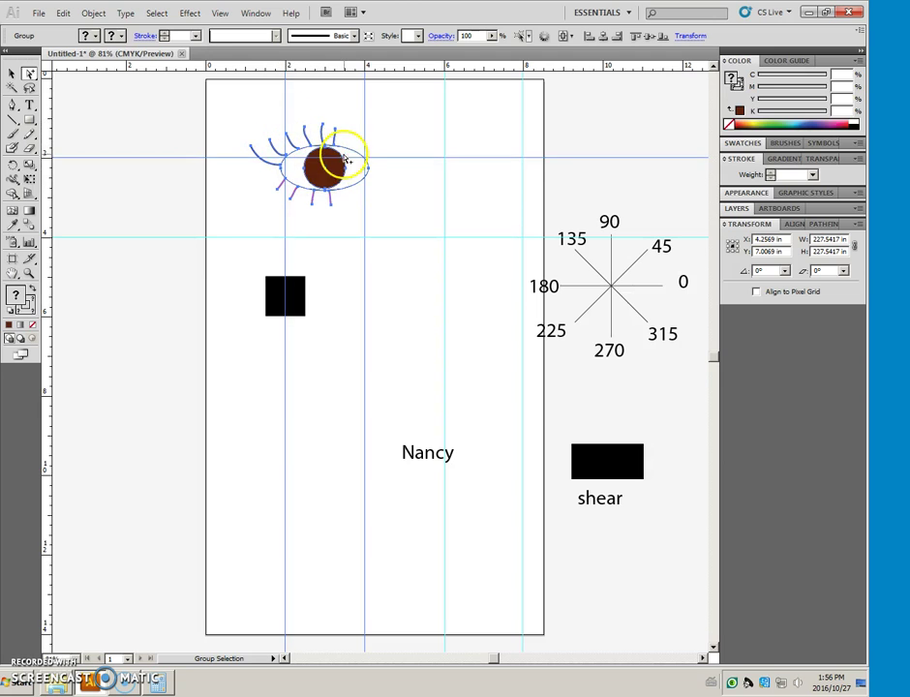
click(233, 112)
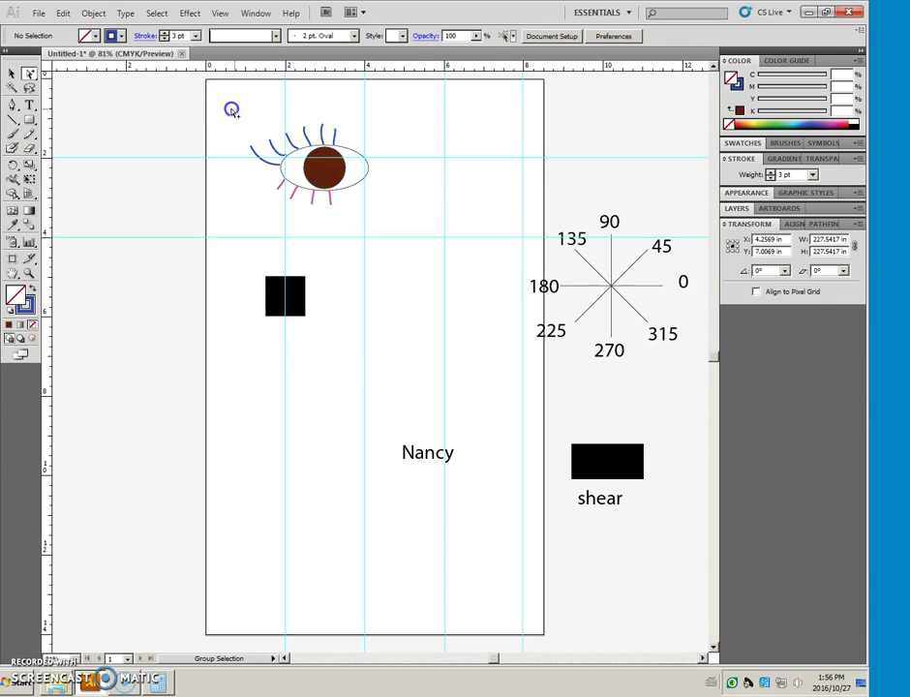
Step: Give one upper eyelash a yellow stroke with no fill, then select the whole eye
click(309, 141)
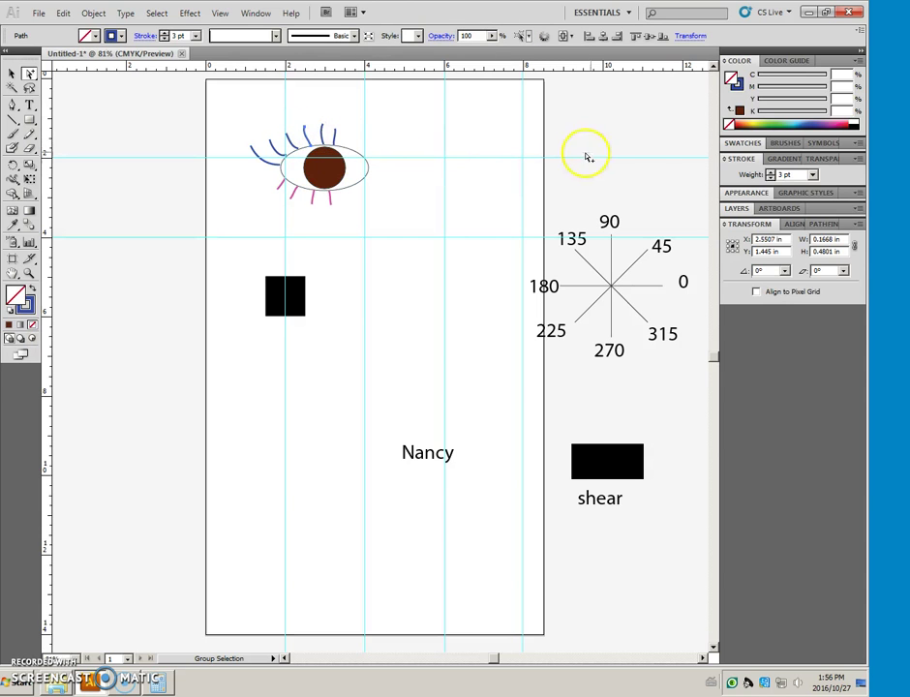
click(759, 123)
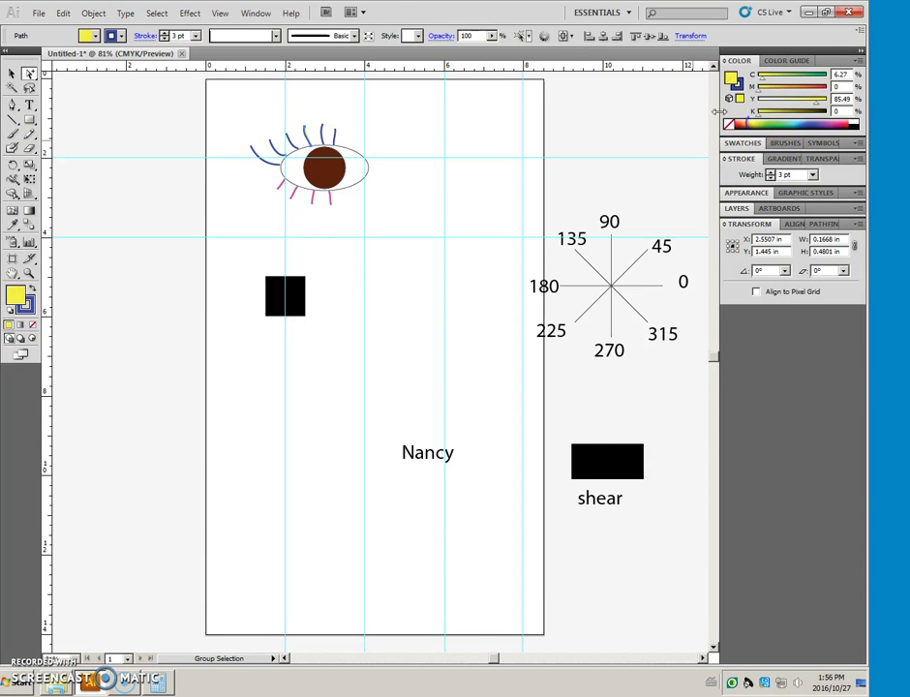
click(32, 289)
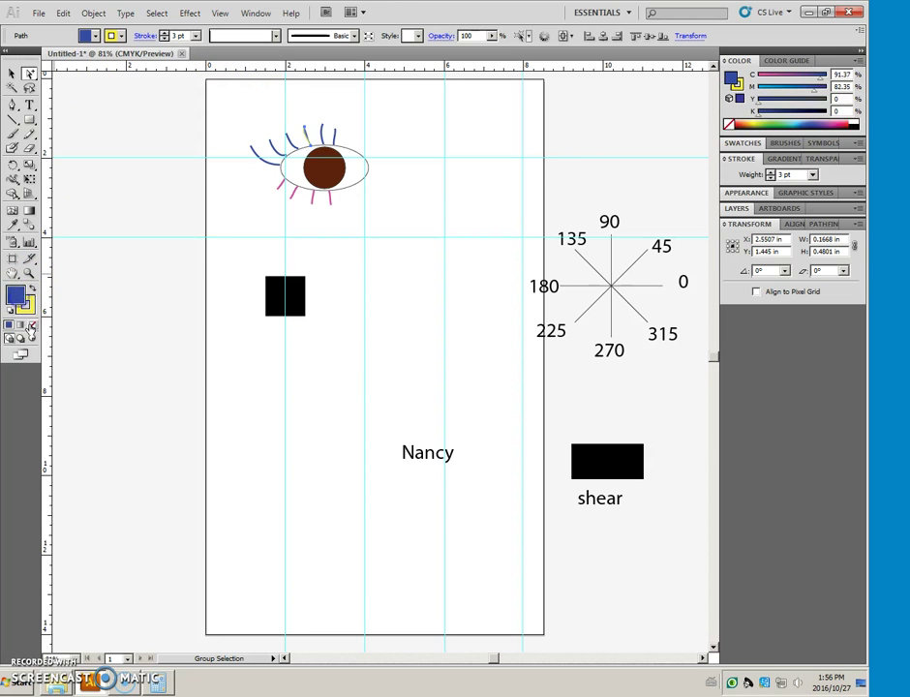
click(32, 327)
click(11, 74)
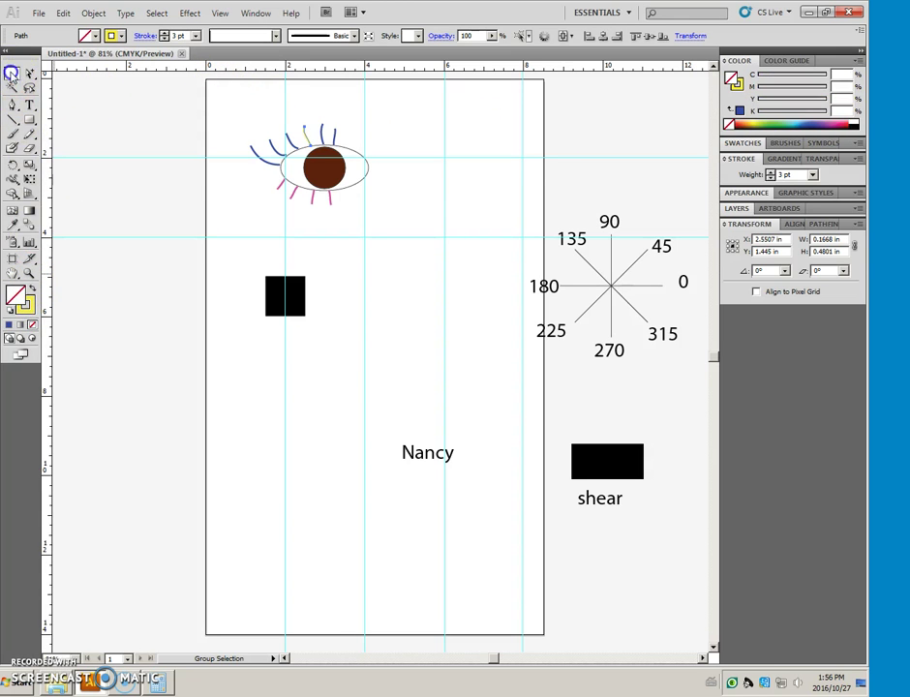
click(259, 121)
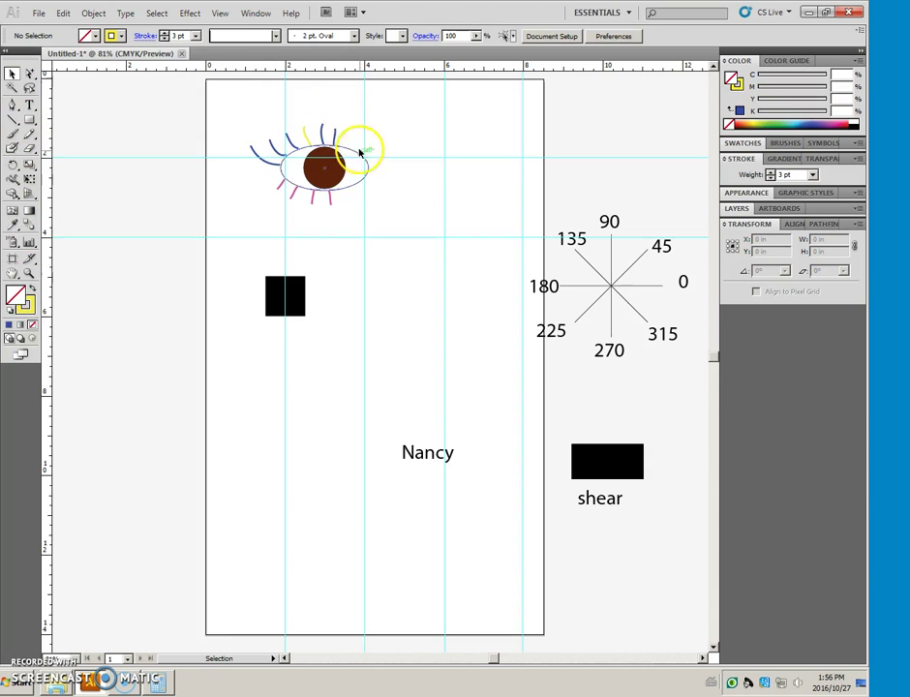
drag(231, 113, 397, 211)
click(397, 209)
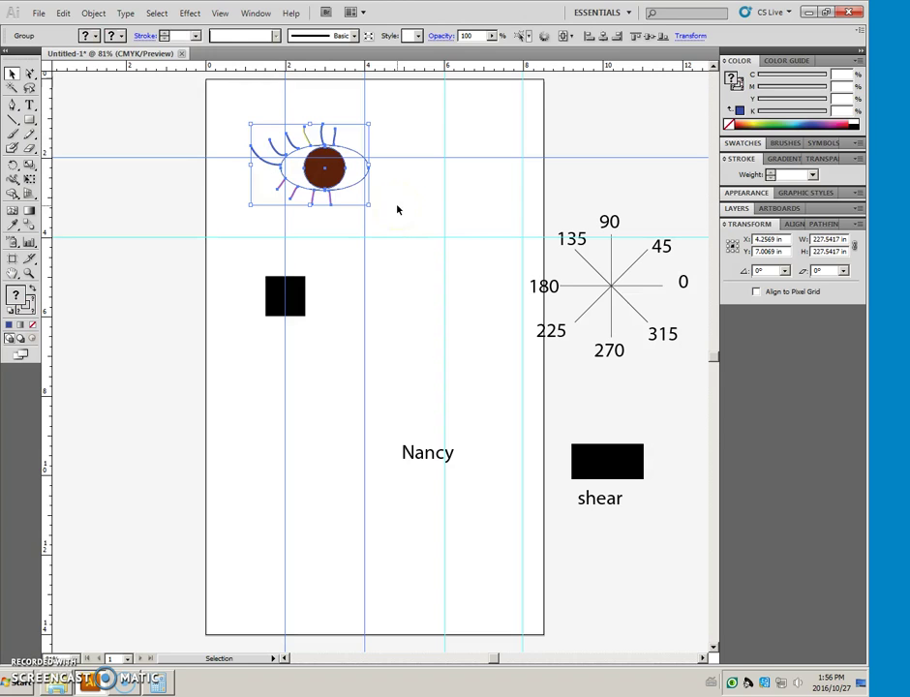
Step: Delete the eye and add vertical guides at 2 and 4 in plus a horizontal guide at 2 in
key(Delete)
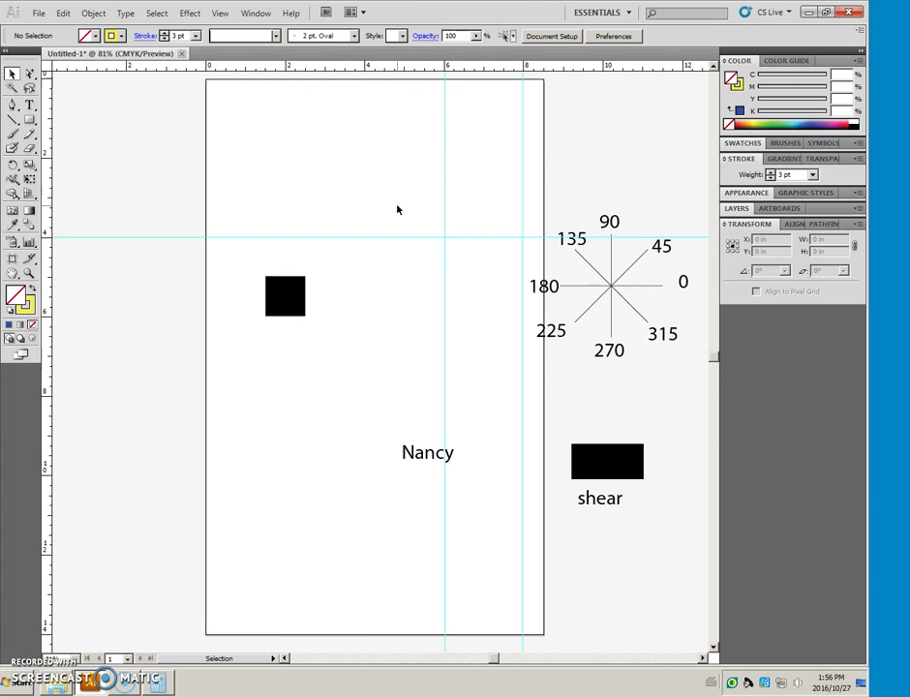
click(388, 210)
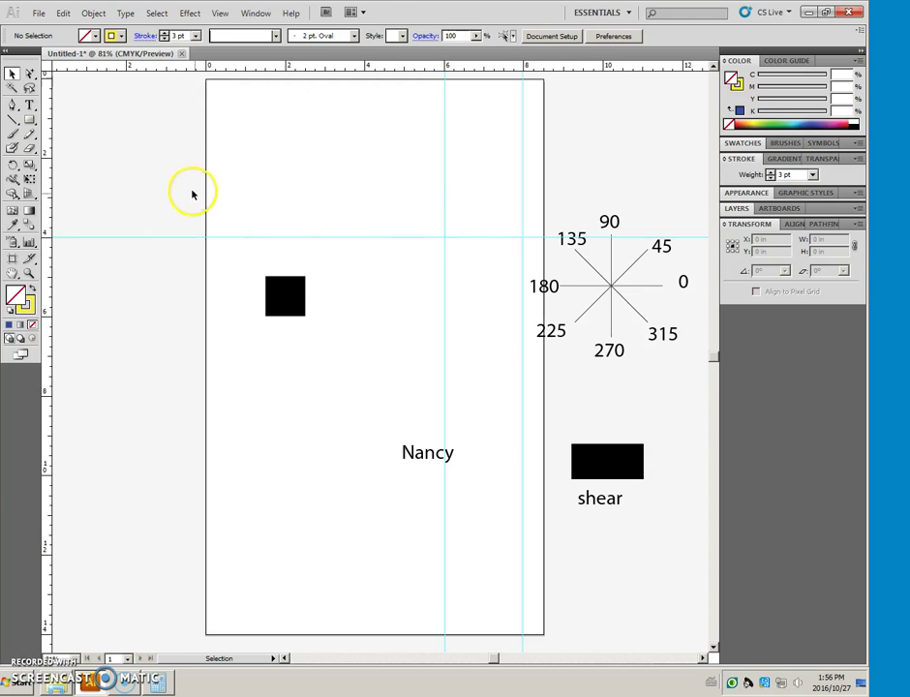
mouse_move(43, 178)
mouse_down()
mouse_move(298, 169)
mouse_move(286, 172)
mouse_up()
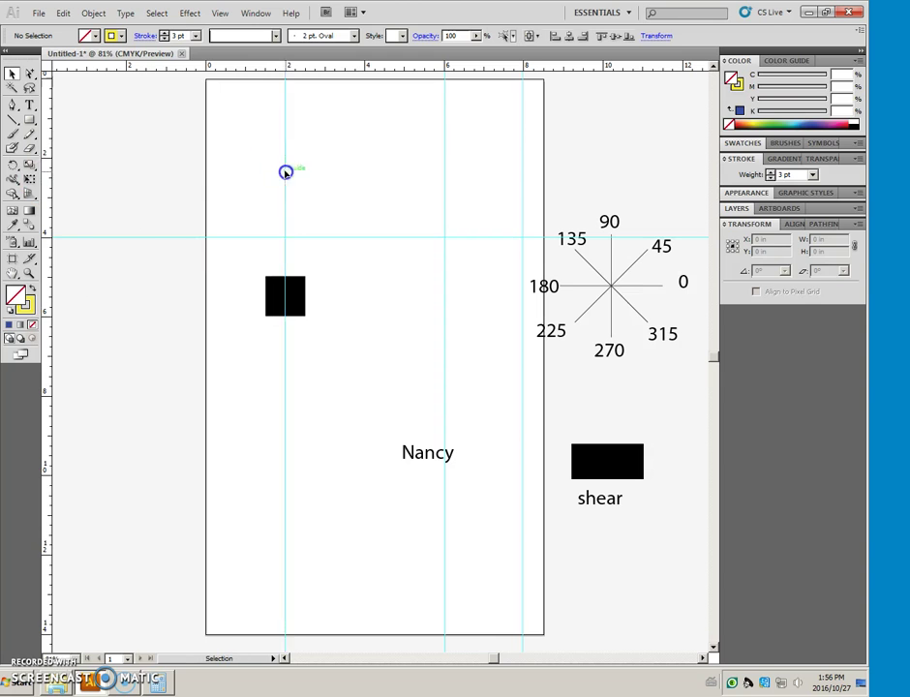
drag(48, 172, 363, 153)
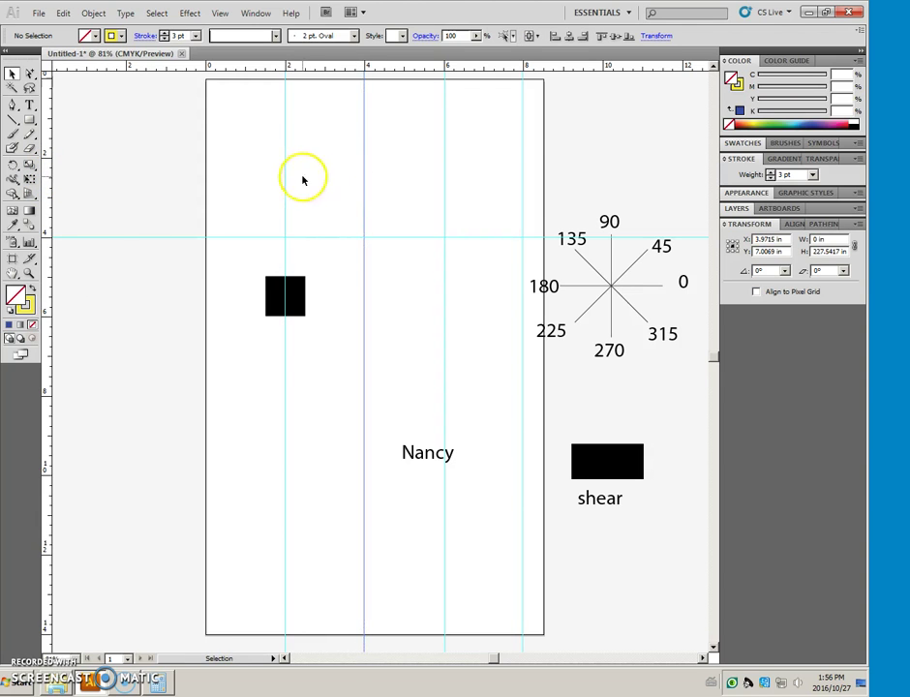
drag(304, 68, 302, 157)
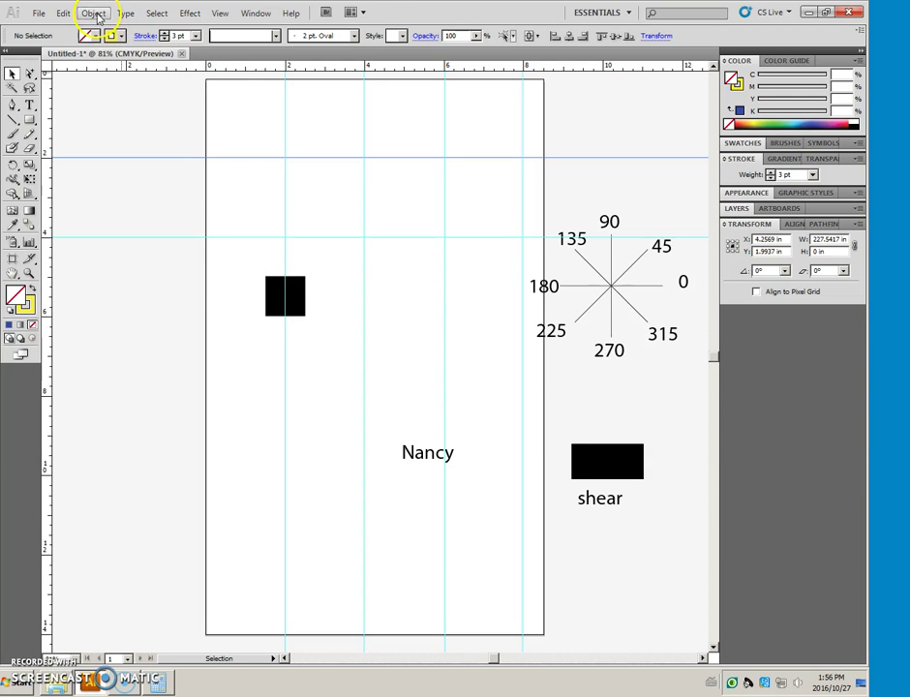
Step: Move the small black square up to where the 2-inch guides cross
click(275, 308)
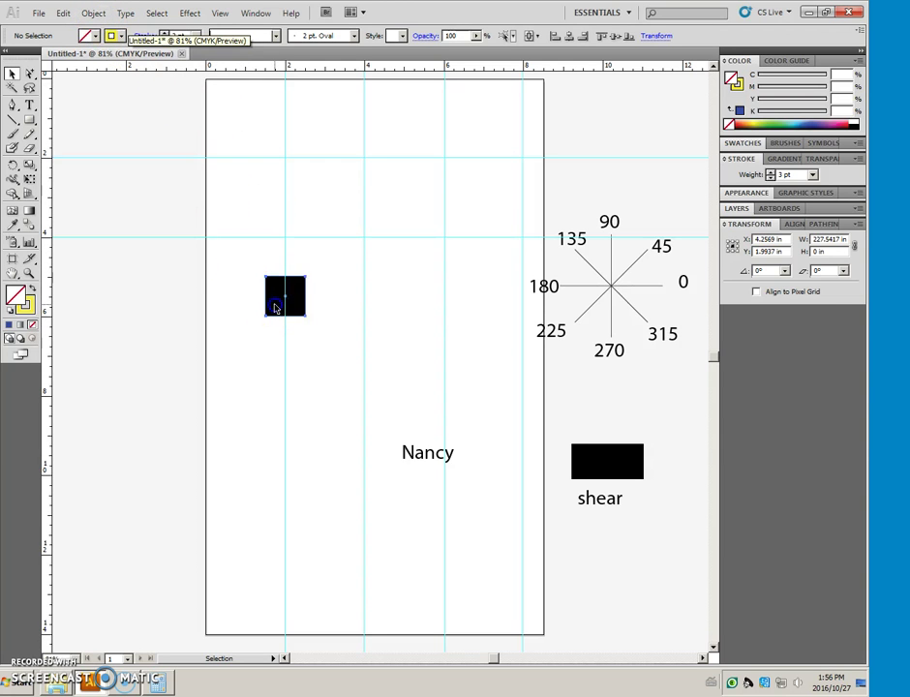
mouse_move(275, 308)
mouse_down()
mouse_move(275, 167)
mouse_move(286, 158)
mouse_up()
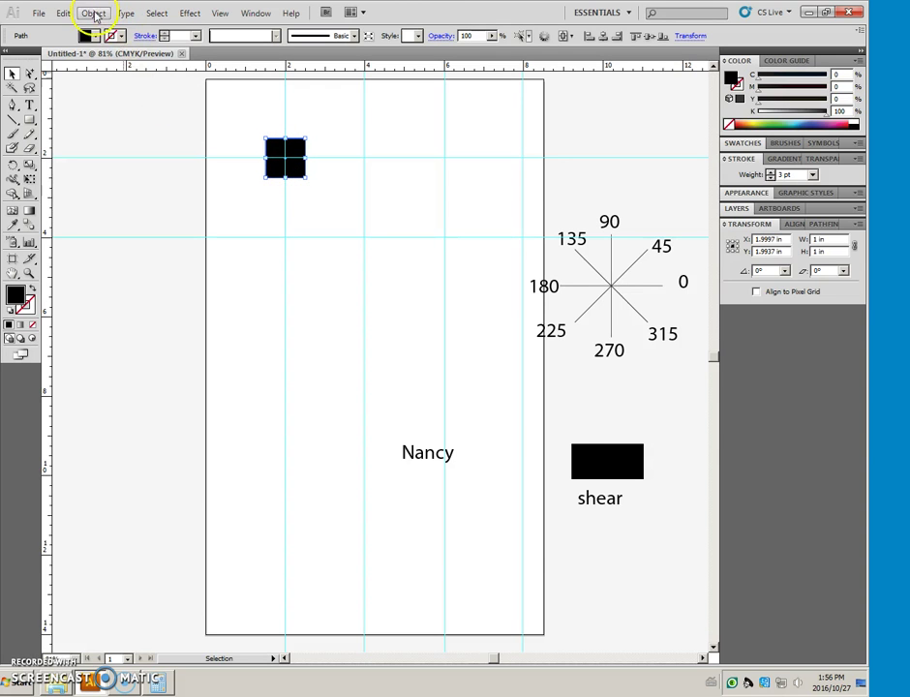
click(94, 14)
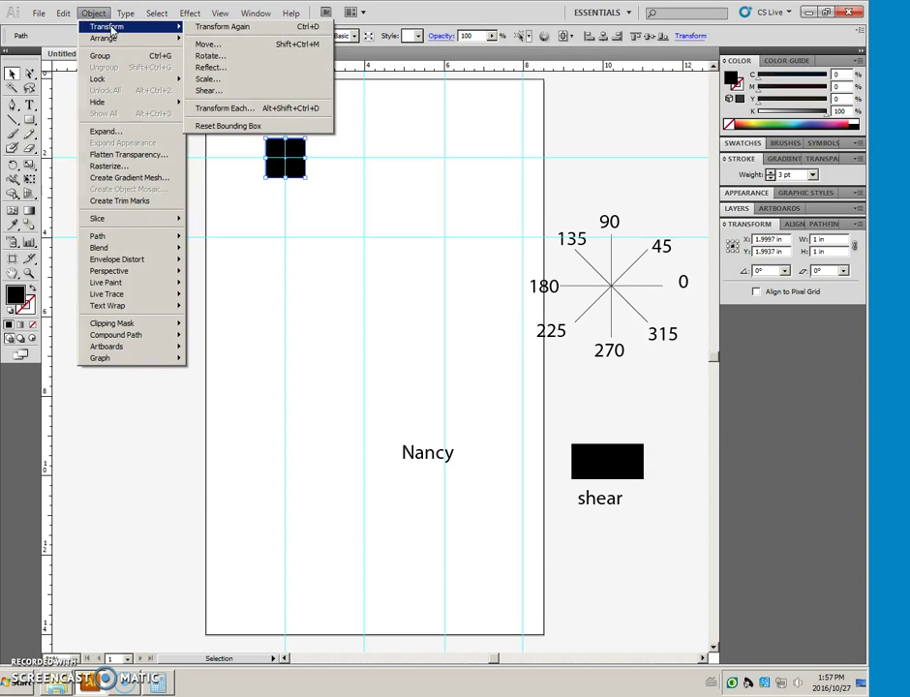
Step: Copy the black square 4 in to the right (Horizontal 4 in, Vertical 0 in)
click(212, 43)
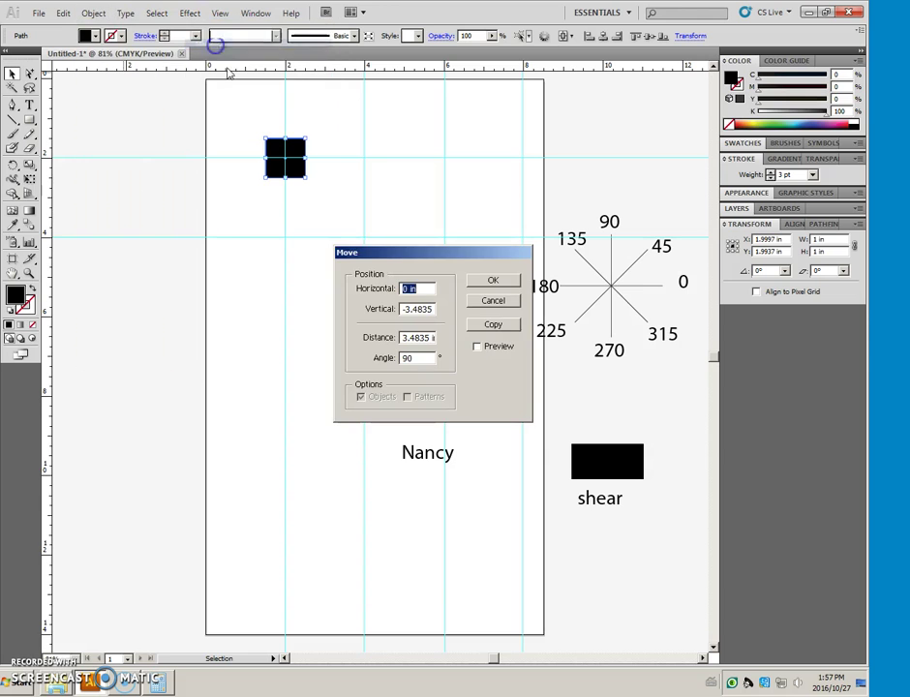
drag(372, 253, 301, 236)
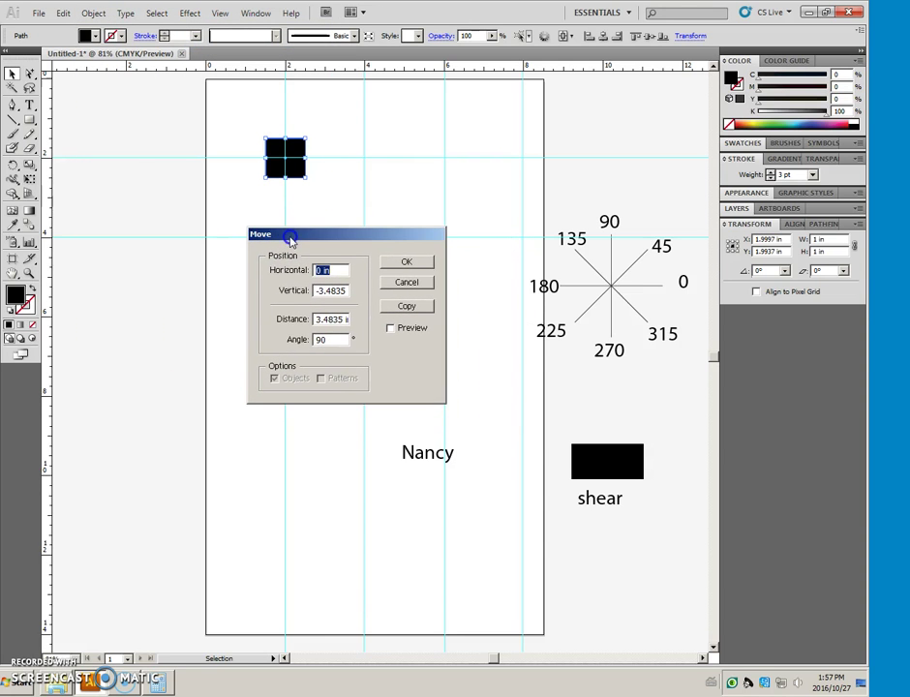
click(285, 164)
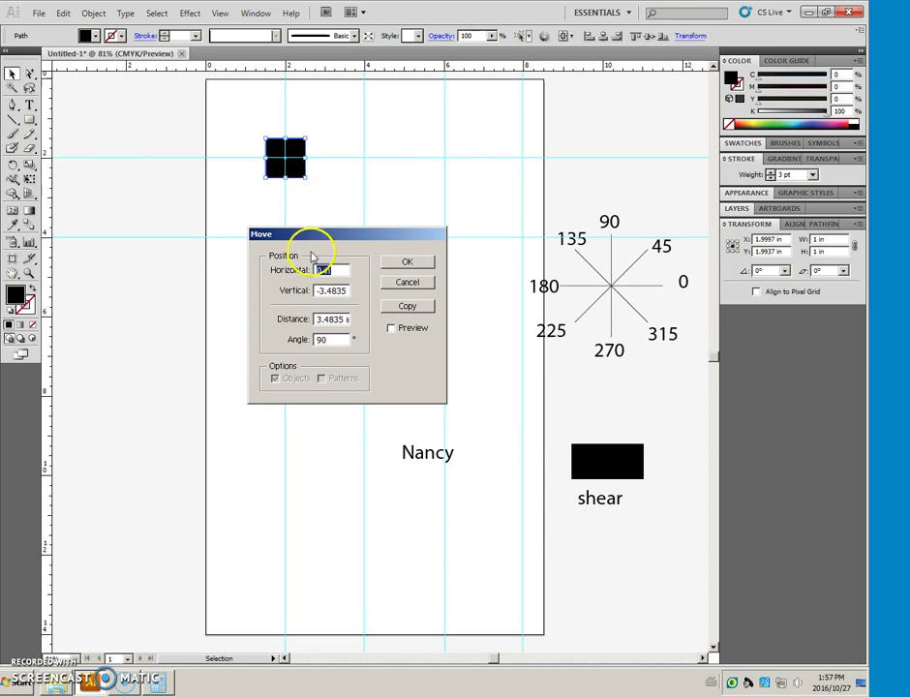
click(330, 291)
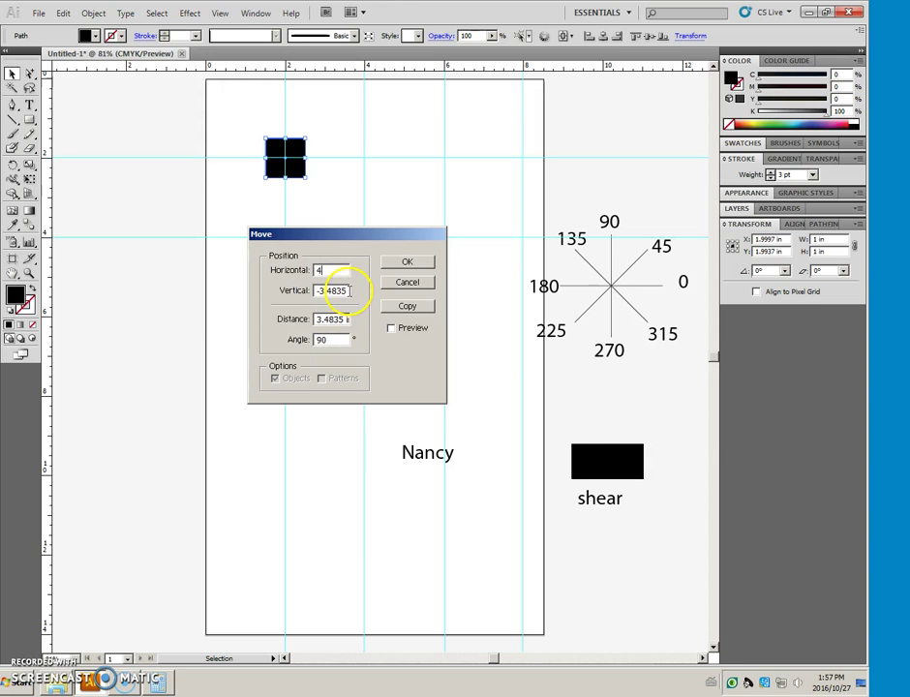
drag(347, 290, 301, 295)
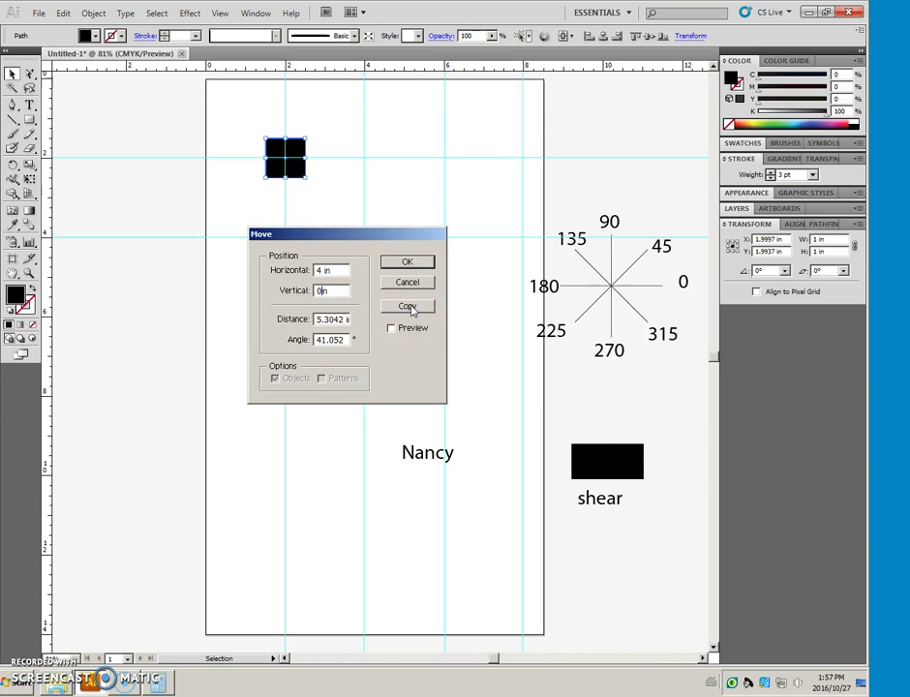
click(406, 306)
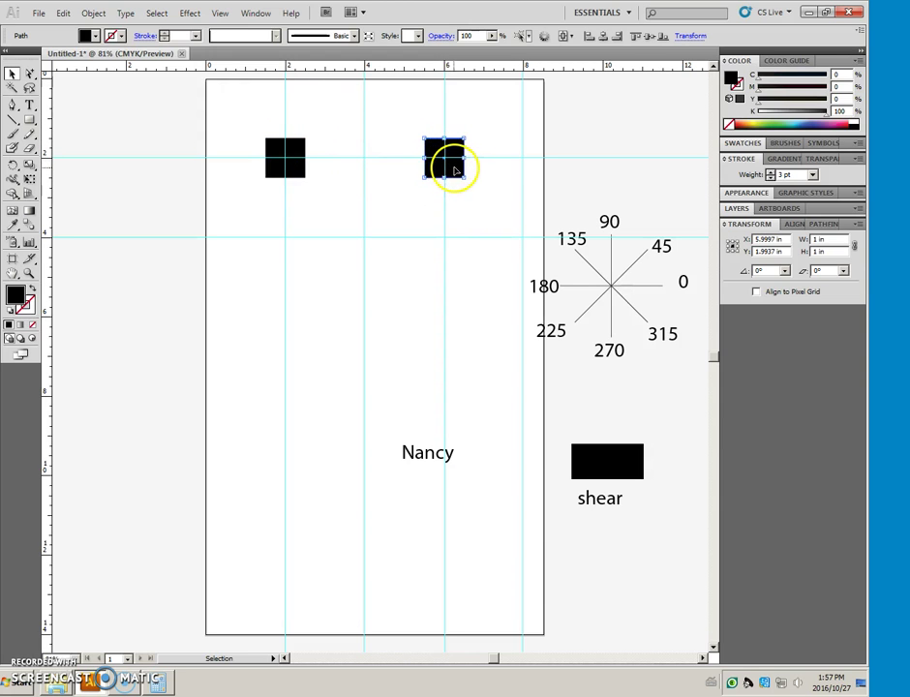
click(291, 171)
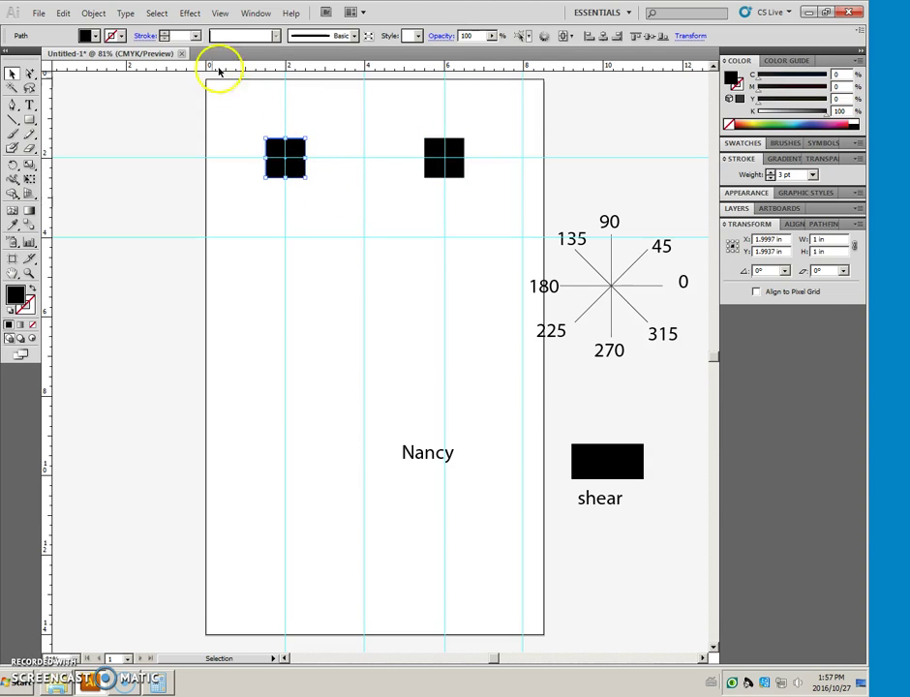
Step: Drag the left square onto the right one and place a copy 4 in to the left
click(282, 172)
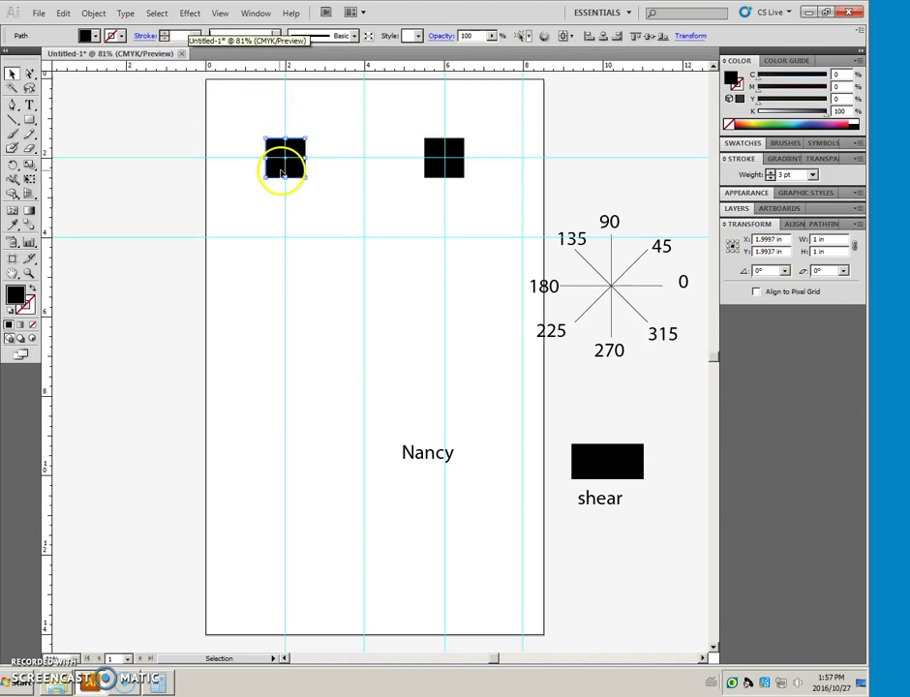
drag(279, 173, 433, 173)
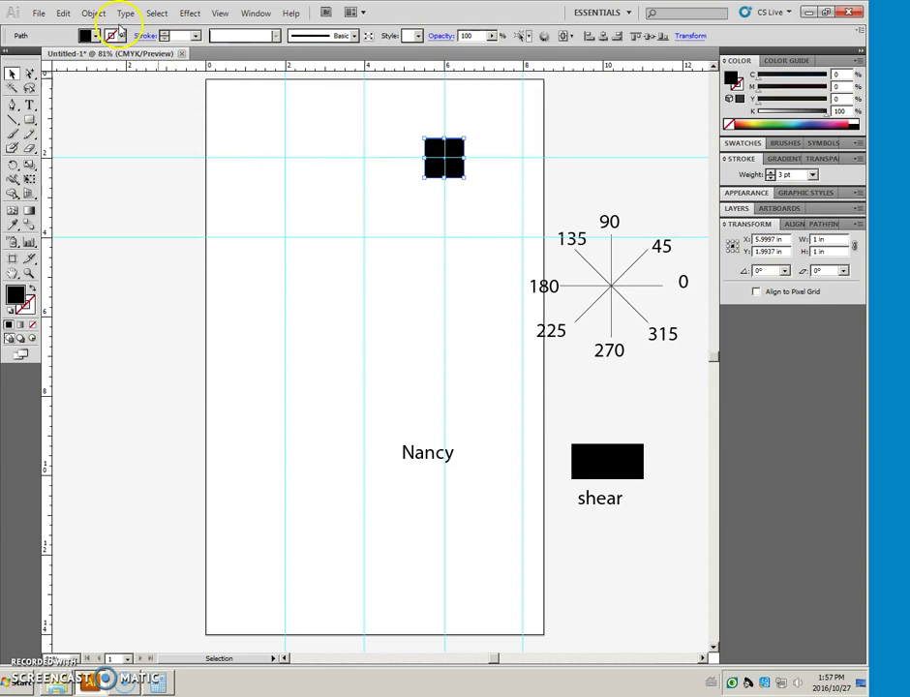
click(95, 13)
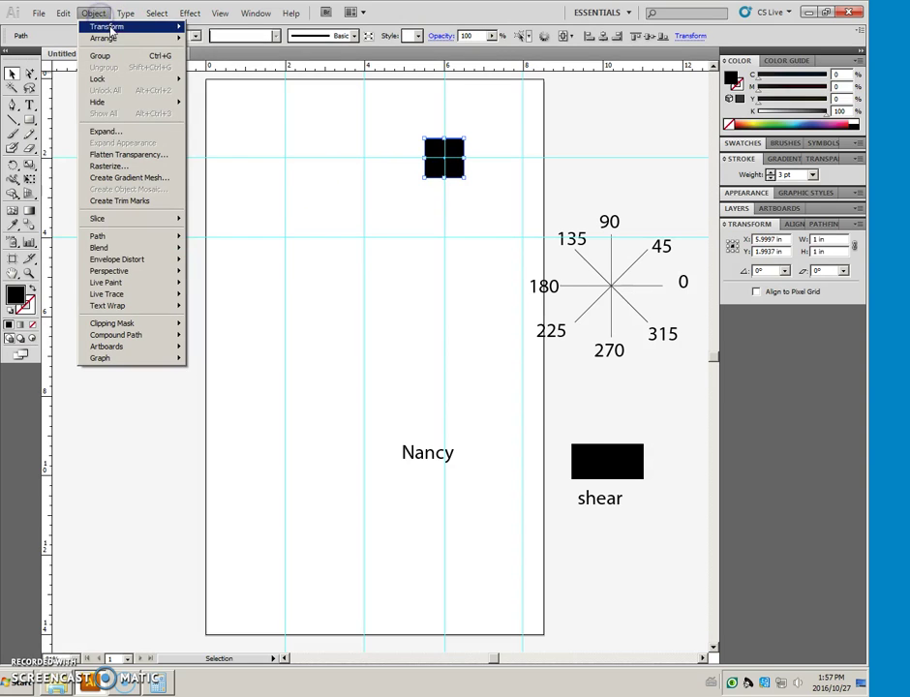
mouse_move(109, 26)
click(218, 47)
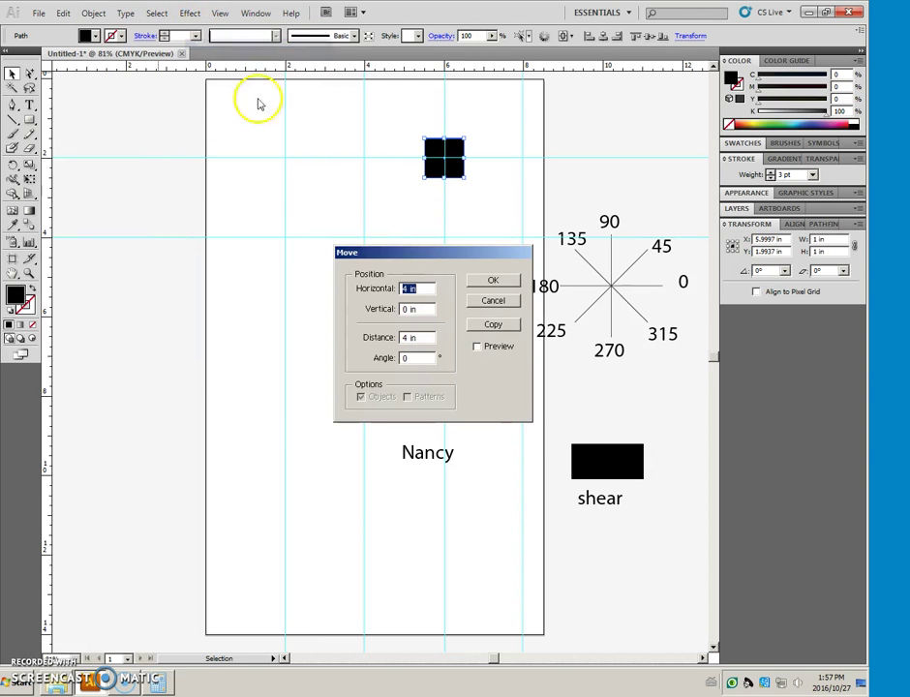
click(401, 288)
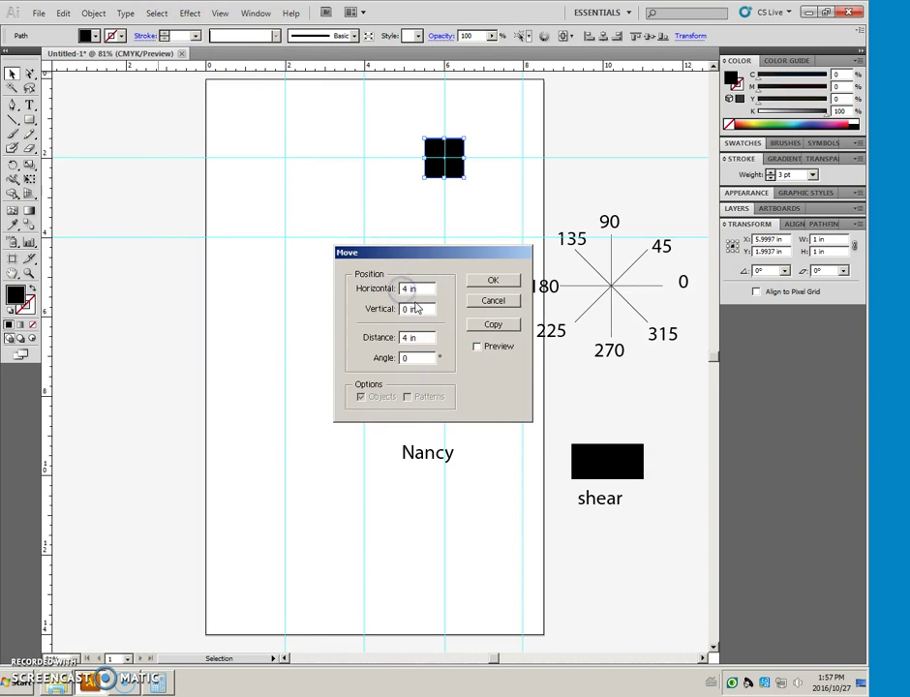
text(-4)
click(490, 324)
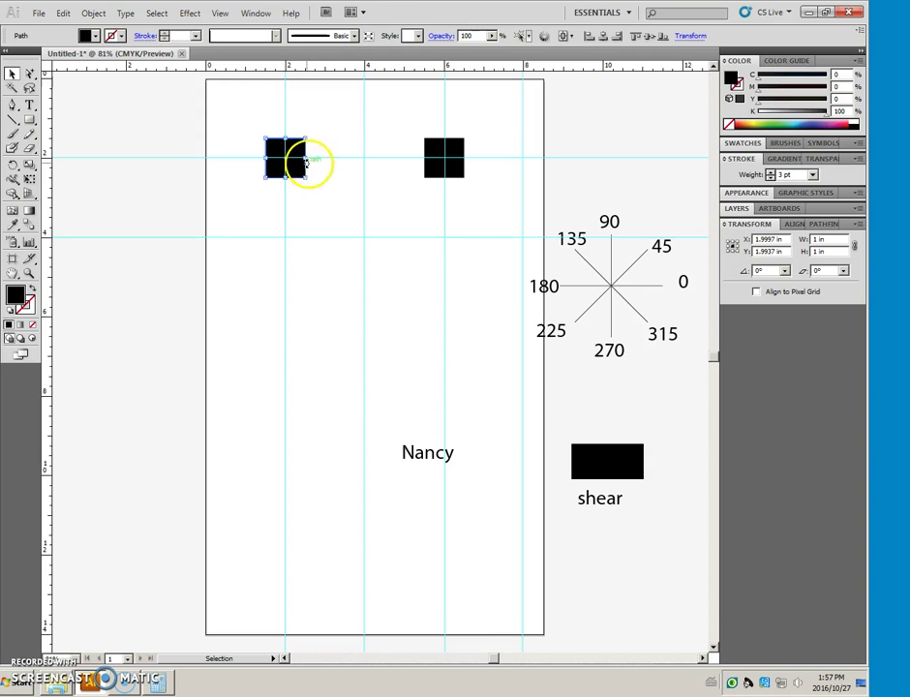
Step: Delete the right-hand square, leaving only the one at the 2-inch crossing
drag(298, 164, 286, 160)
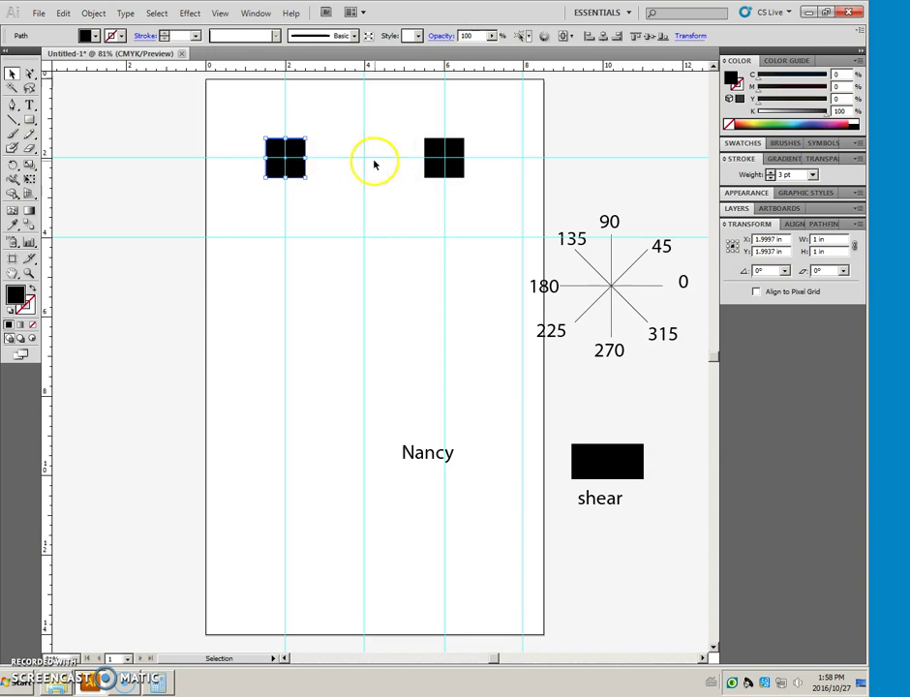
drag(418, 167, 435, 171)
click(435, 171)
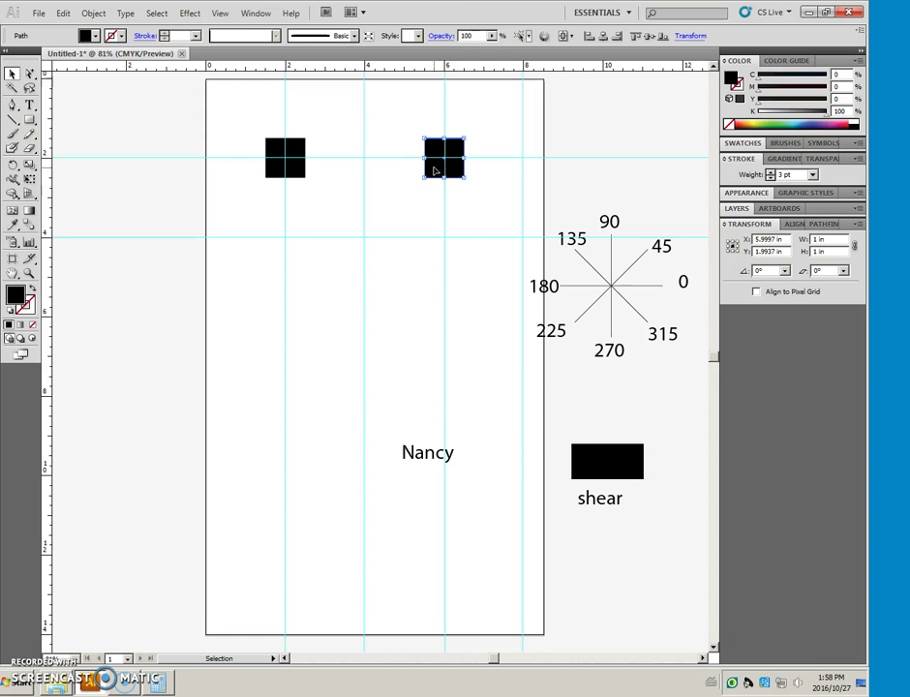
key(Delete)
Step: Copy the black square 2 in diagonally at a 315° angle
click(306, 171)
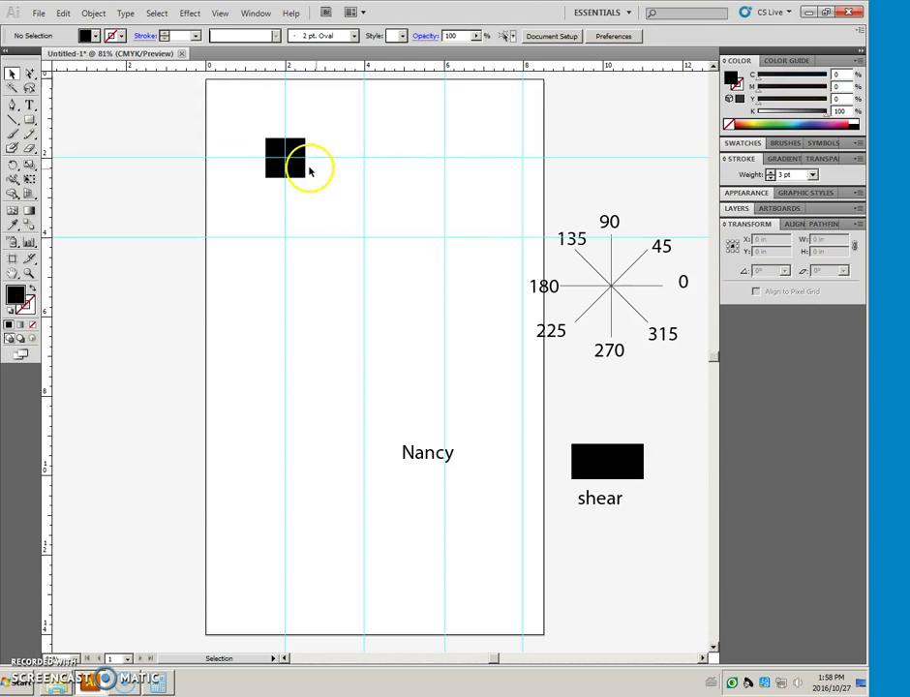
click(94, 13)
mouse_move(107, 26)
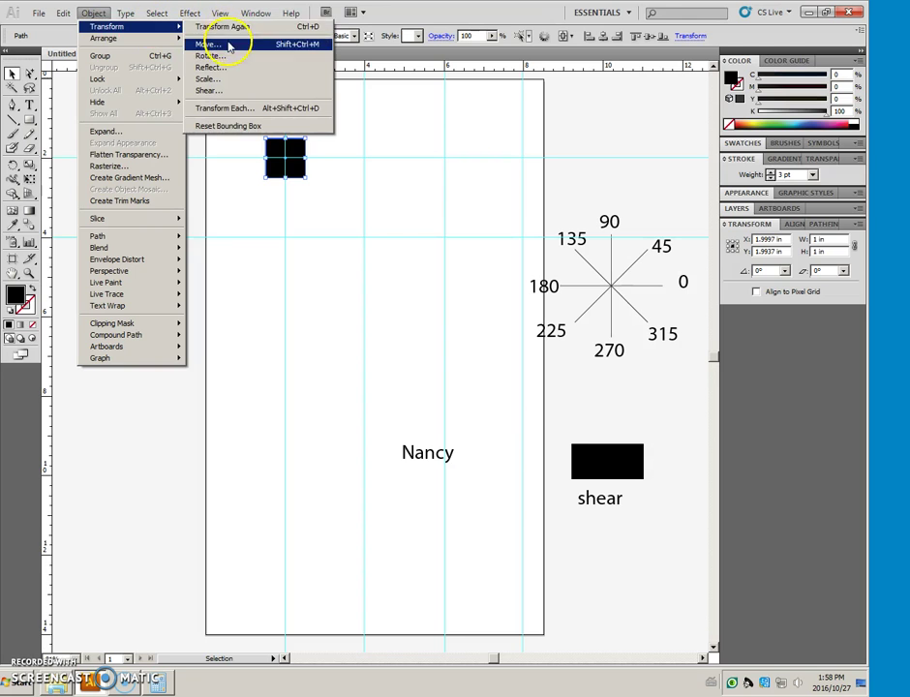
click(228, 43)
drag(400, 254, 277, 260)
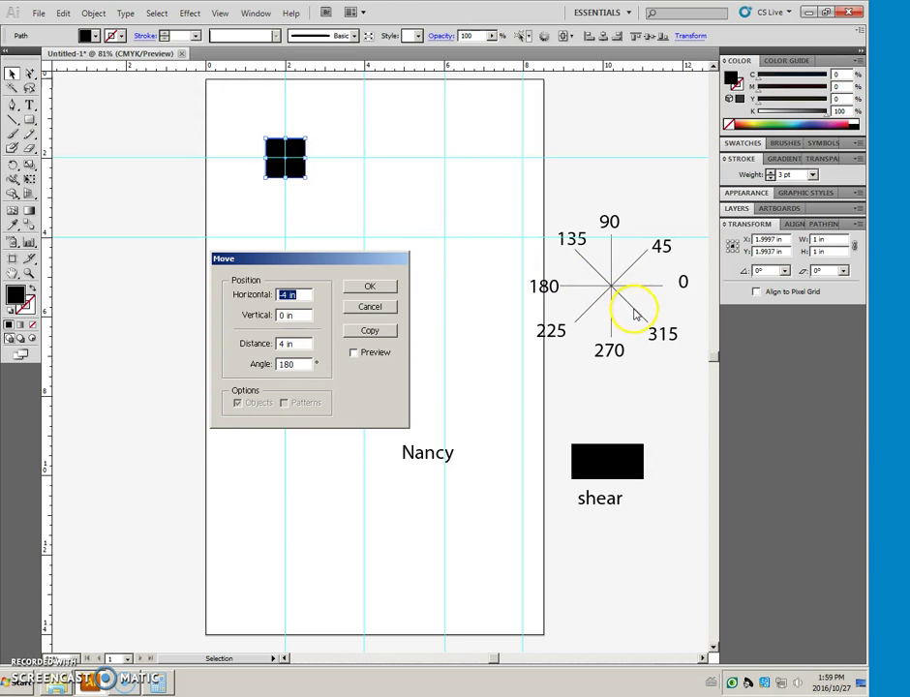
click(264, 348)
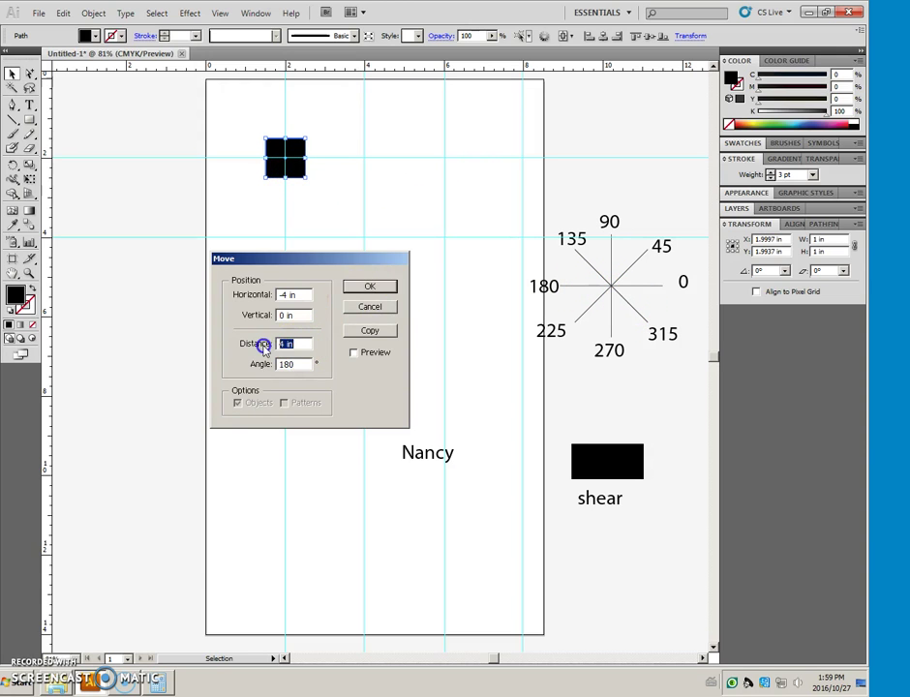
click(319, 359)
text(2)
double_click(283, 363)
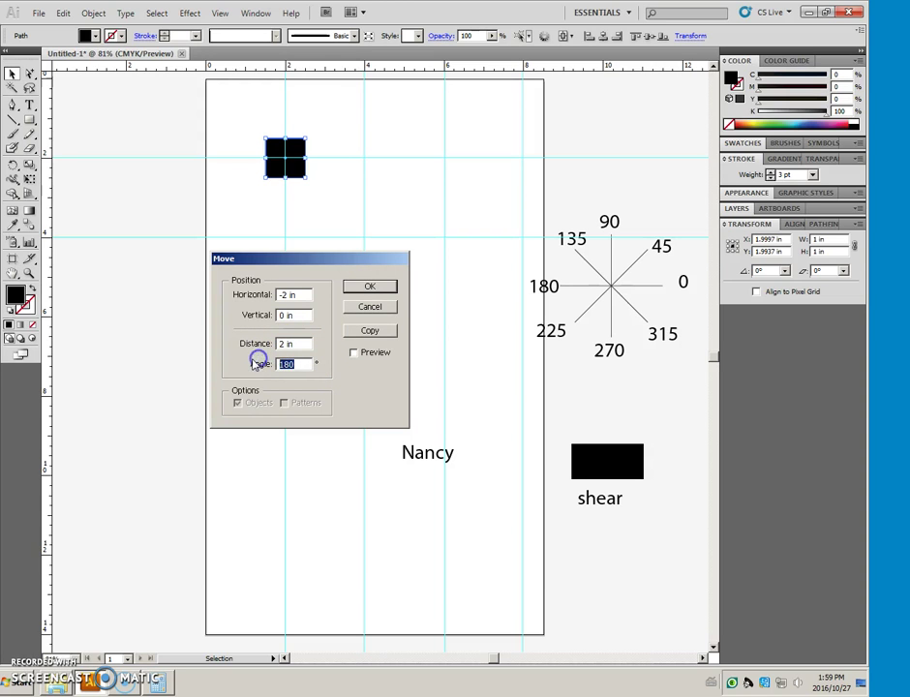
text(315)
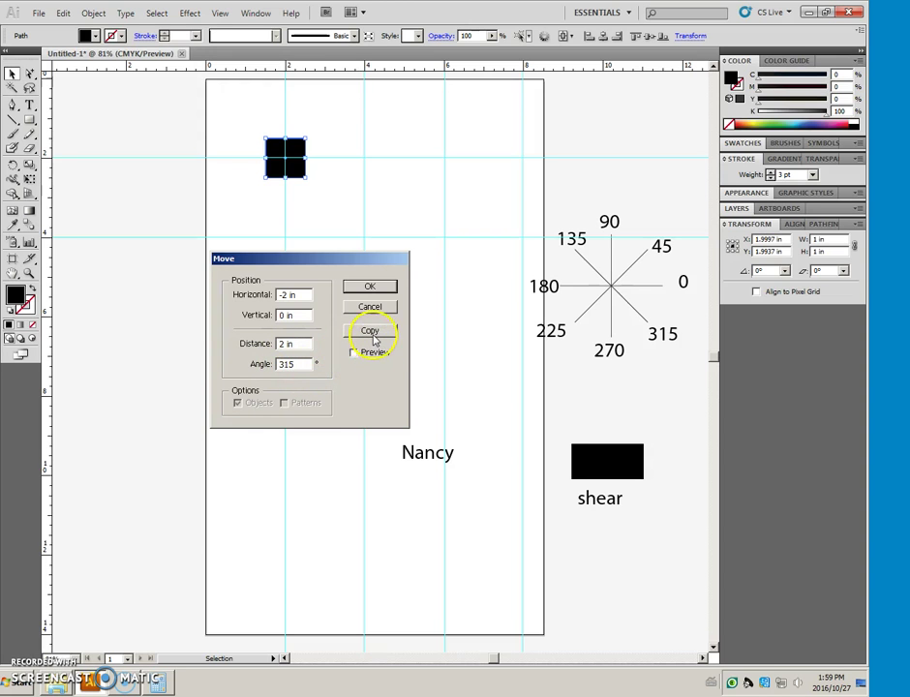
click(372, 333)
Step: Undo the diagonal copy so only the original square remains
click(332, 211)
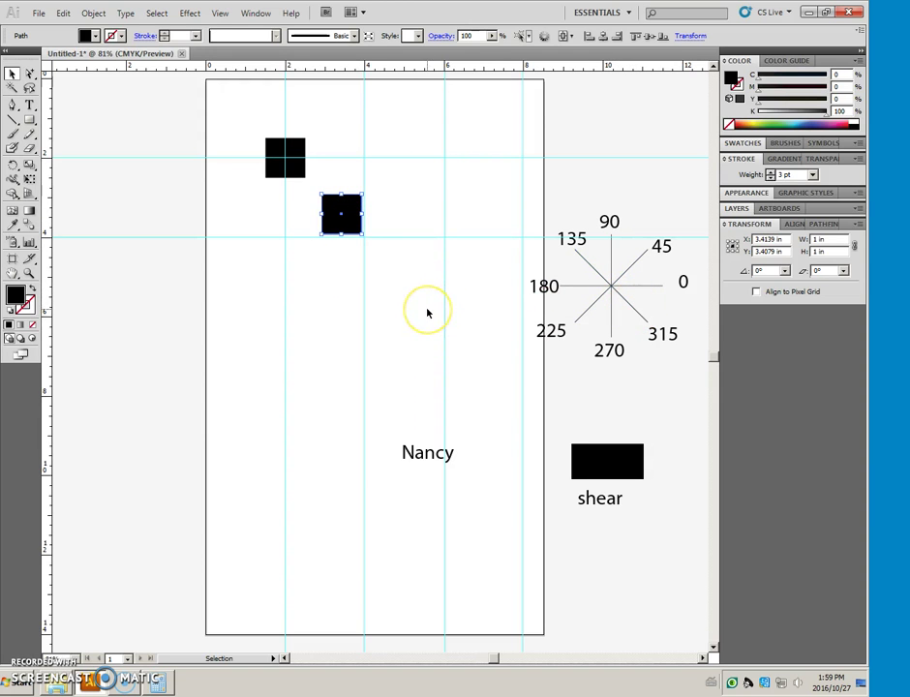
key(ctrl+z)
click(306, 159)
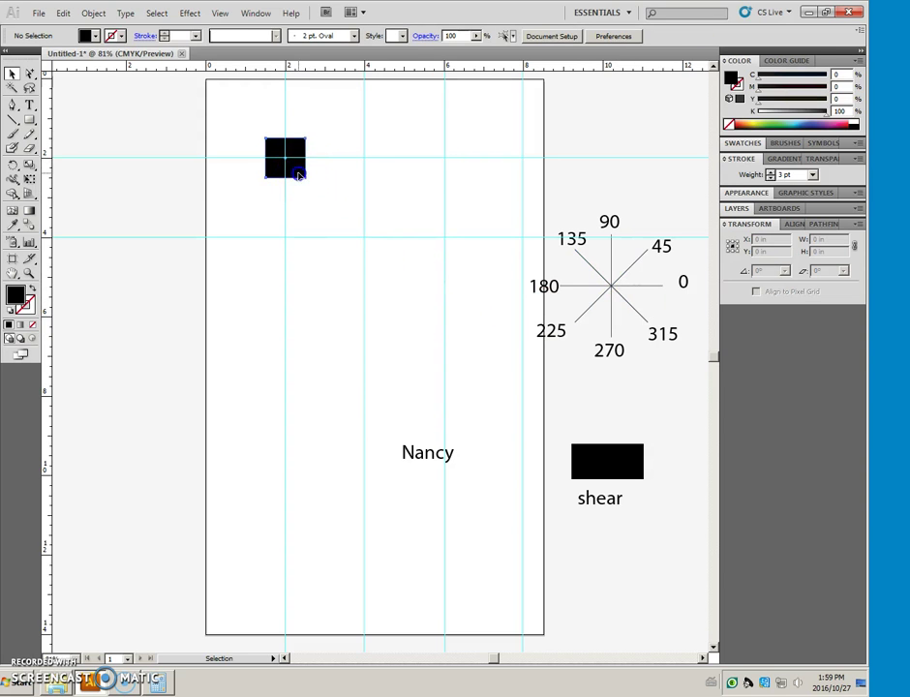
click(92, 14)
mouse_move(108, 26)
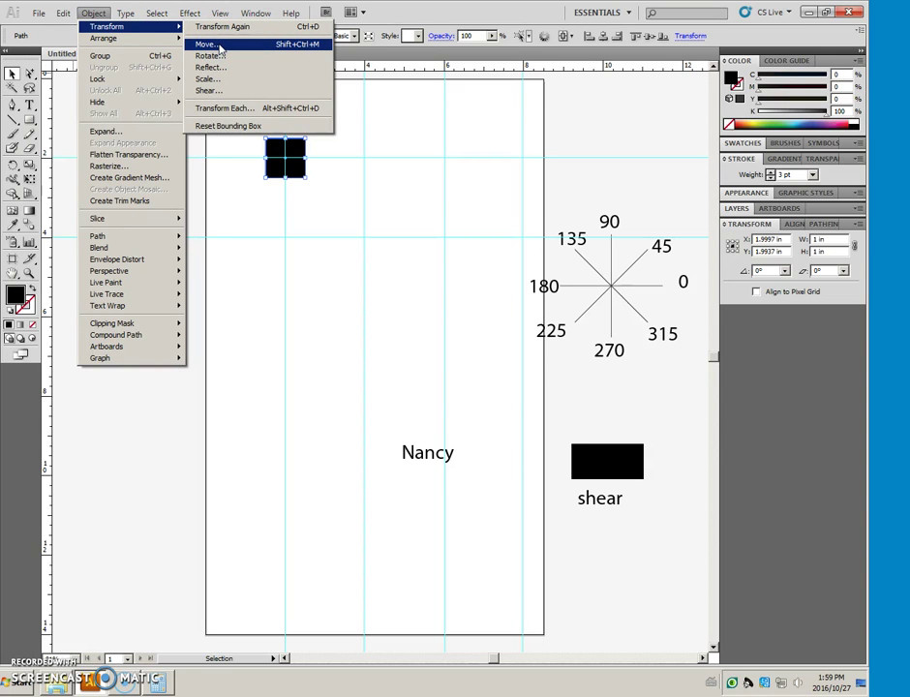
click(220, 45)
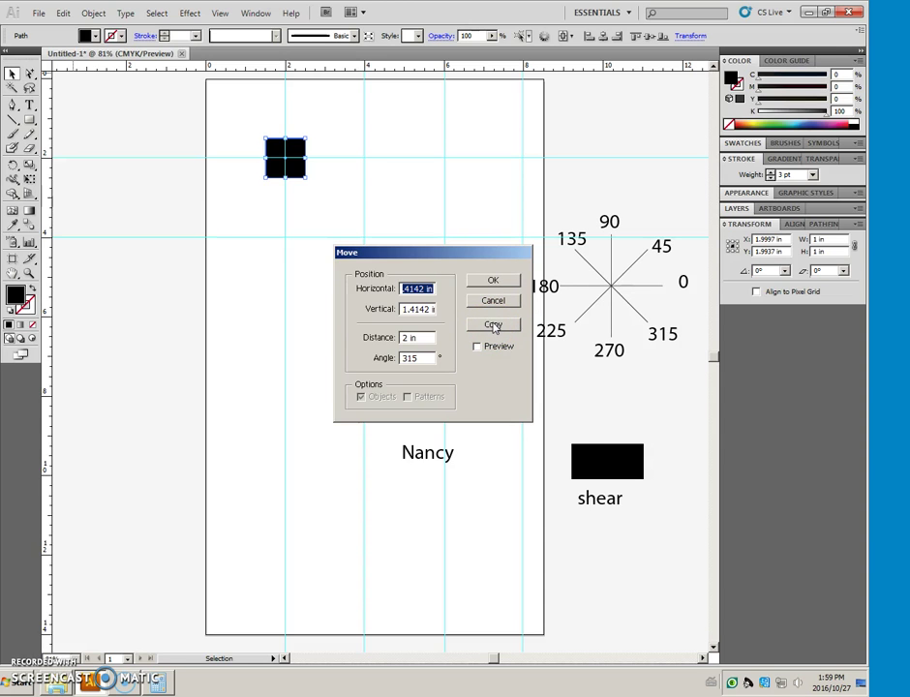
click(493, 302)
click(93, 13)
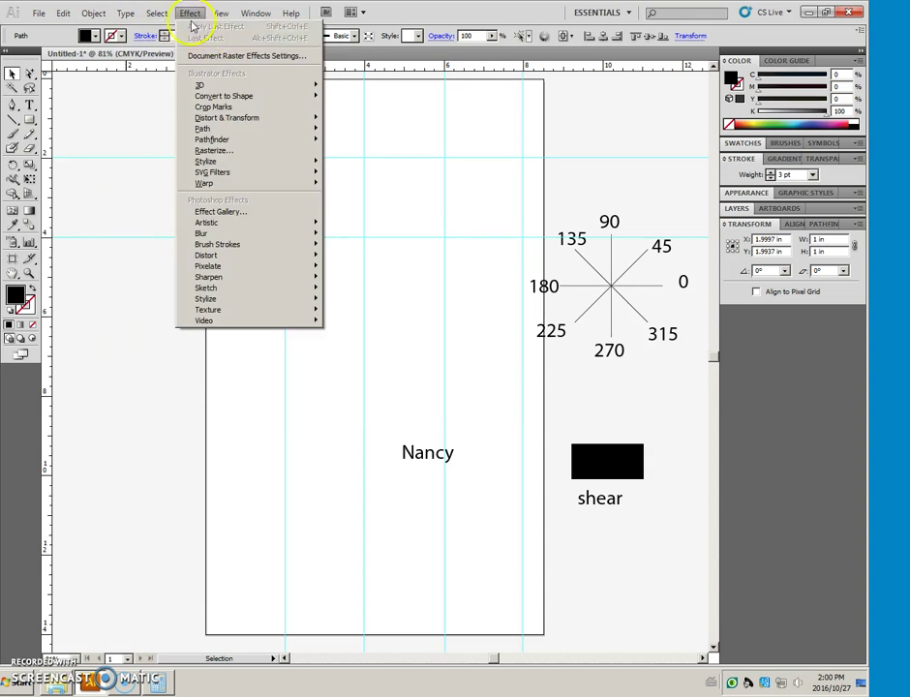
click(103, 18)
mouse_move(106, 26)
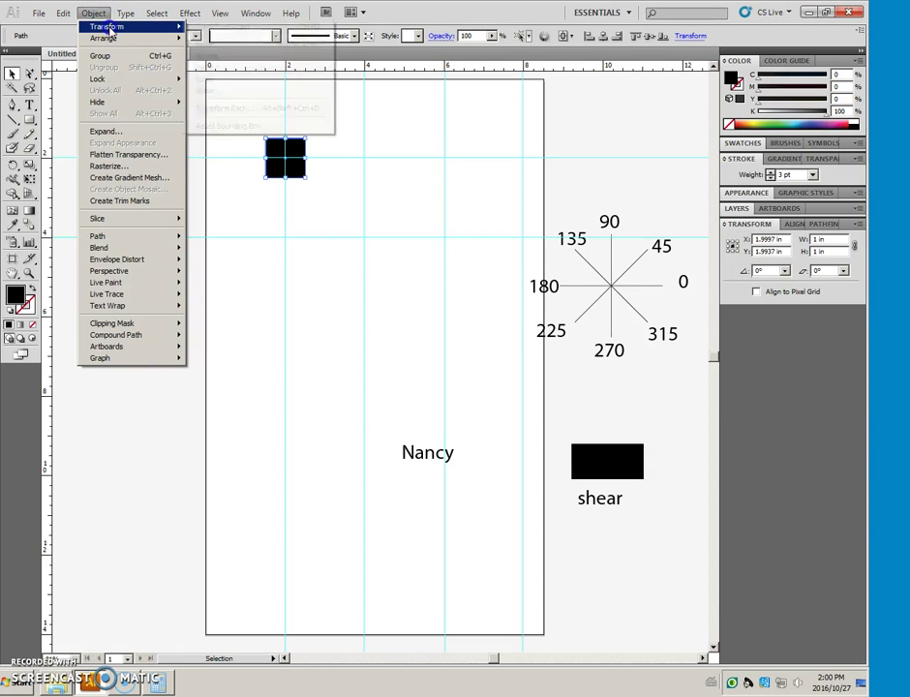
click(221, 57)
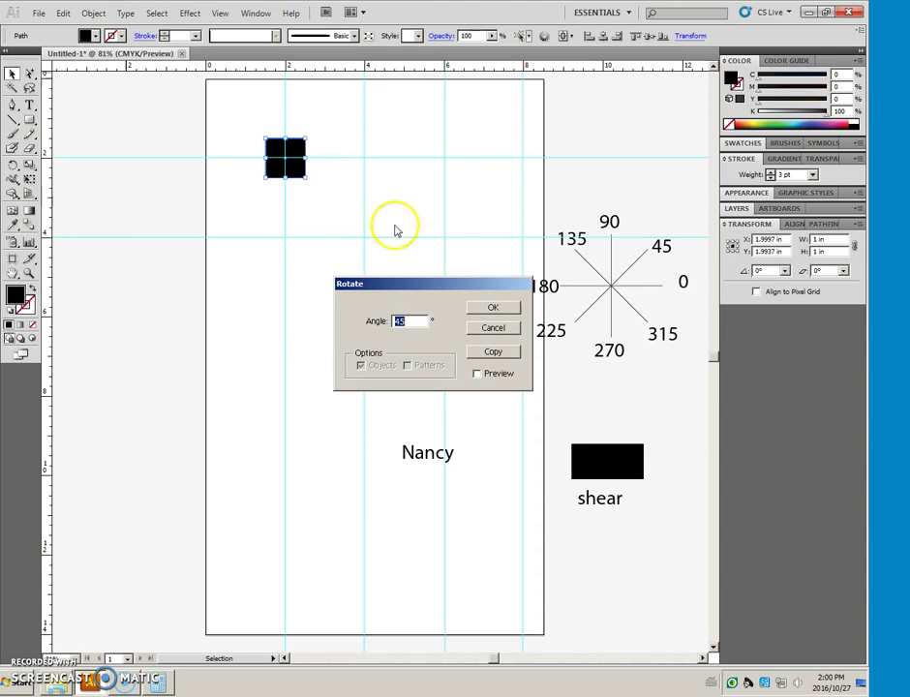
click(493, 329)
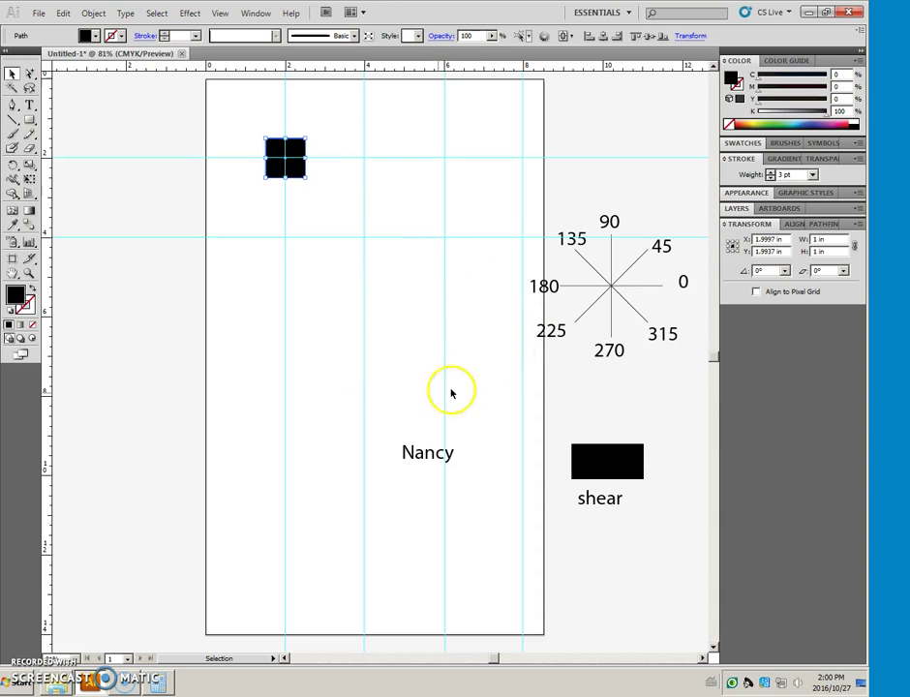
click(449, 387)
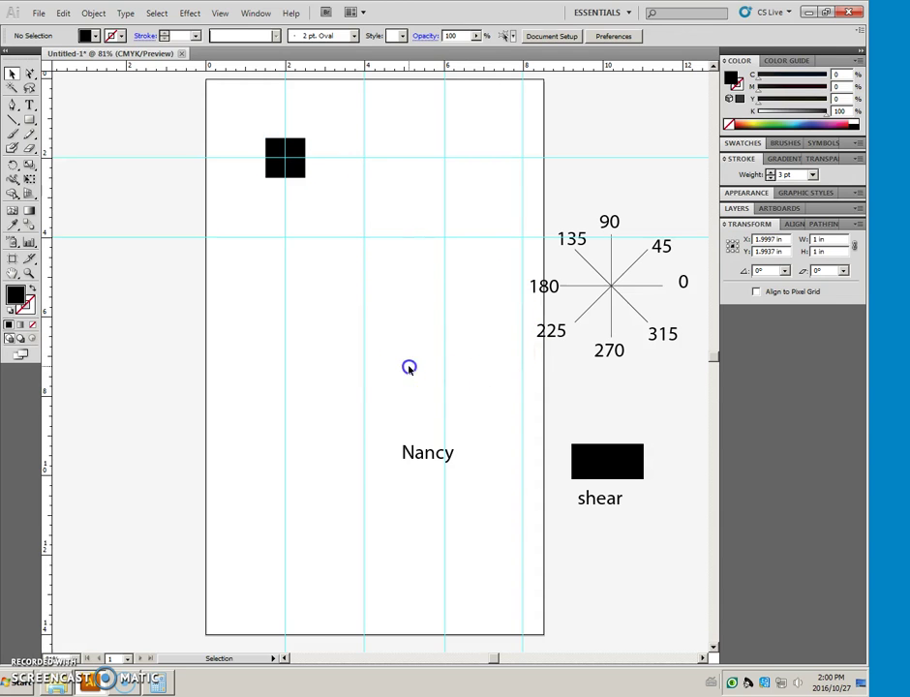
Step: Draw a short horizontal line below the square with default fill and 1 pt black stroke, and select it
click(11, 119)
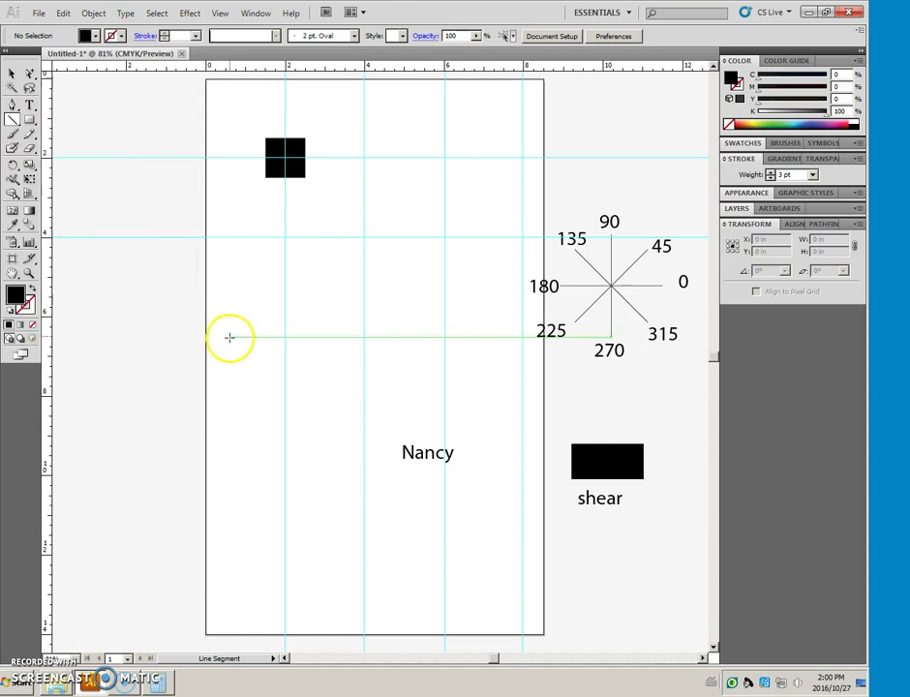
drag(220, 337, 325, 337)
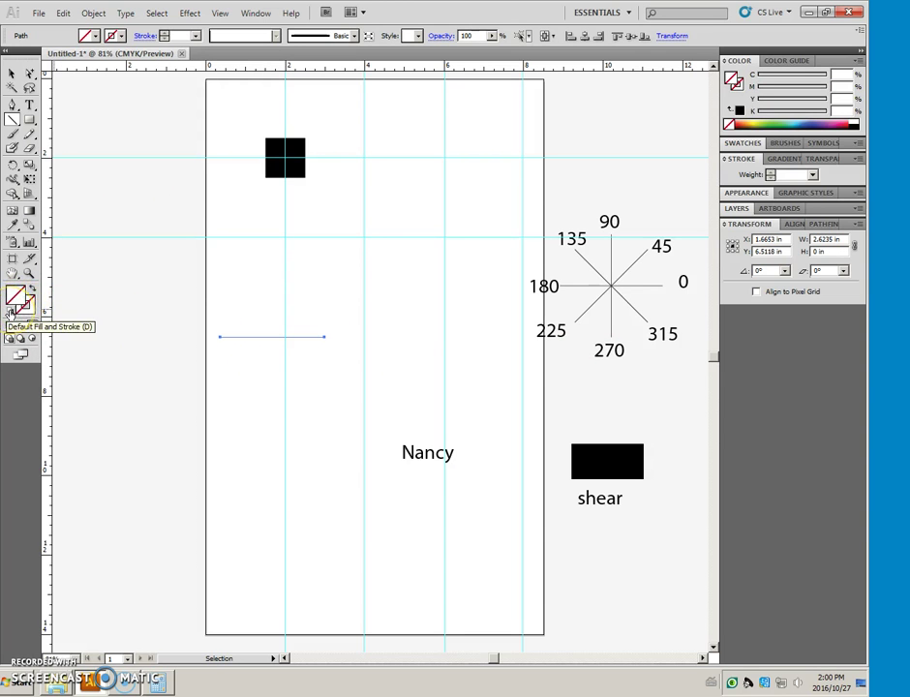
click(10, 310)
click(12, 73)
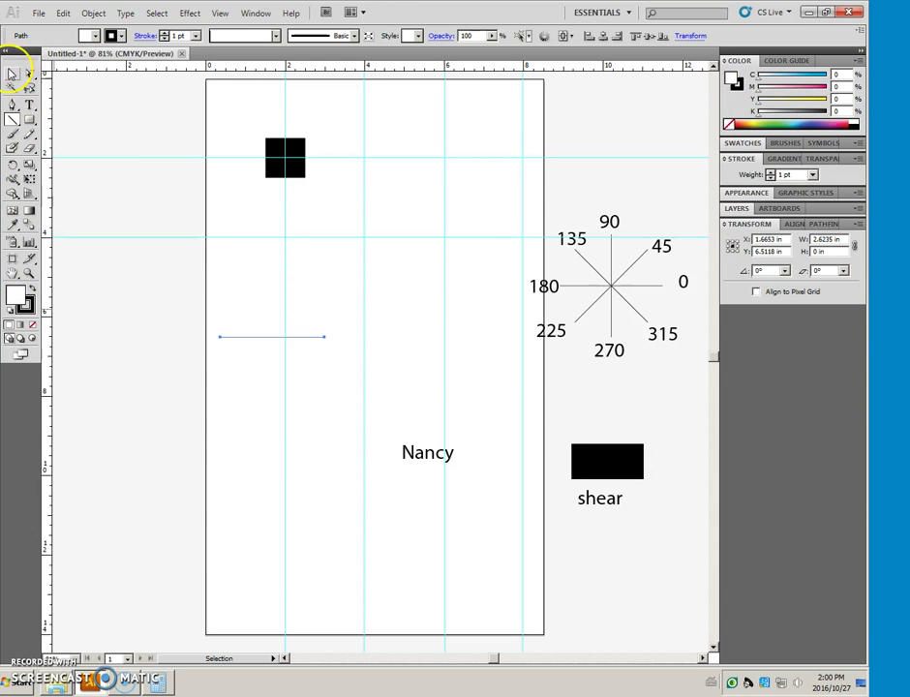
click(254, 392)
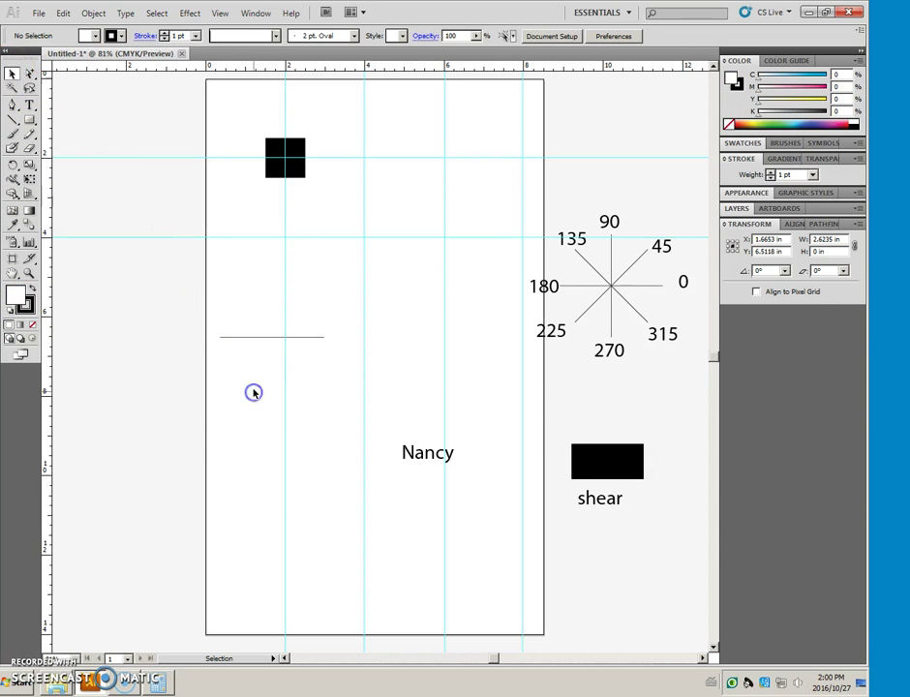
click(254, 338)
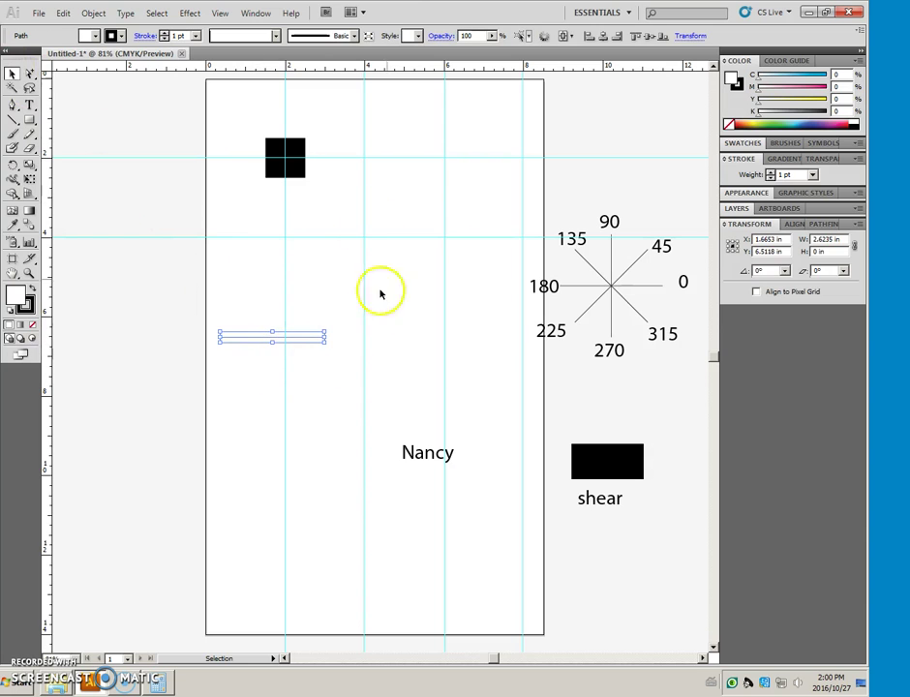
click(93, 12)
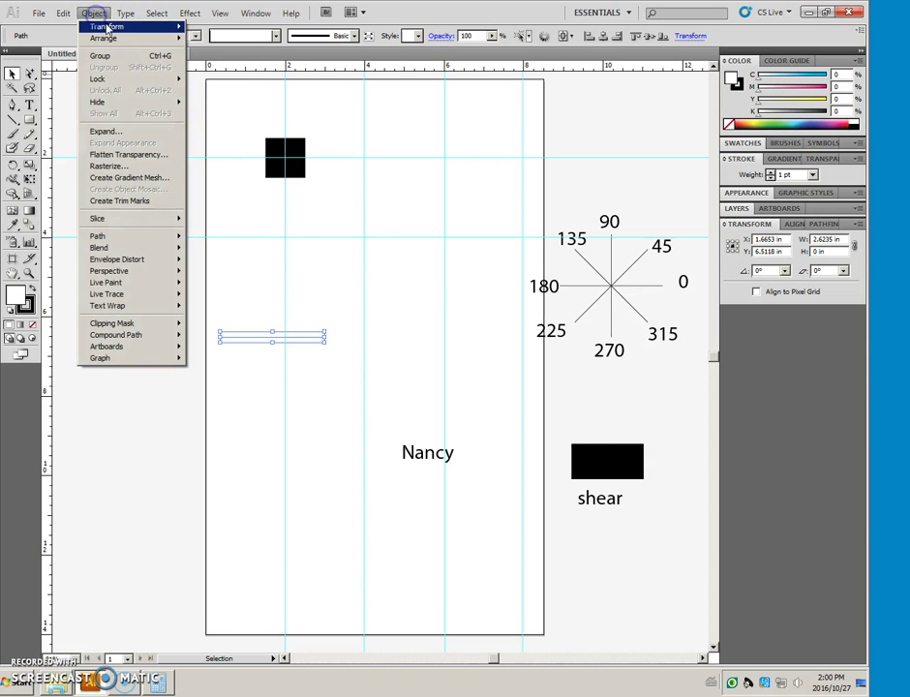
mouse_move(106, 26)
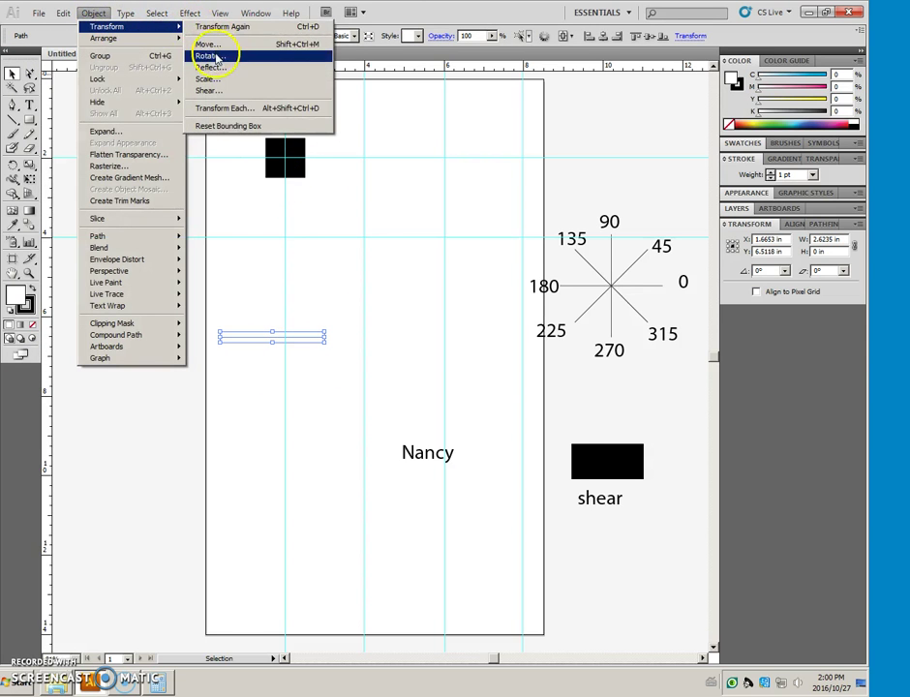
Step: Make a 15° rotated copy of the line, then repeat it until the copies form a full starburst
click(216, 56)
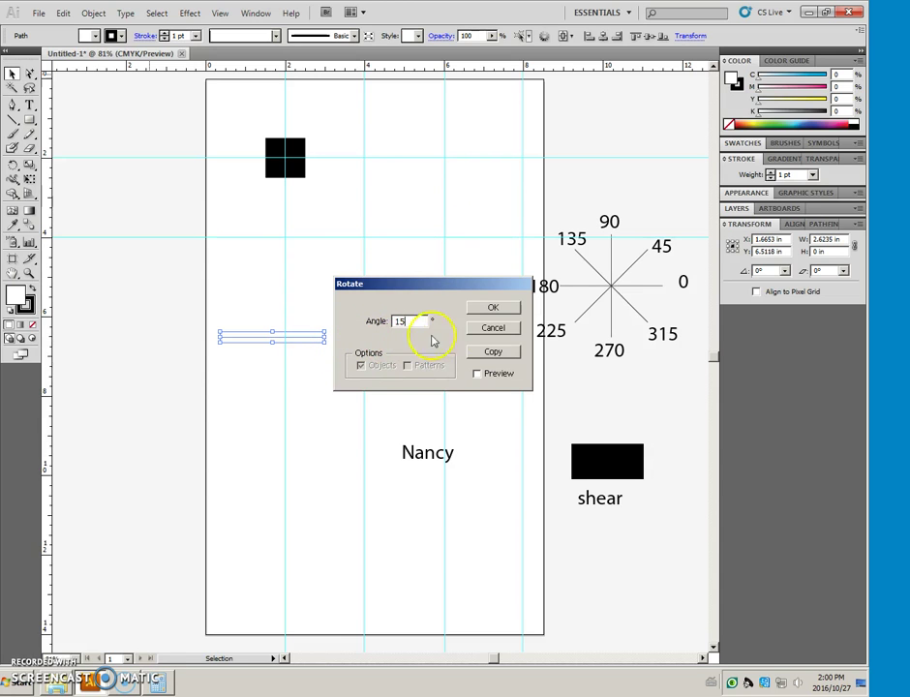
text(15)
click(492, 354)
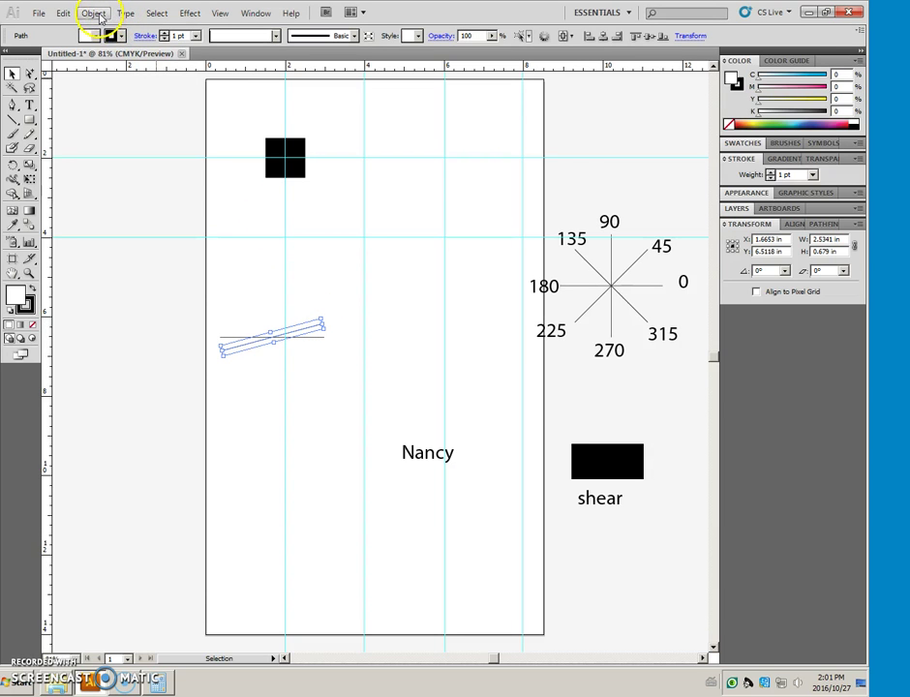
click(99, 16)
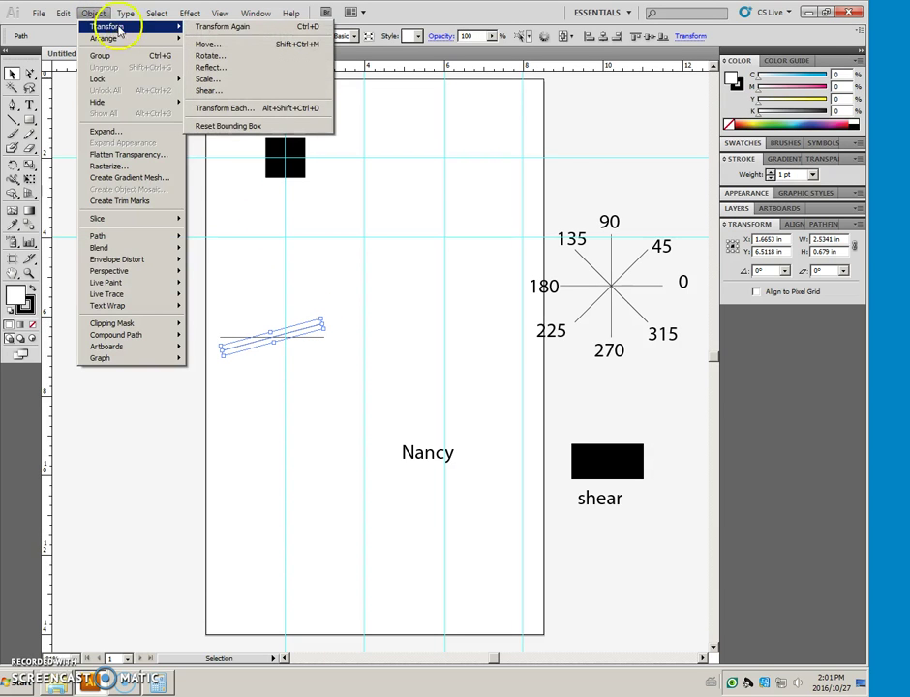
mouse_move(108, 26)
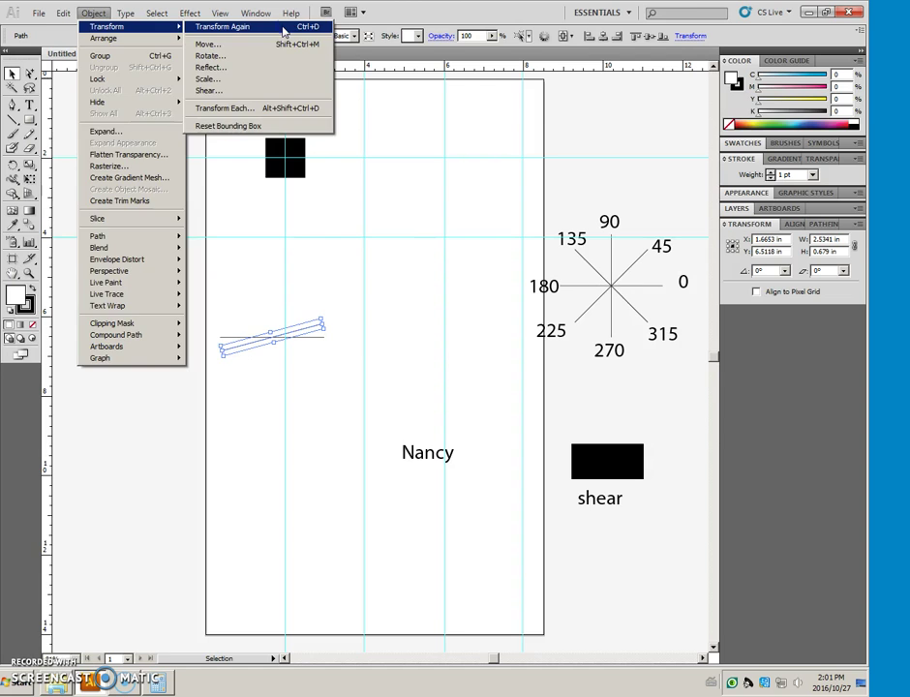
click(284, 32)
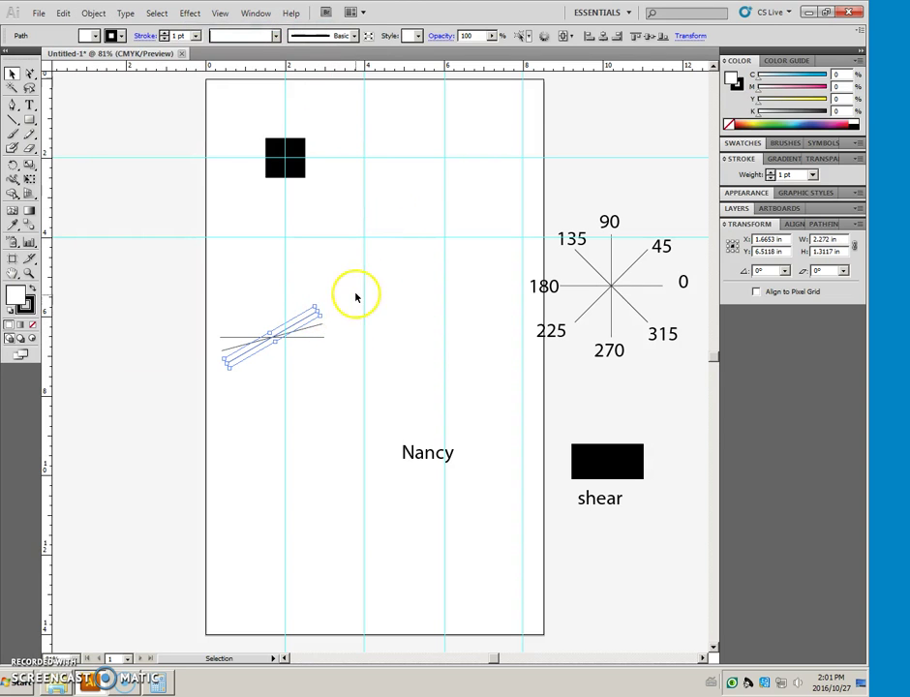
key(a)
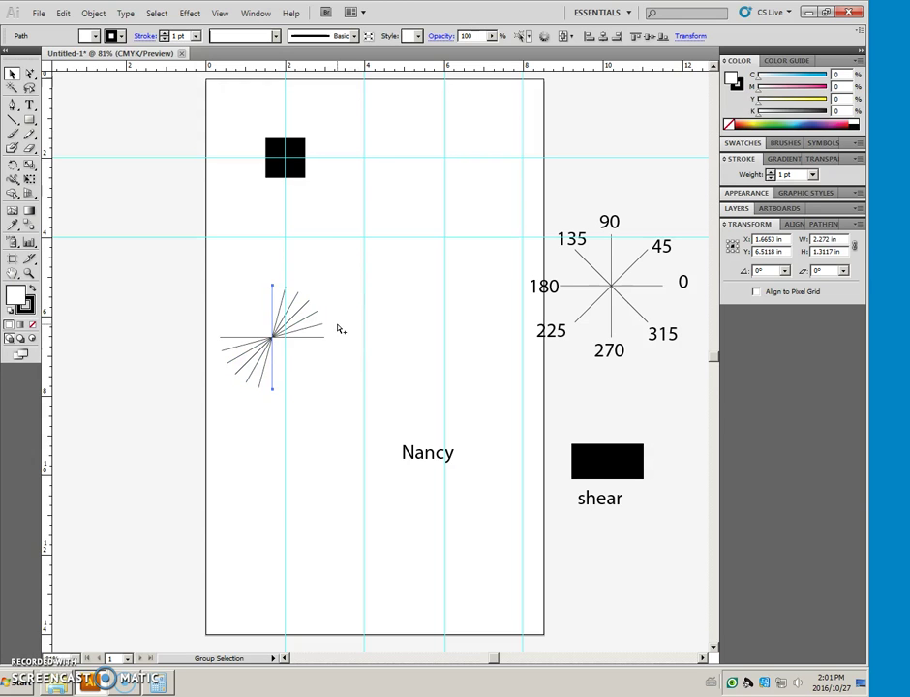
key(v)
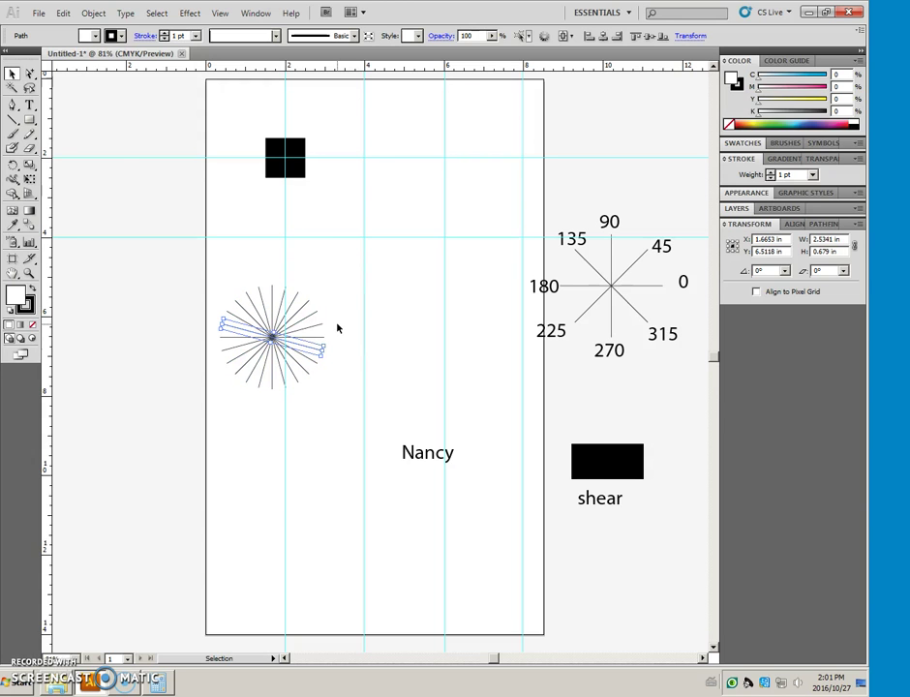
click(136, 227)
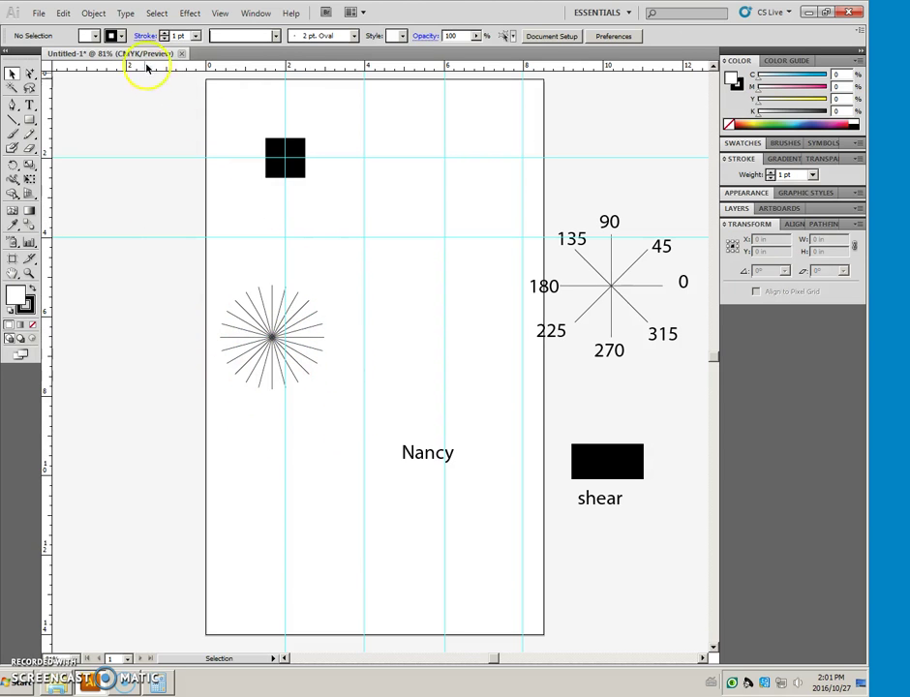
Step: Select the black square, then mirror the 'Nancy' text horizontally by dragging it
click(102, 15)
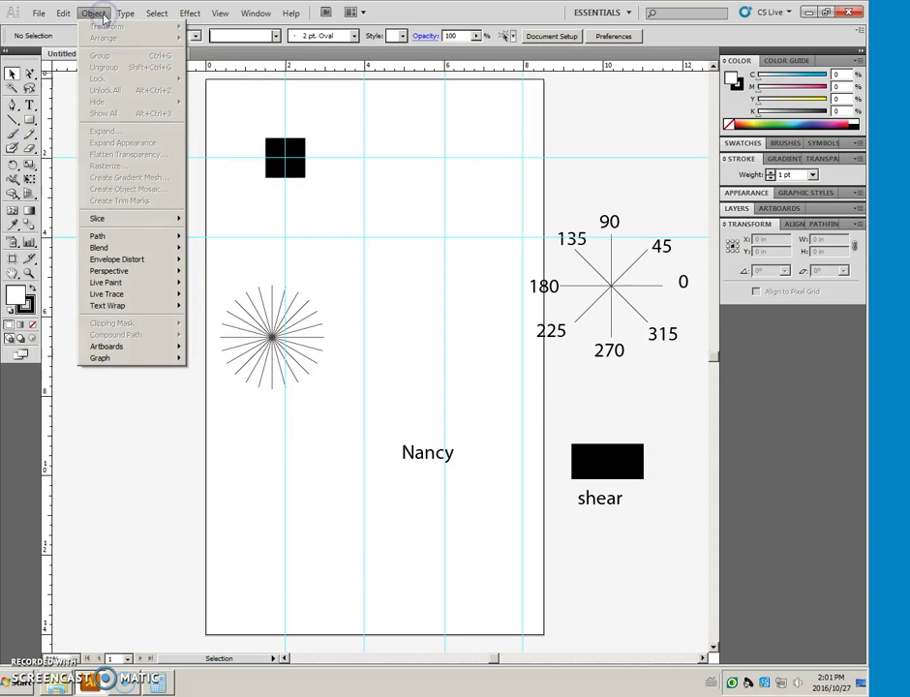
click(188, 427)
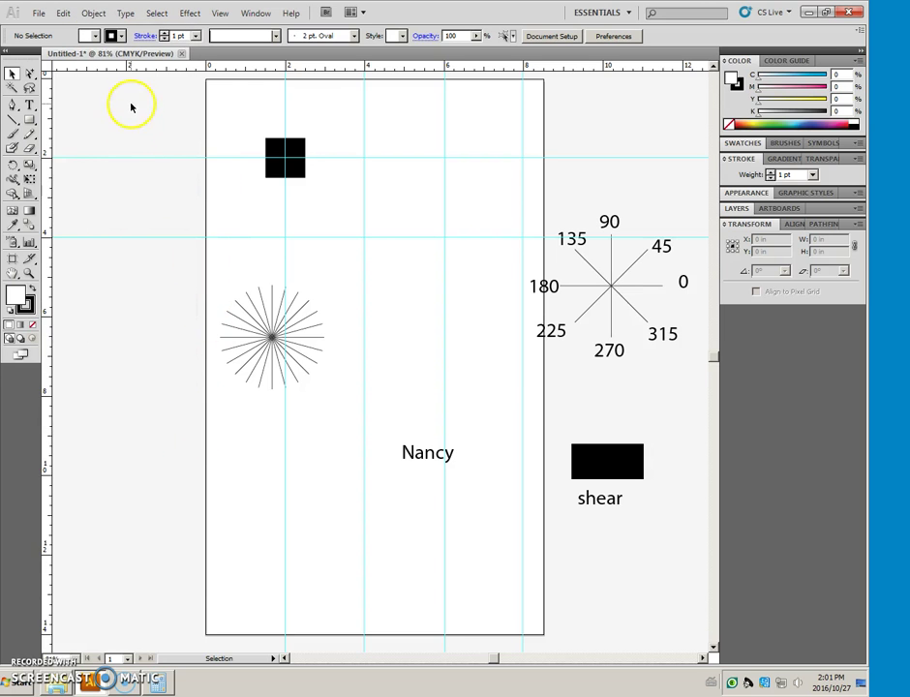
click(302, 170)
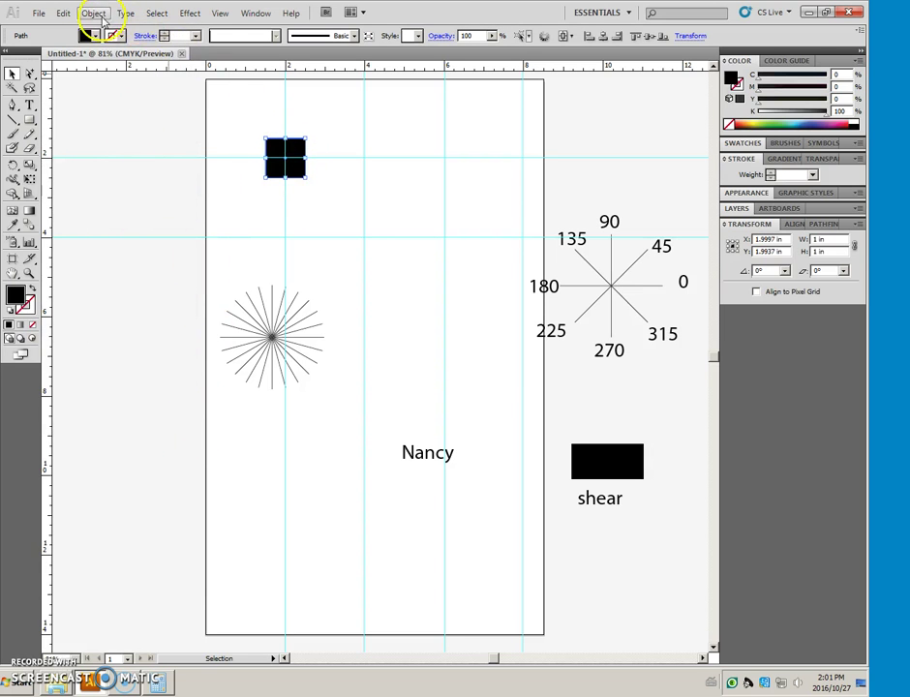
click(102, 16)
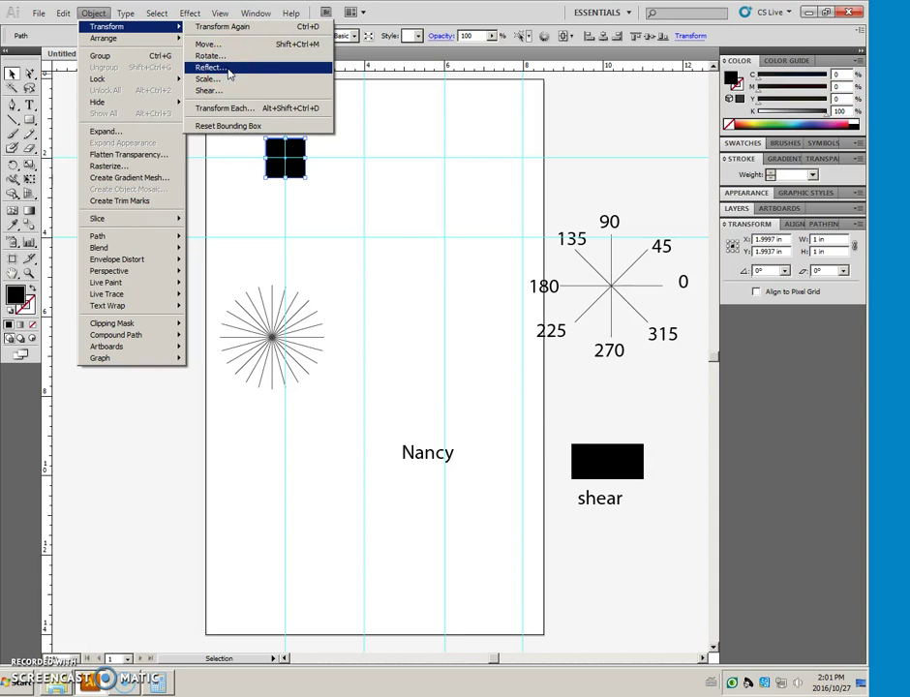
click(411, 368)
click(423, 458)
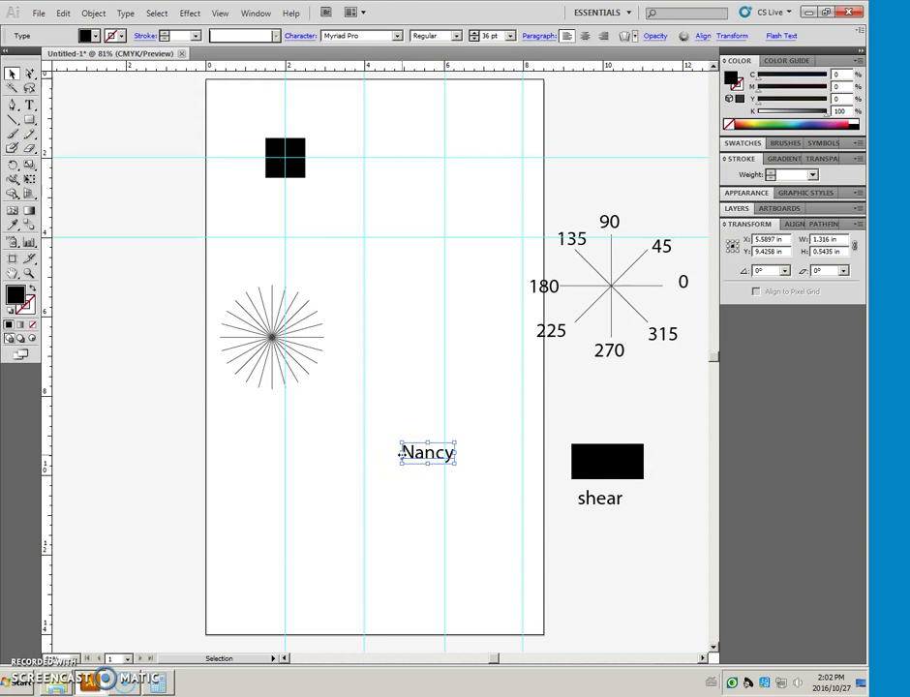
click(400, 453)
mouse_move(400, 453)
mouse_down()
mouse_move(520, 451)
mouse_move(498, 457)
mouse_move(533, 461)
mouse_move(470, 457)
mouse_move(482, 458)
mouse_up()
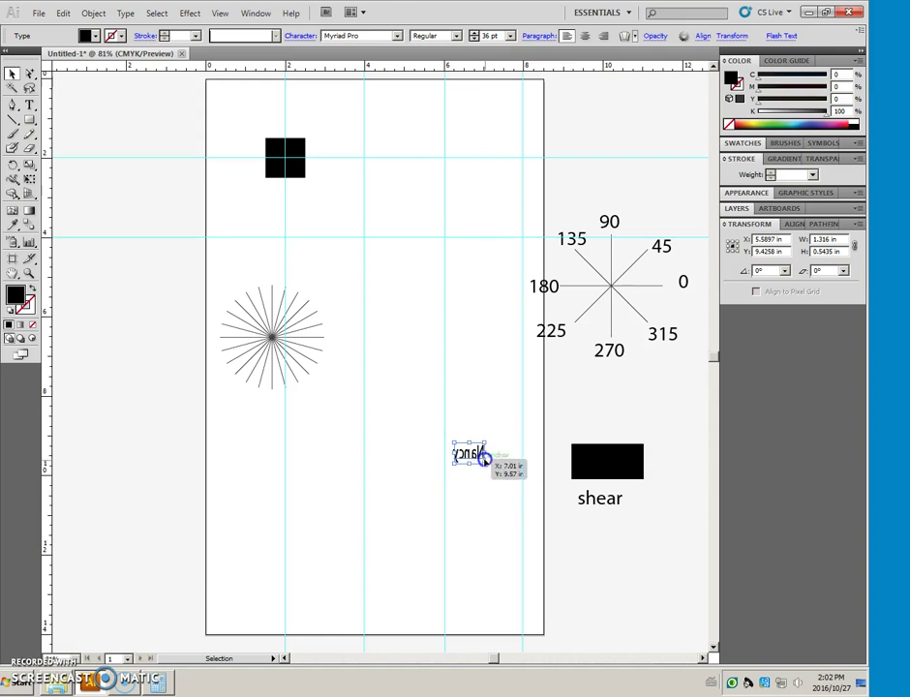
Step: Undo the mirroring so 'Nancy' reads normally, then reselect the text
click(471, 487)
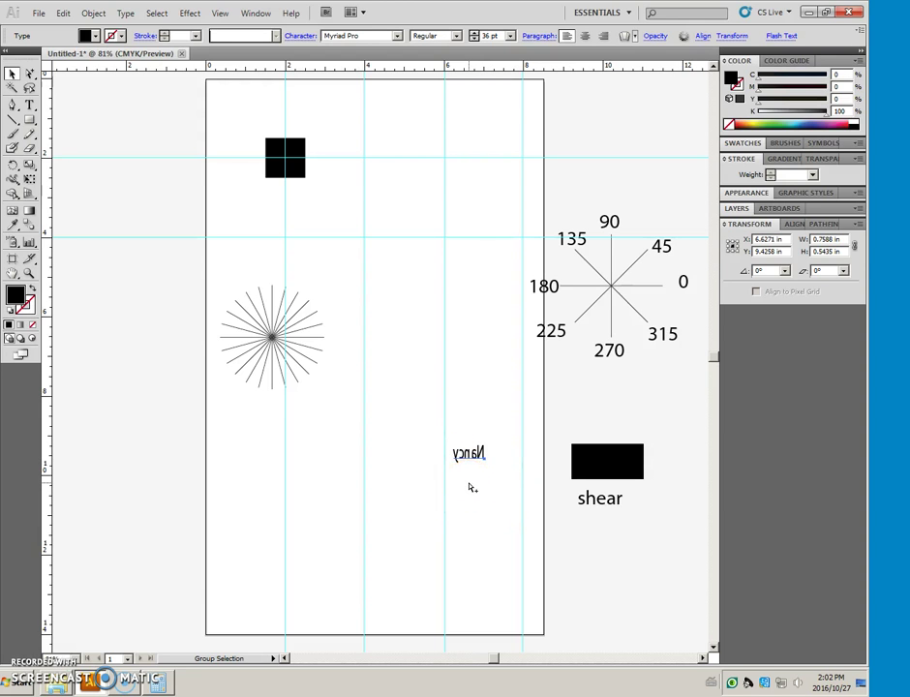
key(ctrl+z)
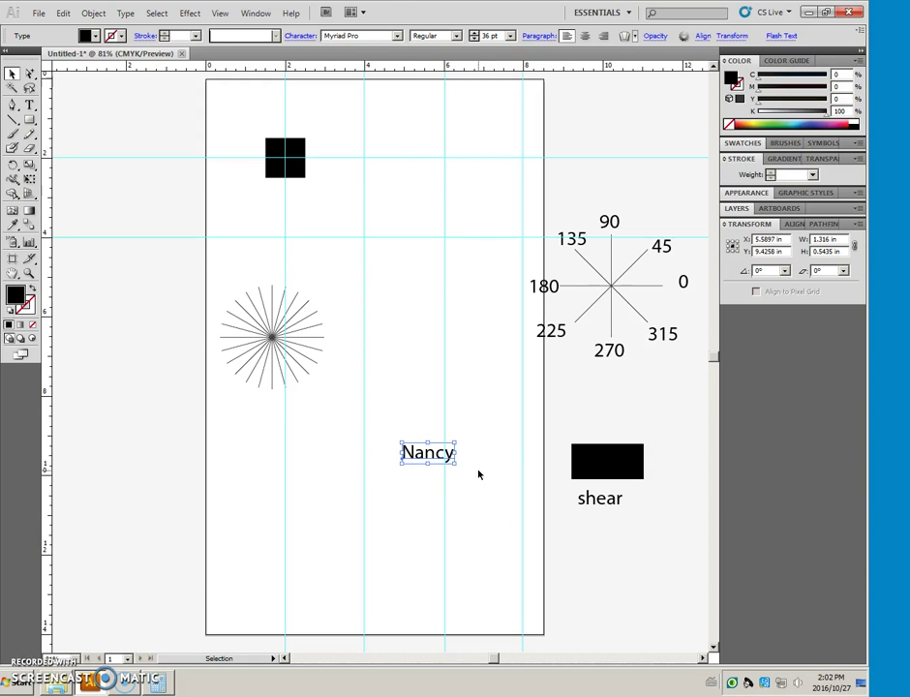
key(ctrl+z)
key(ctrl+z)
key(ctrl+z)
key(ctrl+z)
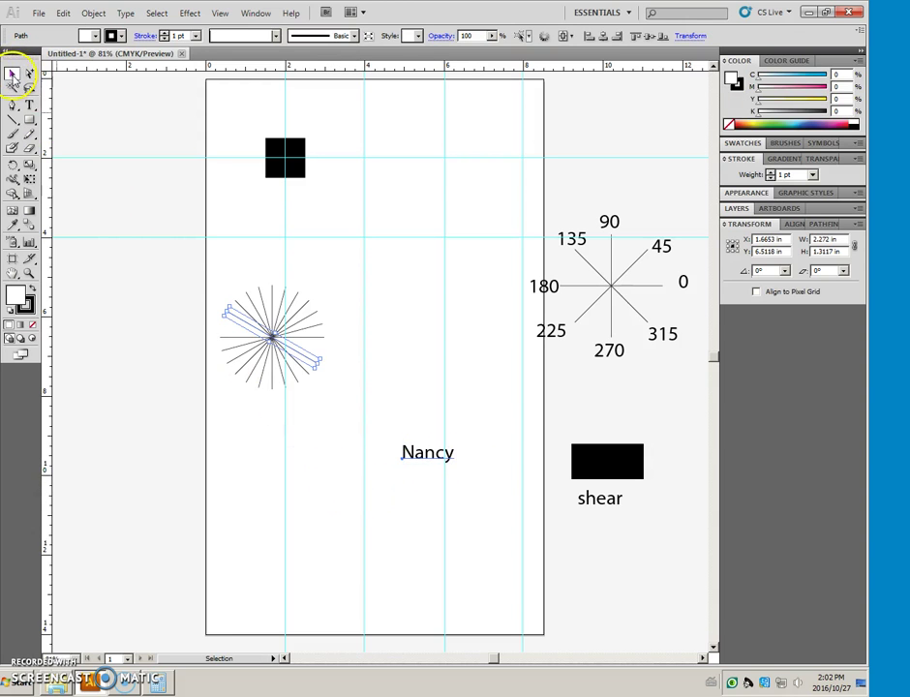
click(270, 464)
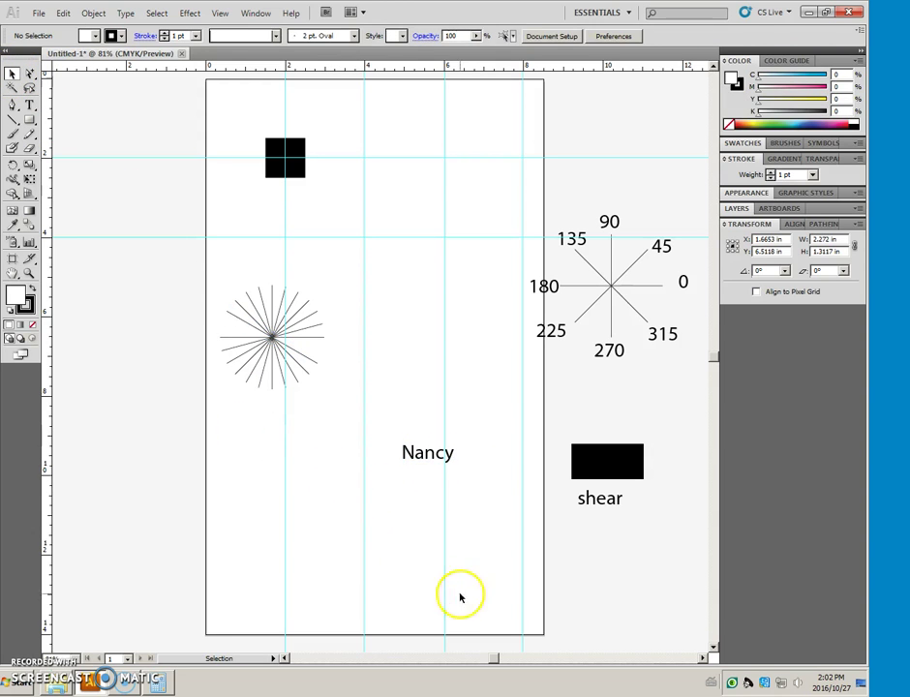
click(441, 454)
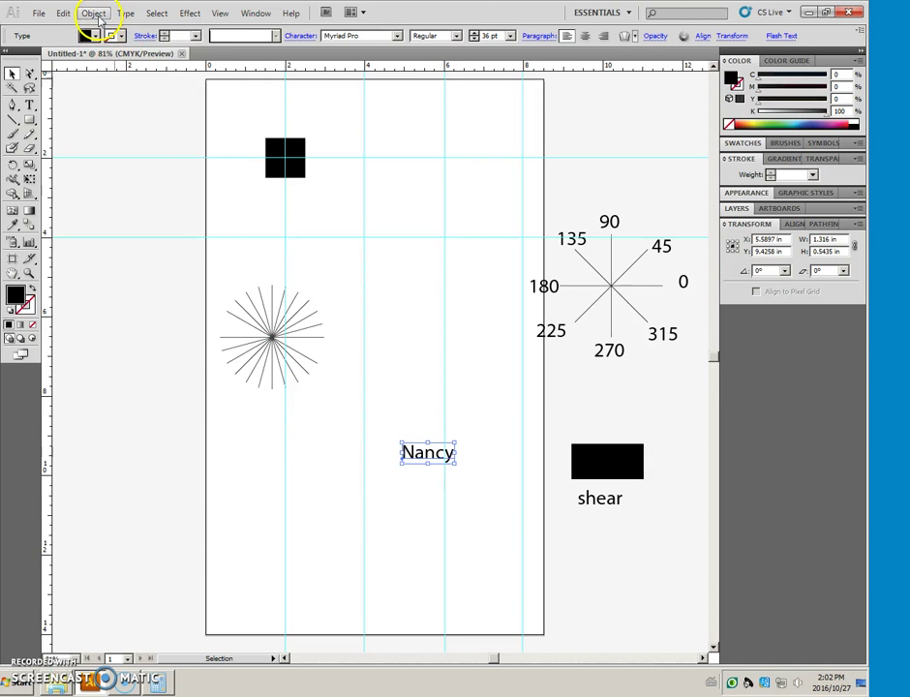
Step: Try reflecting the name text across the horizontal axis, then undo the upside-down result
click(94, 14)
mouse_move(107, 26)
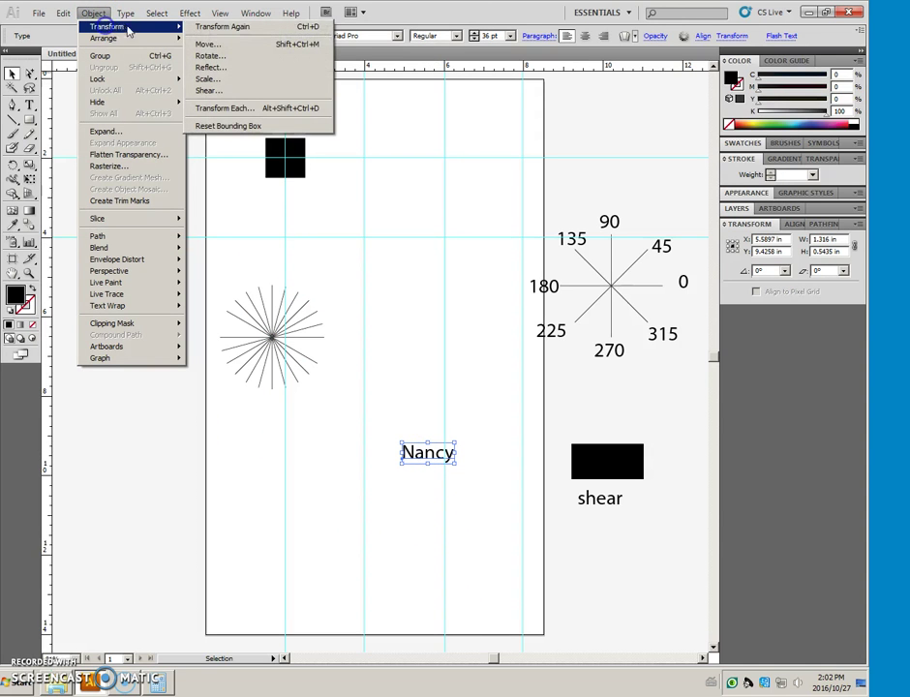
click(211, 67)
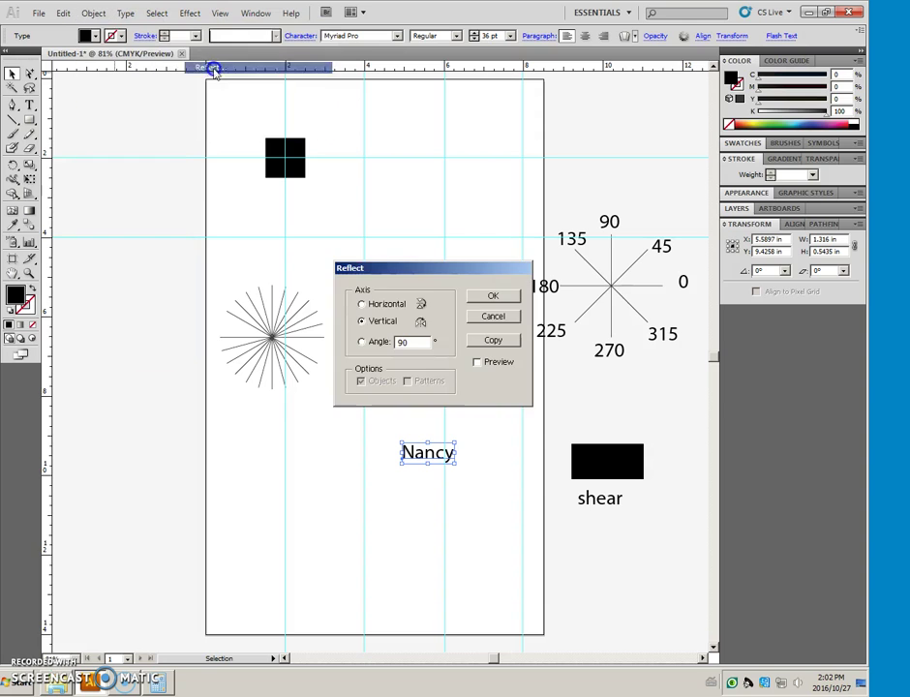
drag(398, 272, 382, 207)
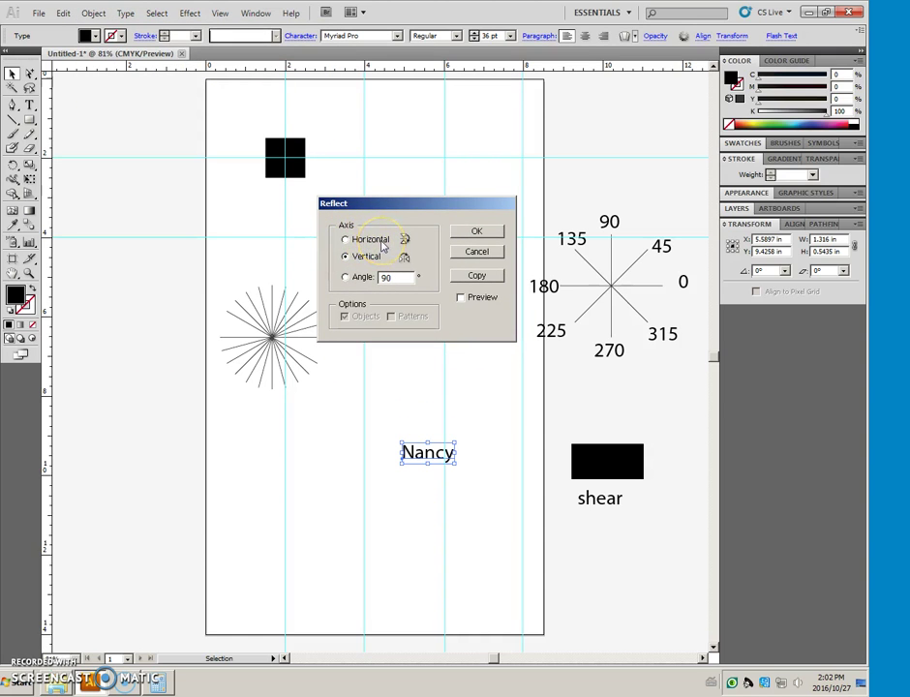
click(345, 240)
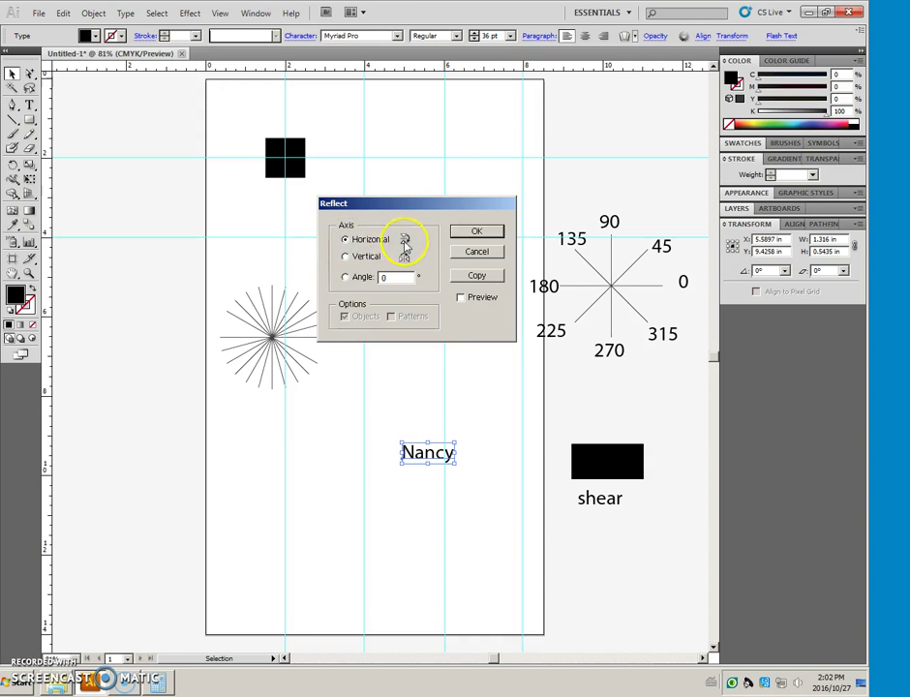
click(474, 231)
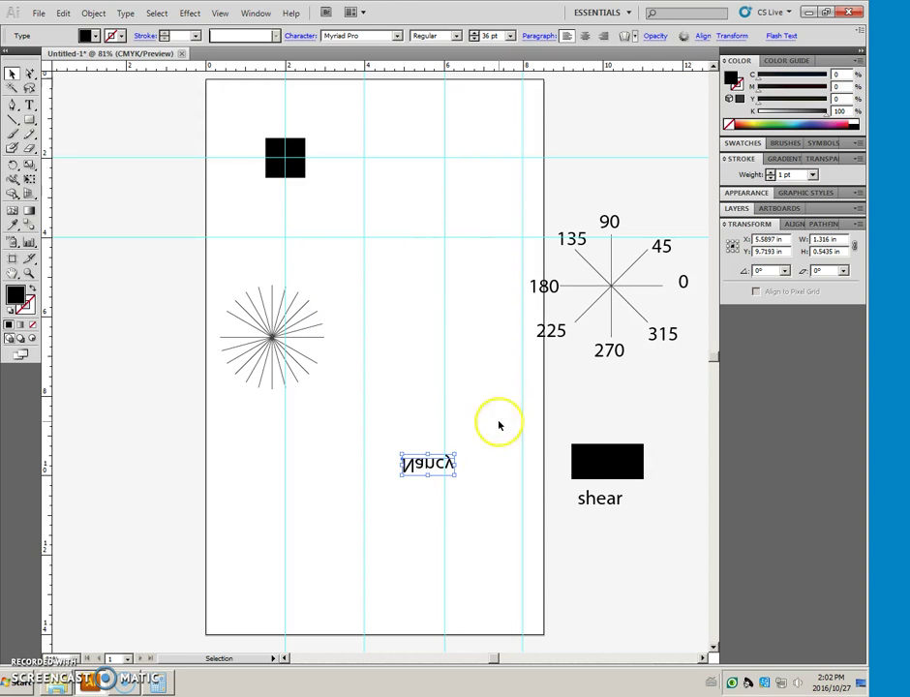
key(ctrl+alt)
key(ctrl+z)
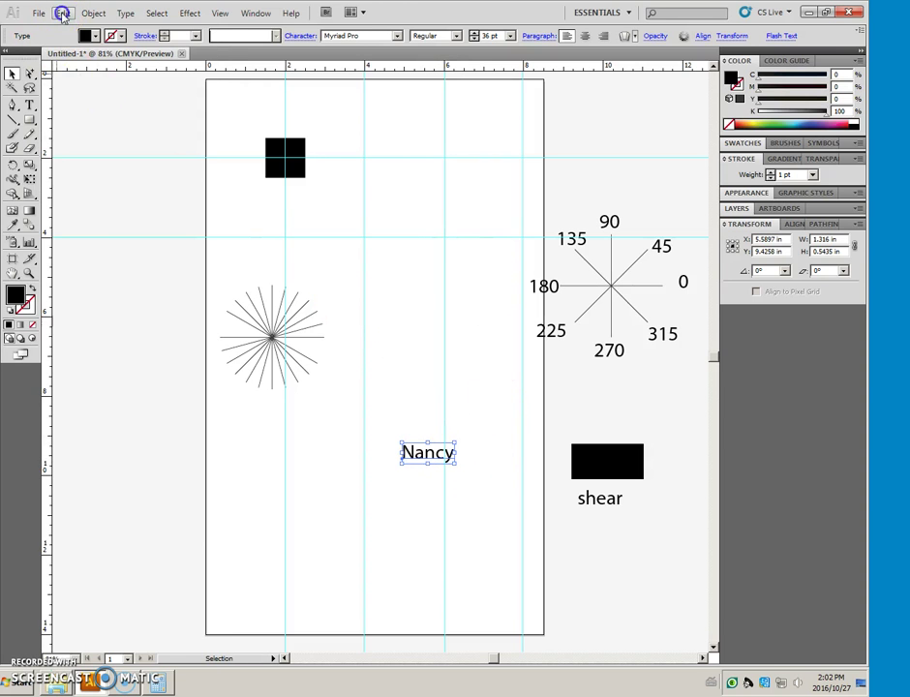
Step: Reflect a copy of the text across the vertical axis (90°) beside the original
click(63, 15)
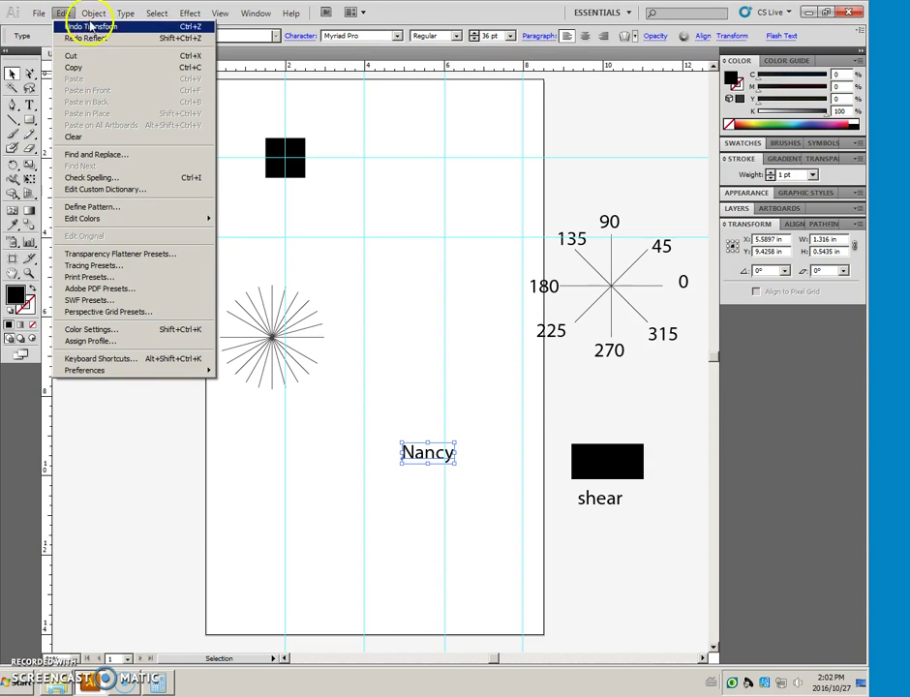
mouse_move(107, 26)
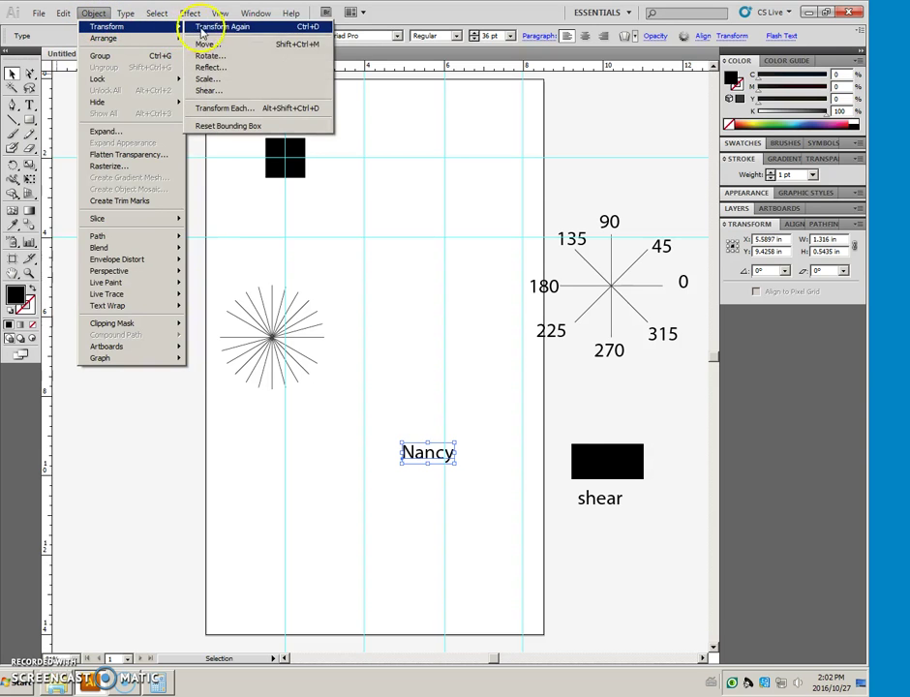
click(224, 69)
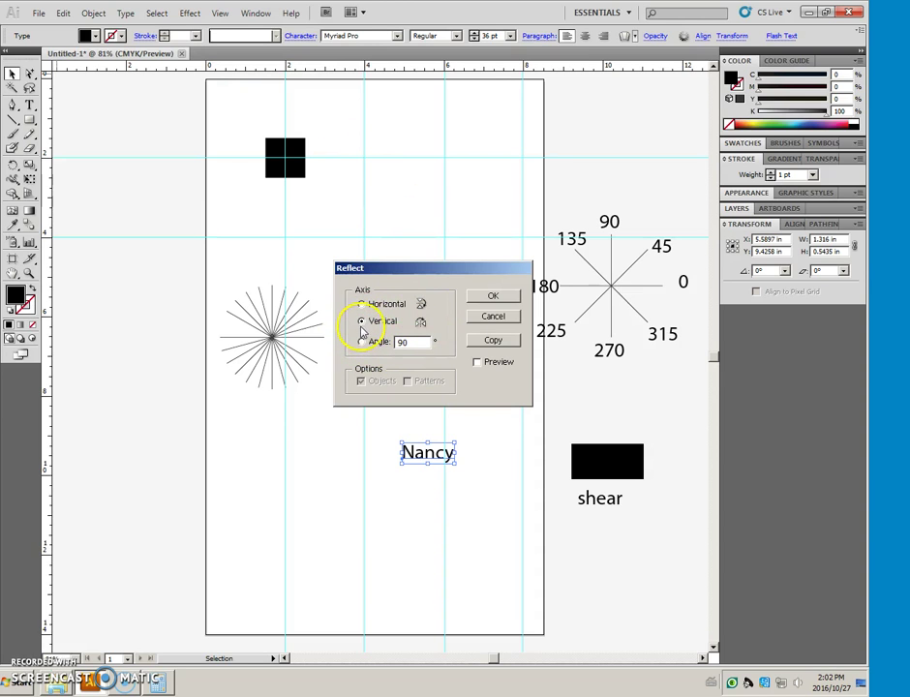
click(488, 343)
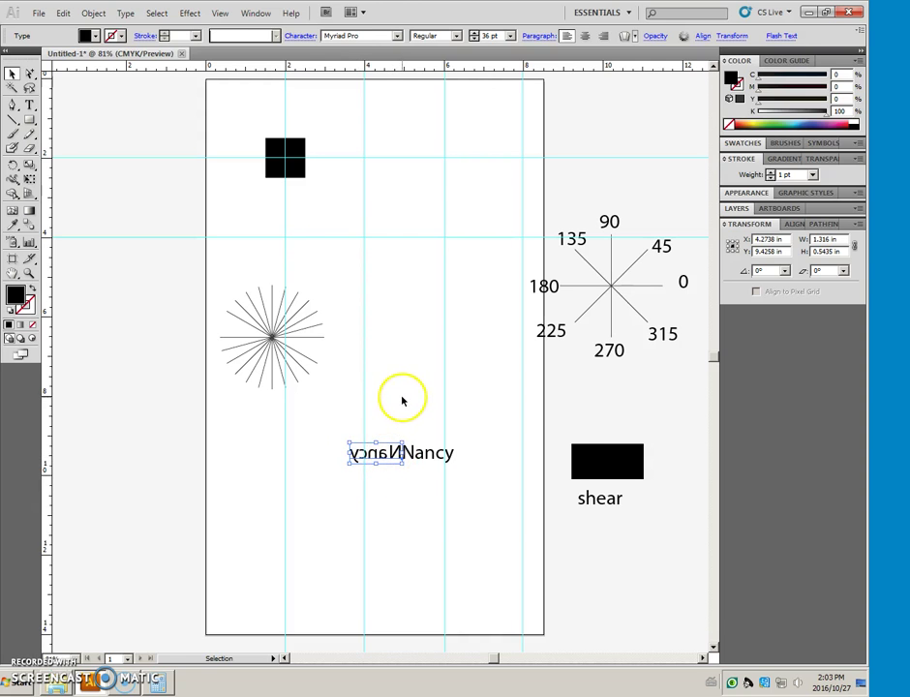
click(278, 219)
click(93, 13)
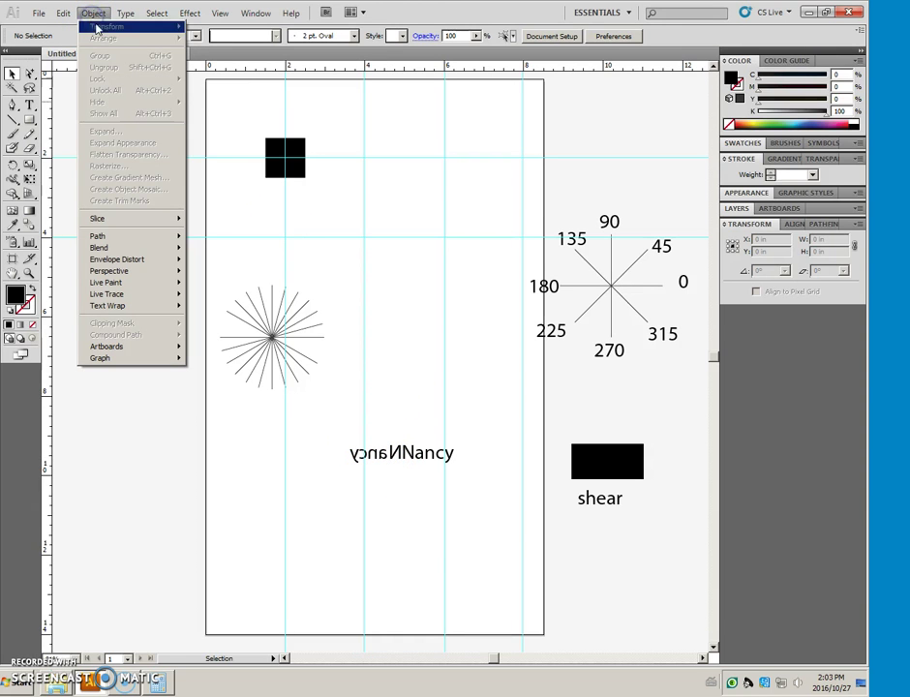
Step: Select the black square and Alt+Shift-drag a corner until it measures 2.57 × 2.57 in
click(317, 178)
click(296, 155)
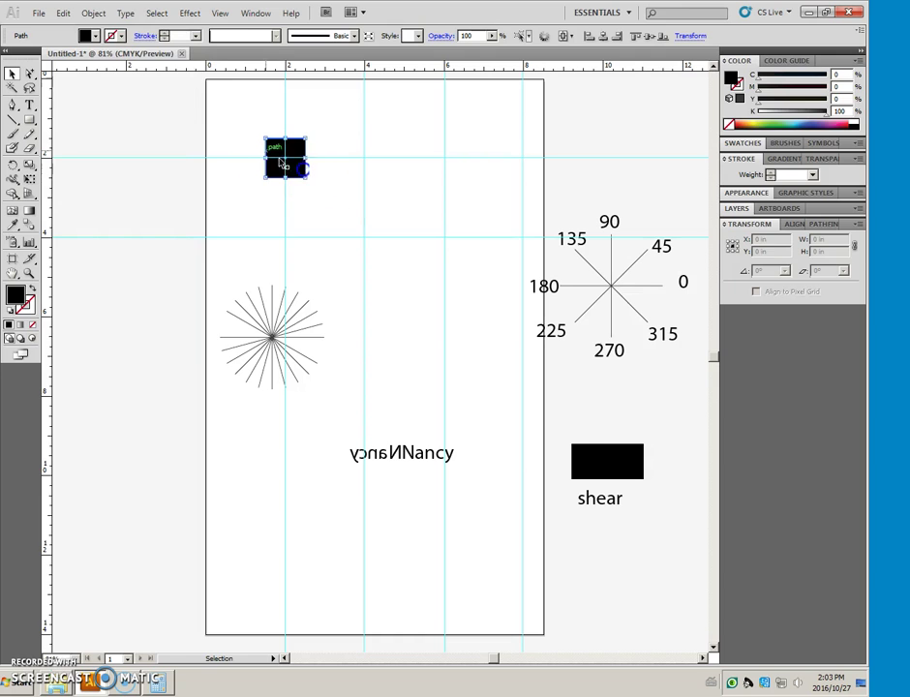
click(95, 14)
mouse_move(108, 26)
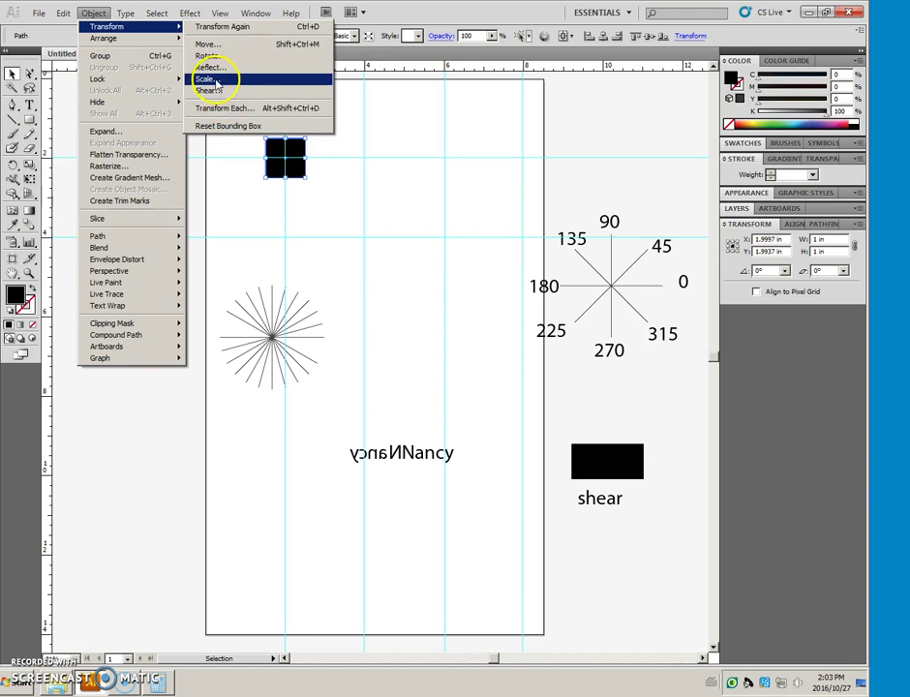
click(312, 206)
click(301, 176)
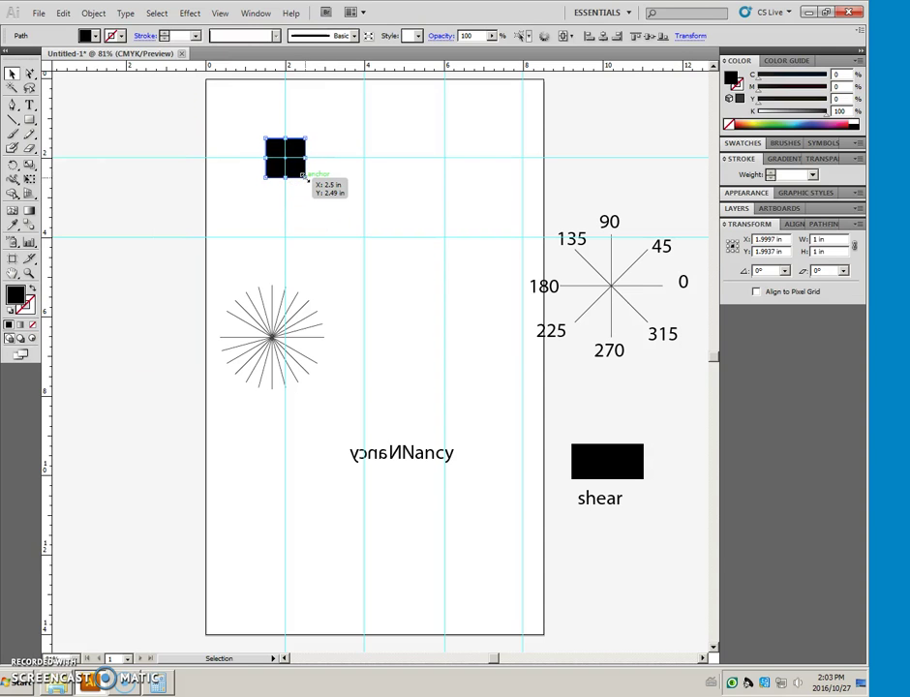
drag(303, 177, 344, 213)
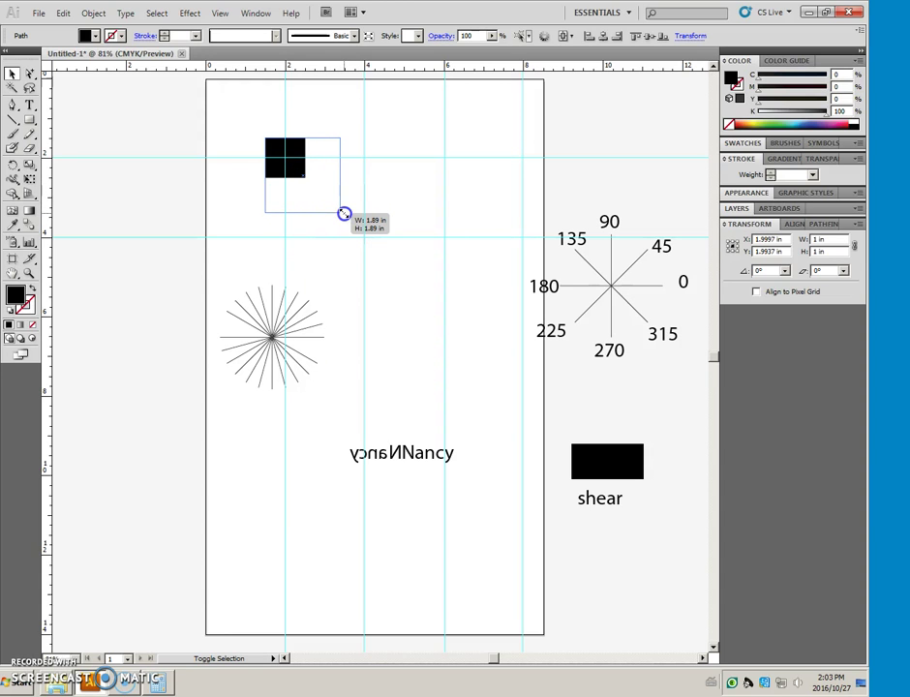
drag(344, 213, 383, 210)
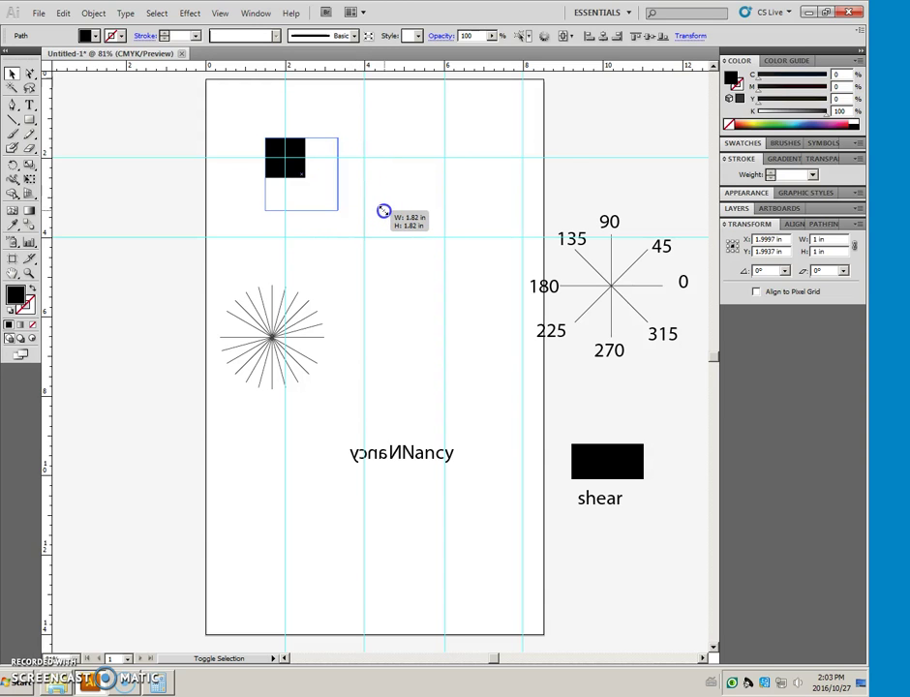
drag(384, 210, 379, 209)
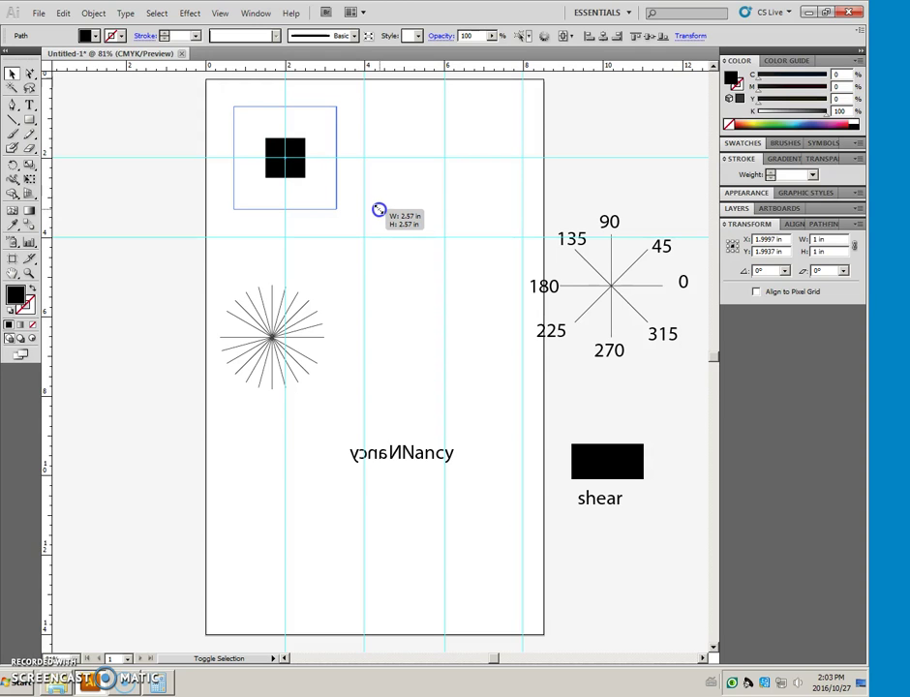
drag(378, 211, 380, 210)
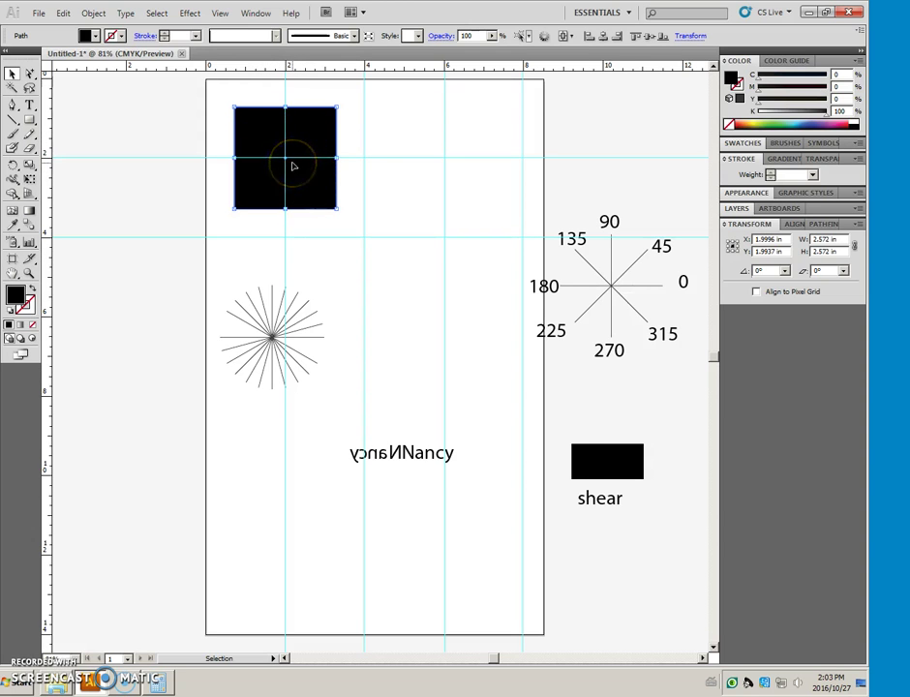
click(92, 15)
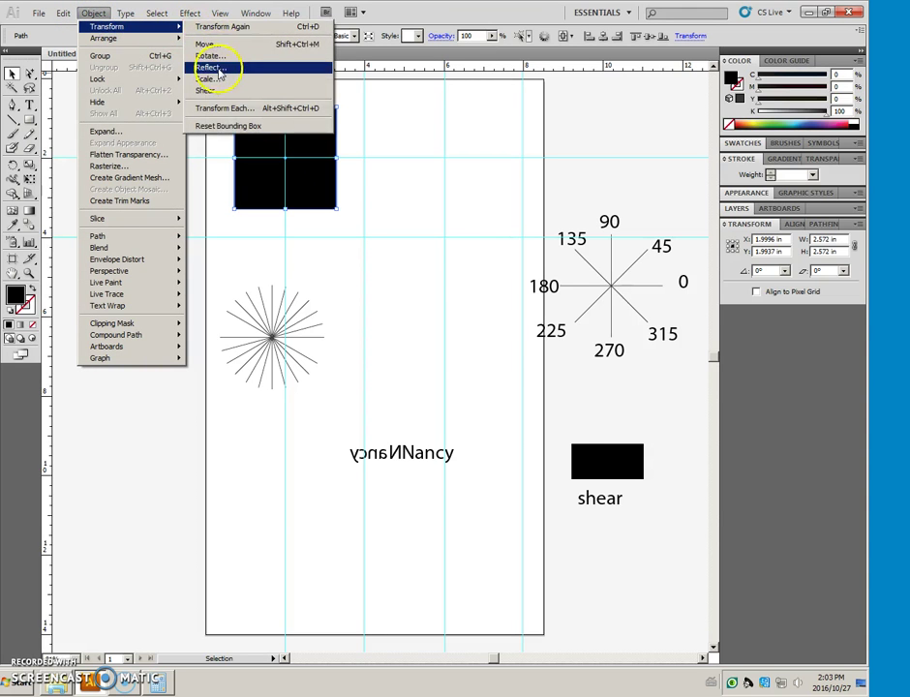
Step: Make a 50% uniform-scaled copy of the black square and fill it green
click(209, 79)
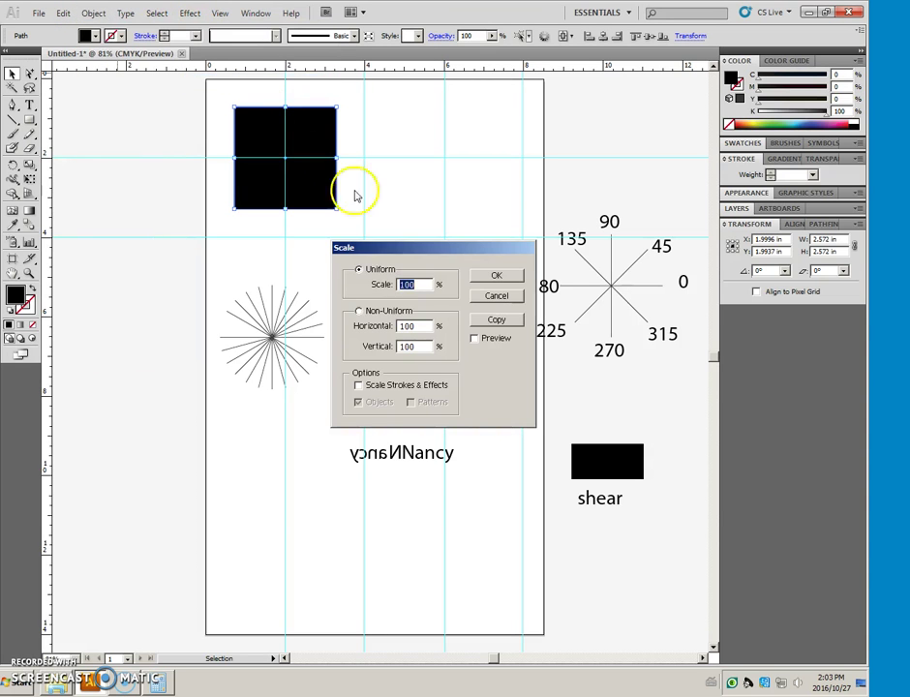
text(50)
click(404, 284)
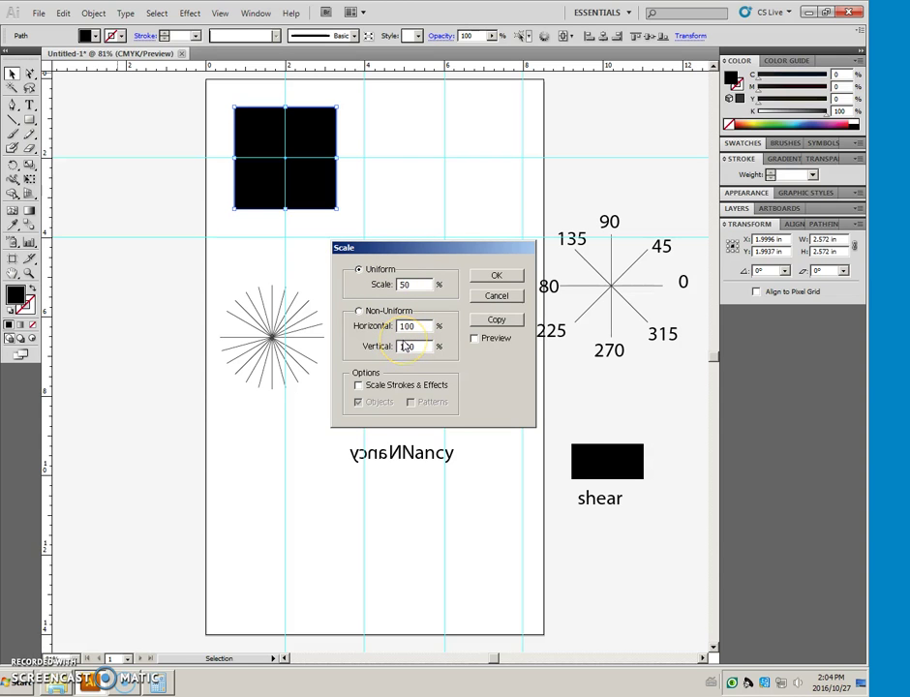
click(498, 321)
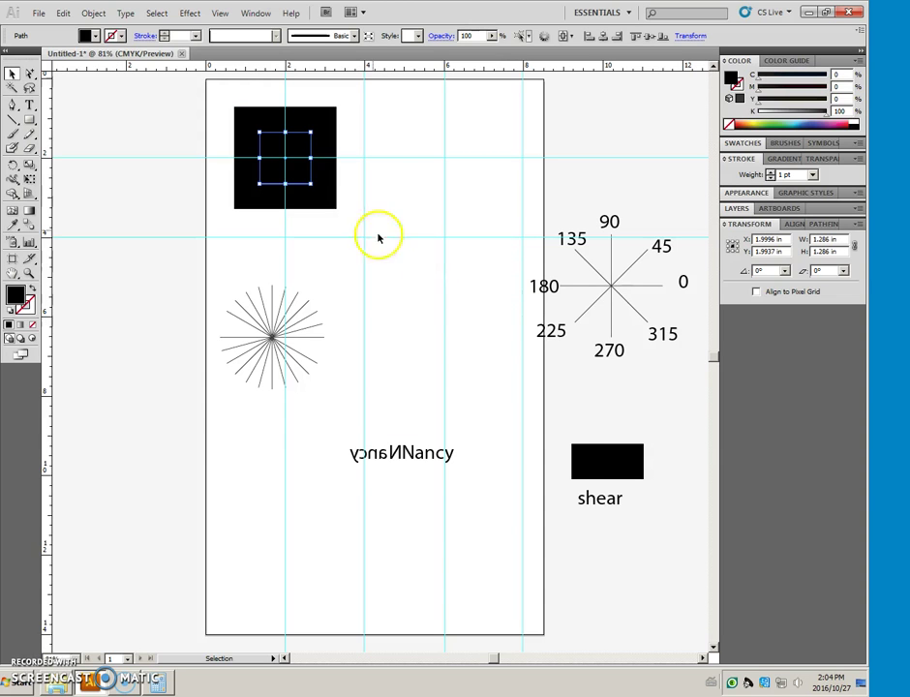
click(782, 124)
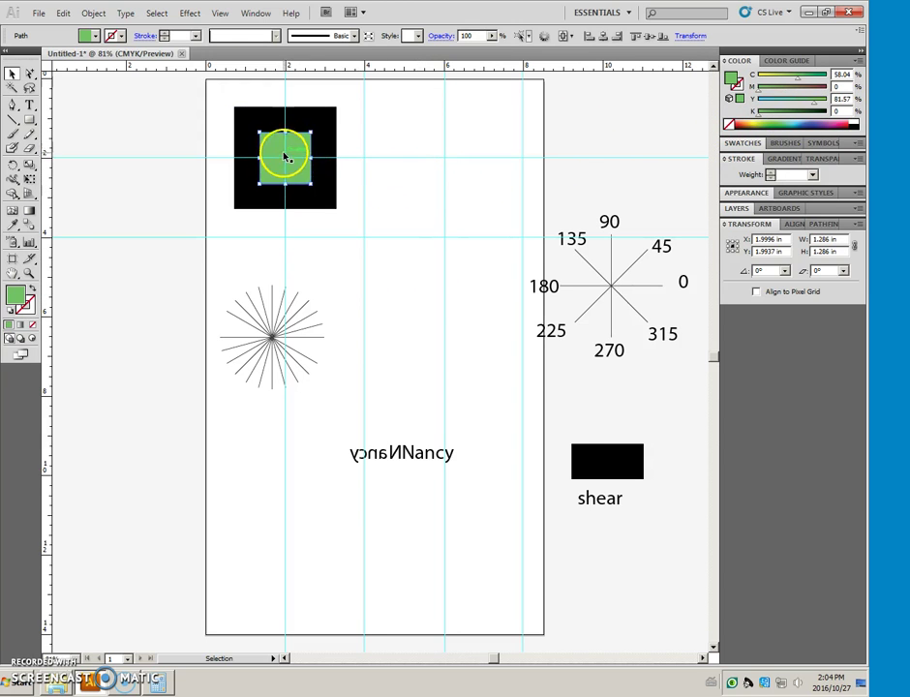
click(392, 189)
click(326, 187)
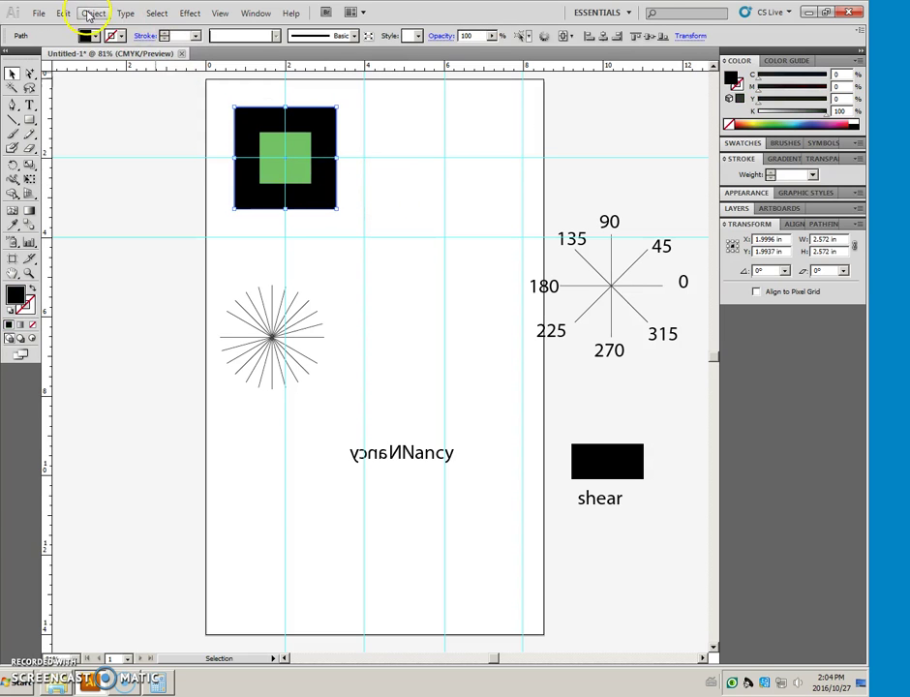
click(90, 15)
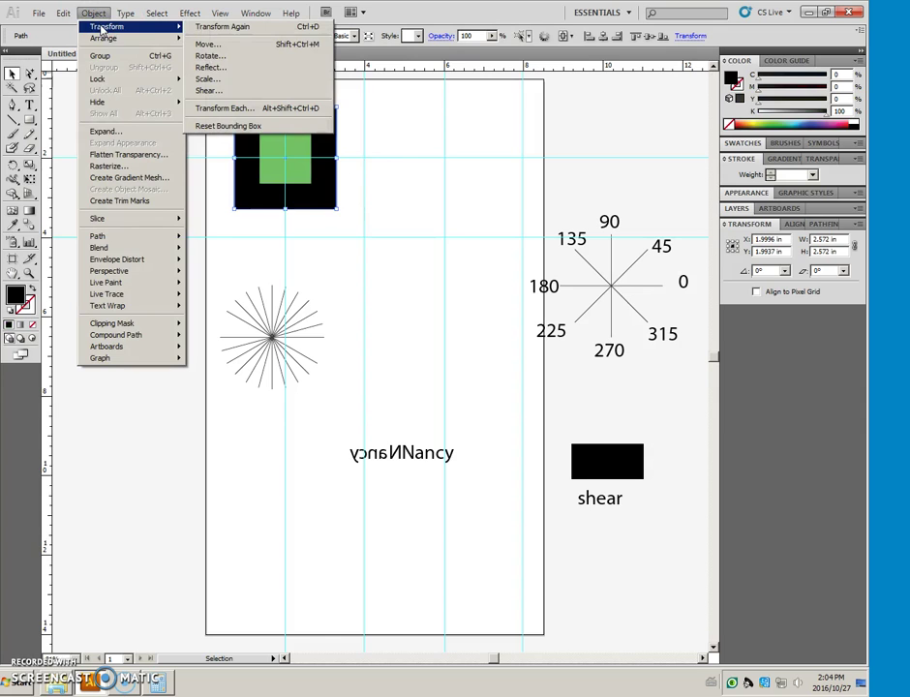
click(231, 92)
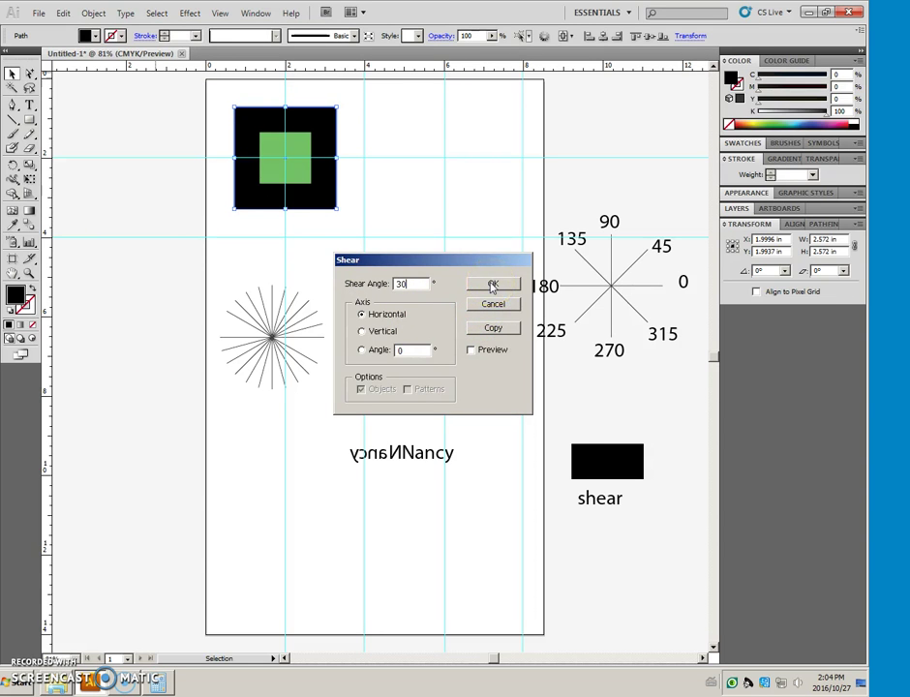
click(493, 285)
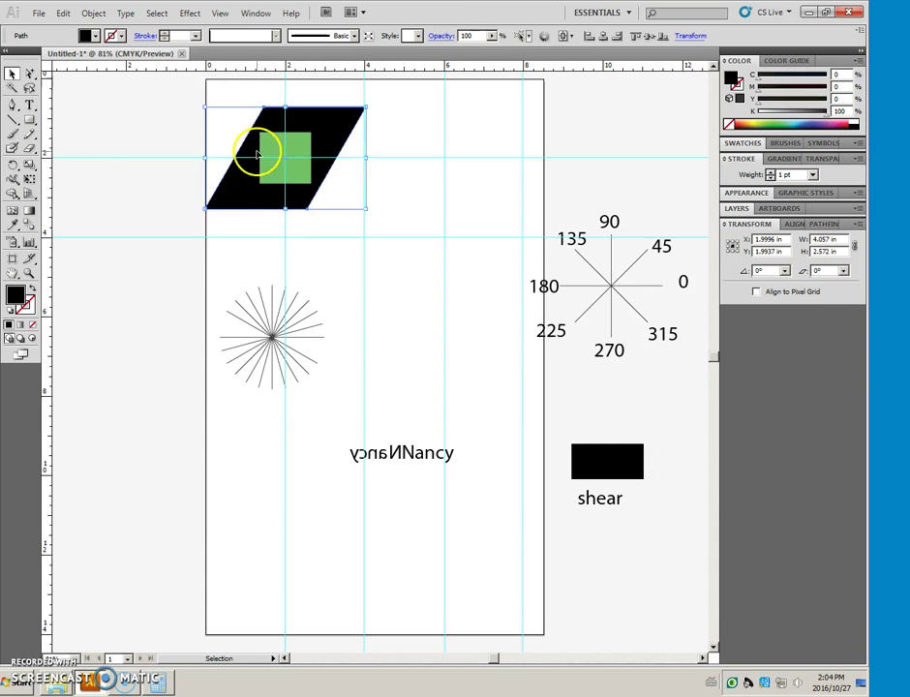
click(413, 222)
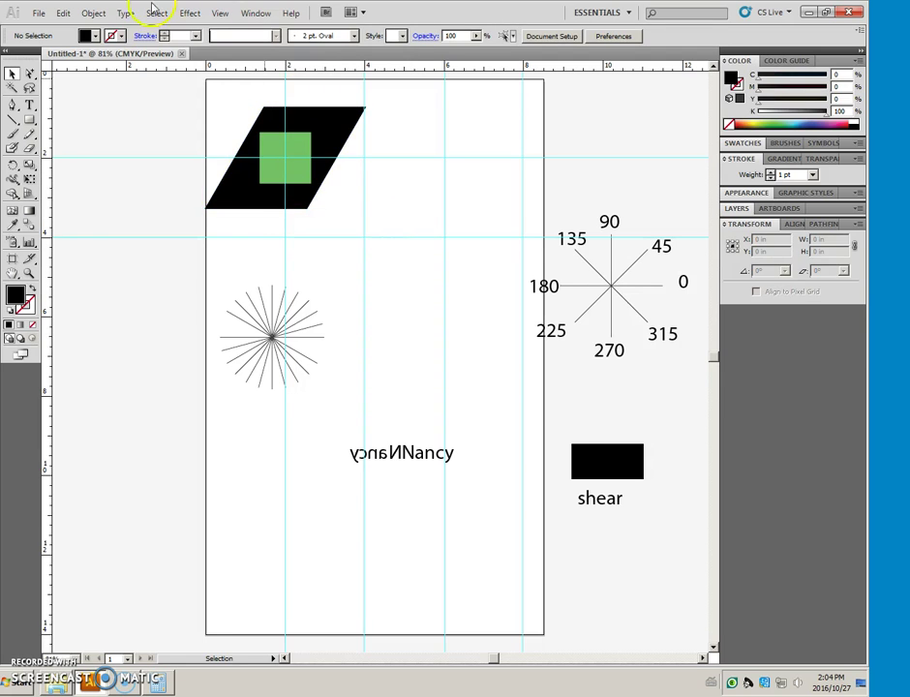
click(126, 14)
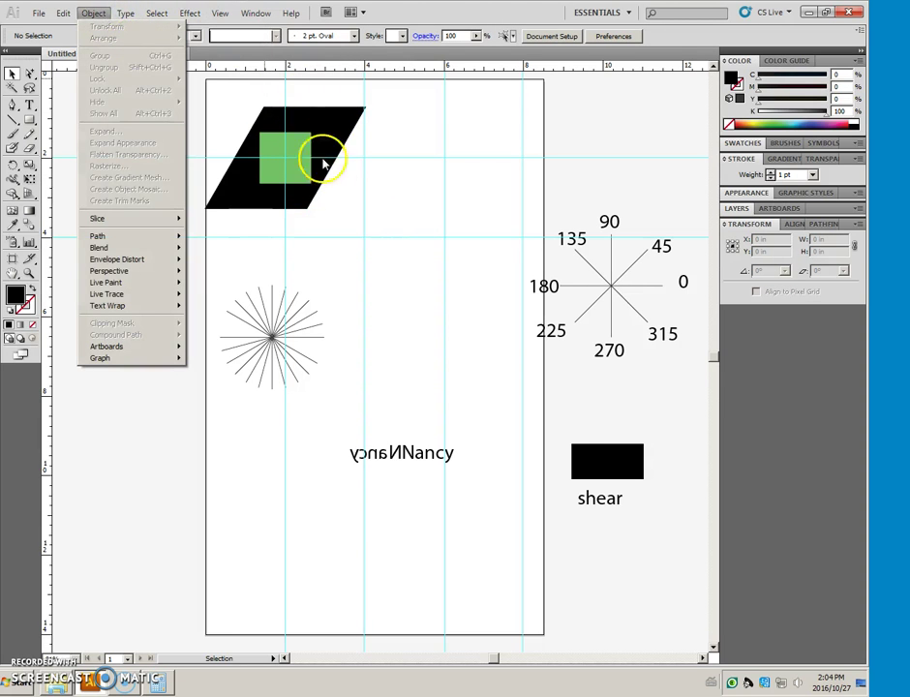
click(351, 221)
click(238, 145)
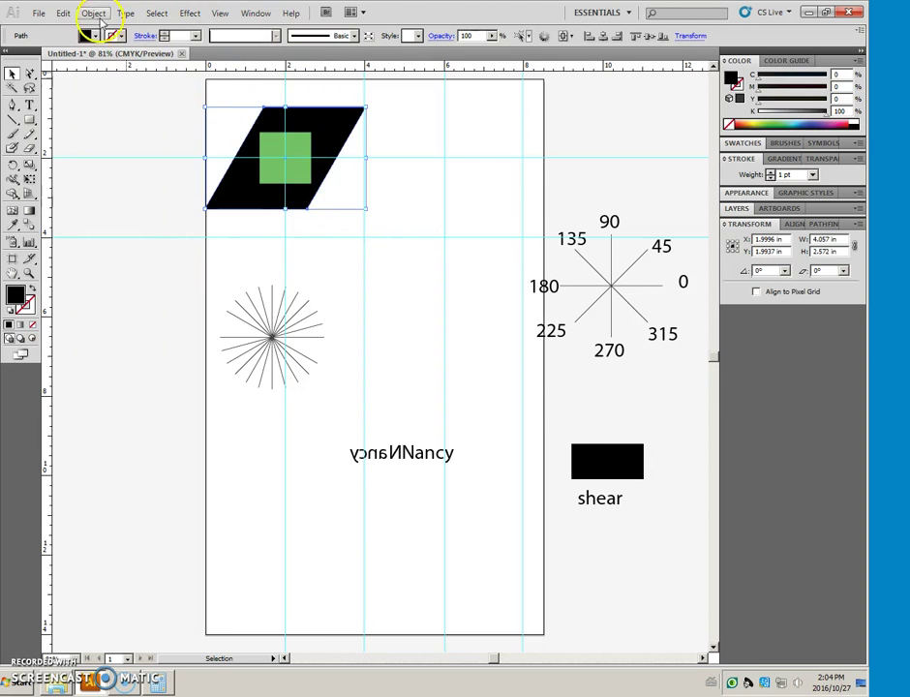
click(94, 14)
mouse_move(107, 26)
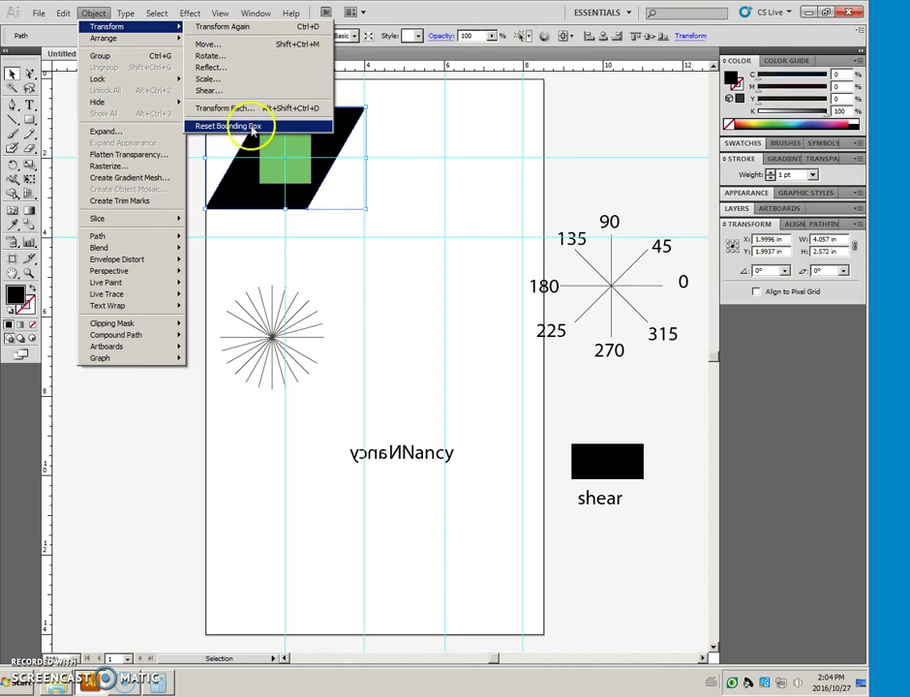
click(356, 279)
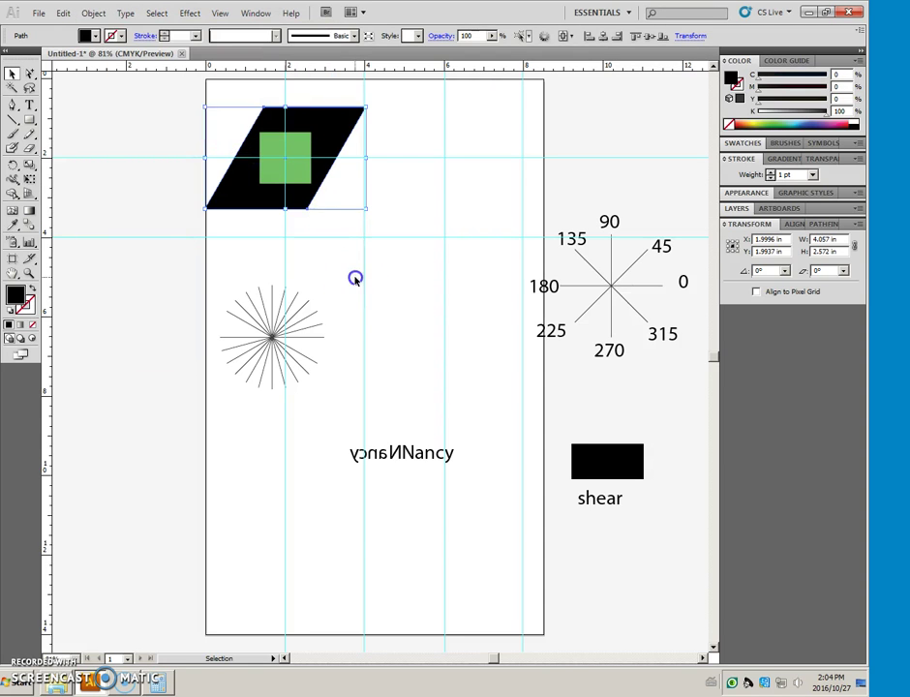
click(305, 198)
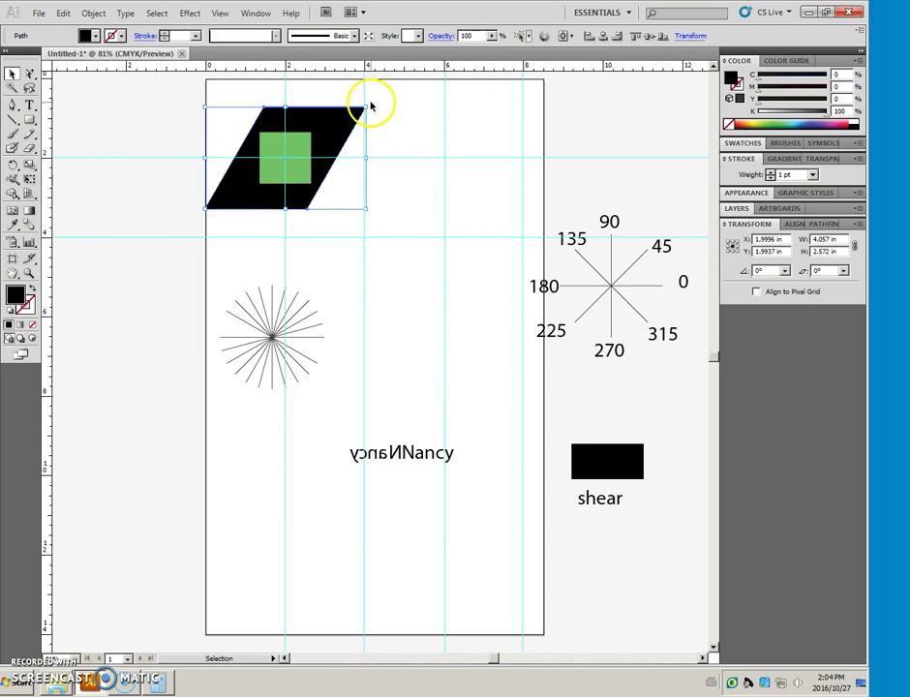
Step: Rotate the parallelogram into a diamond, reset its bounding box, then enlarge it and move it up-left
drag(369, 98, 398, 149)
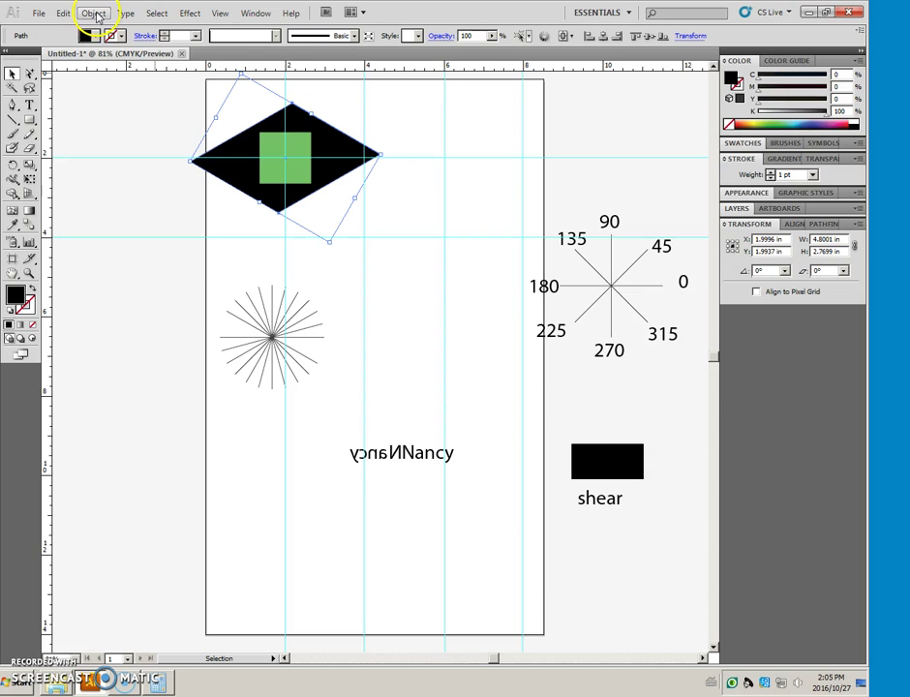
click(96, 15)
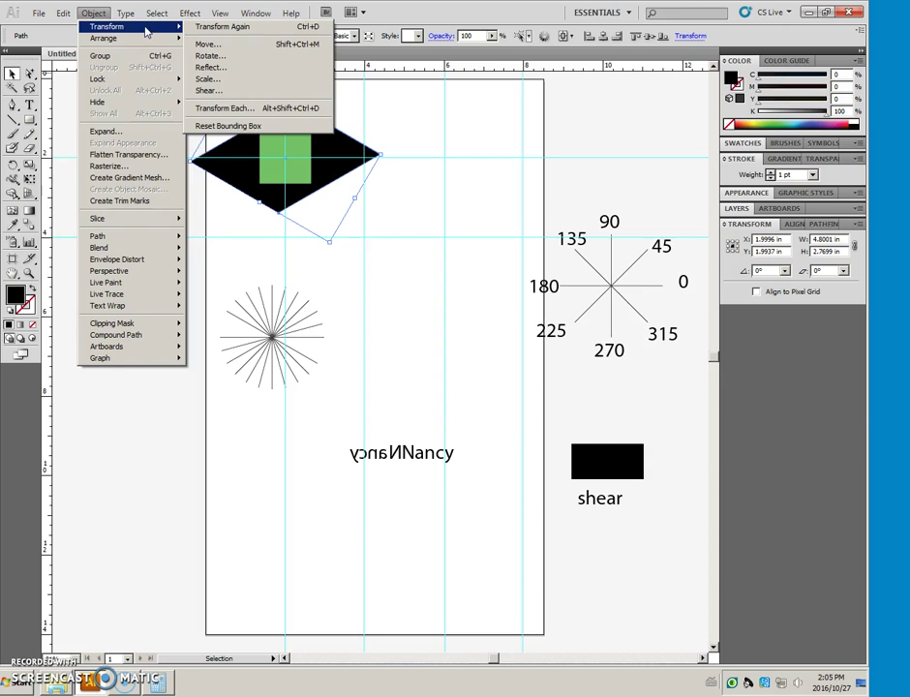
click(97, 14)
click(97, 14)
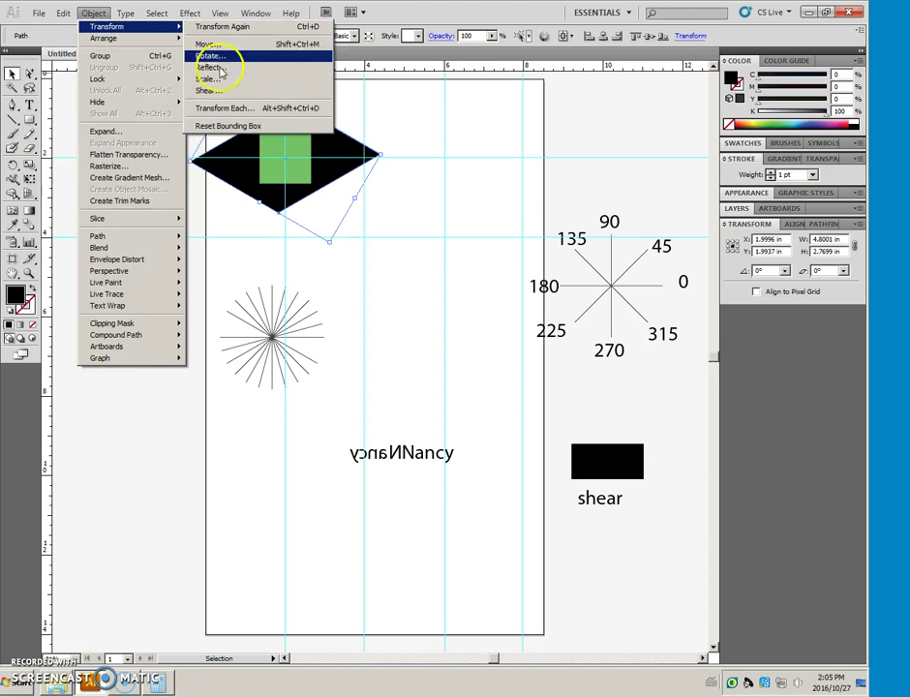
click(226, 125)
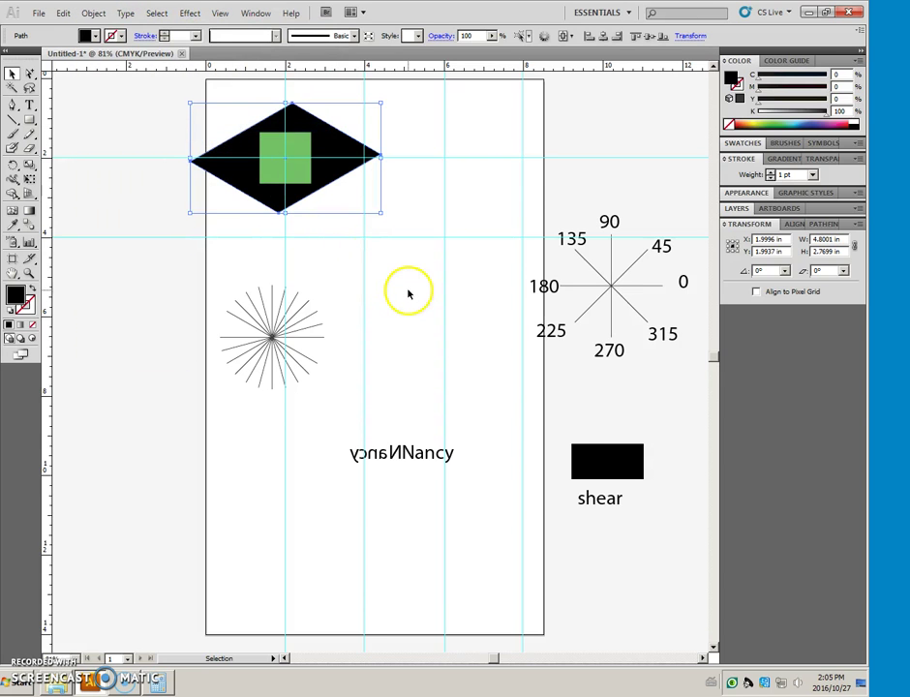
drag(380, 212, 427, 238)
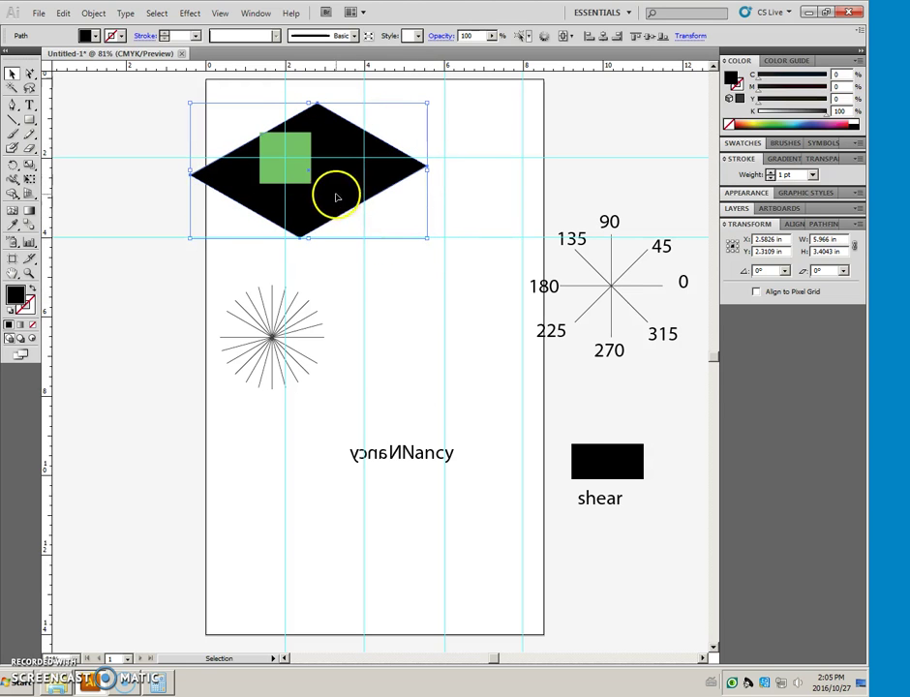
drag(337, 198, 326, 179)
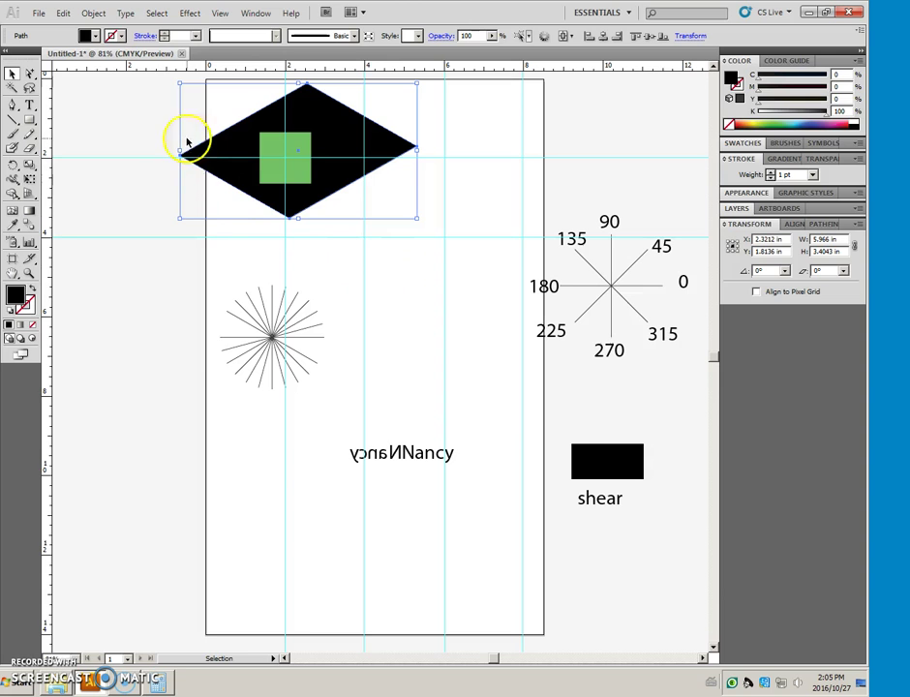
drag(146, 105, 427, 467)
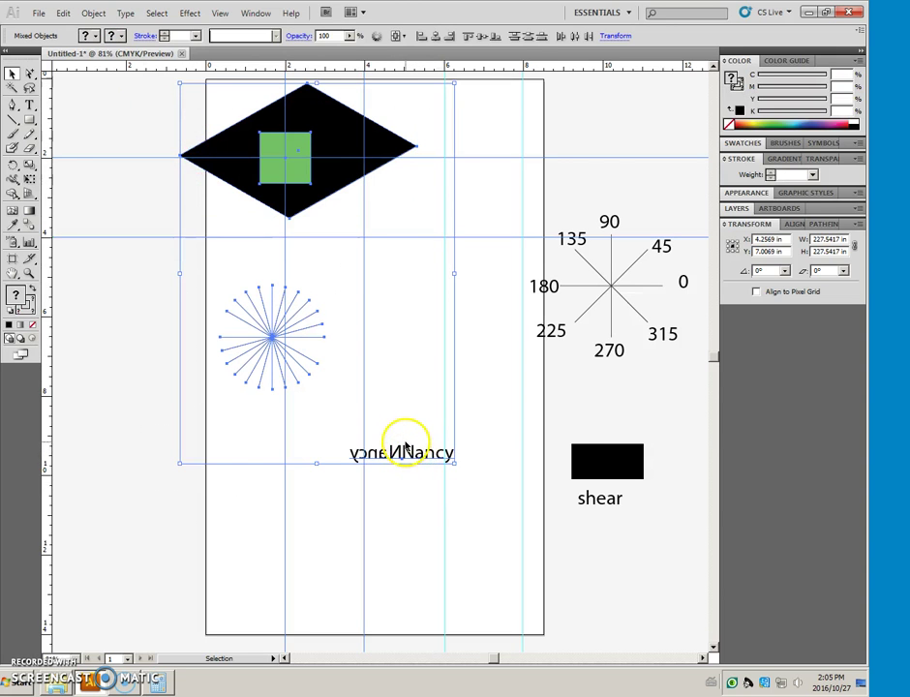
Step: Delete the diamond, starburst and mirrored text, and move the angle diagram and black rectangle right
key(Delete)
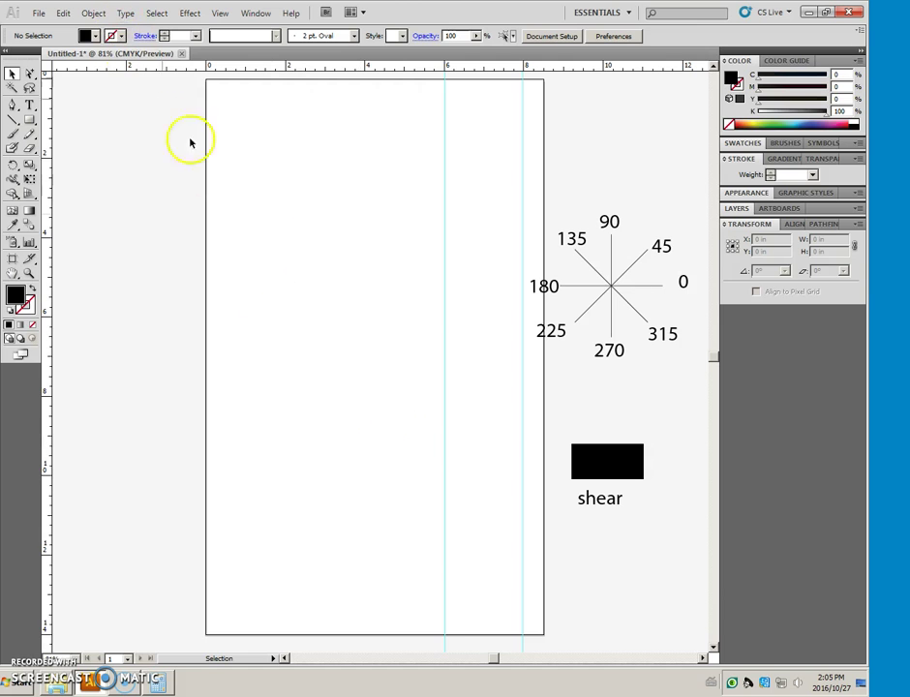
drag(474, 192, 687, 368)
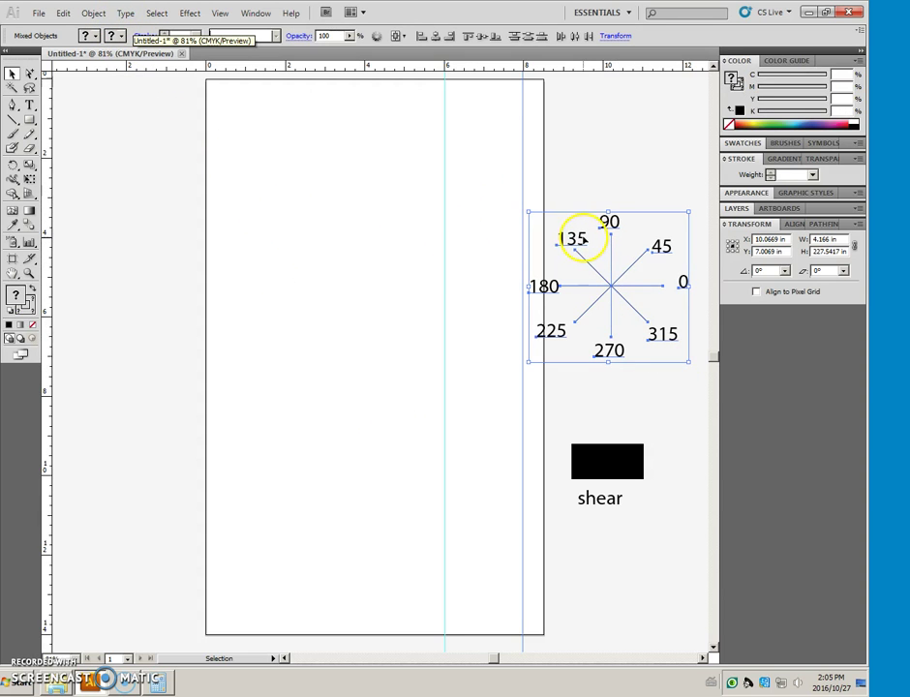
drag(579, 242, 632, 242)
drag(612, 460, 661, 441)
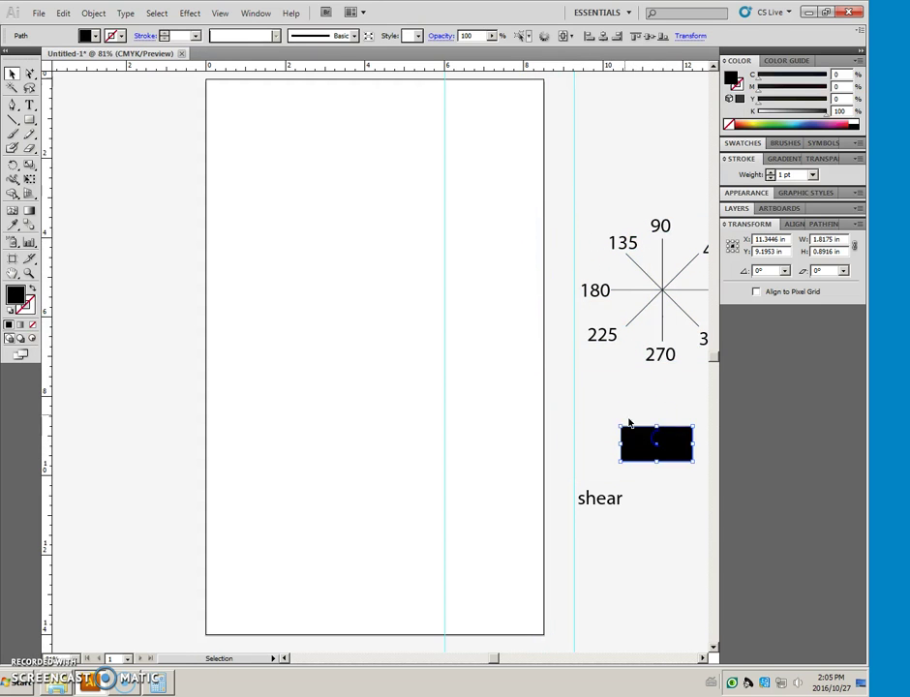
click(157, 119)
Step: Draw a yellow-filled star about 1.50 × 1.55 in near the page top and select it
click(29, 119)
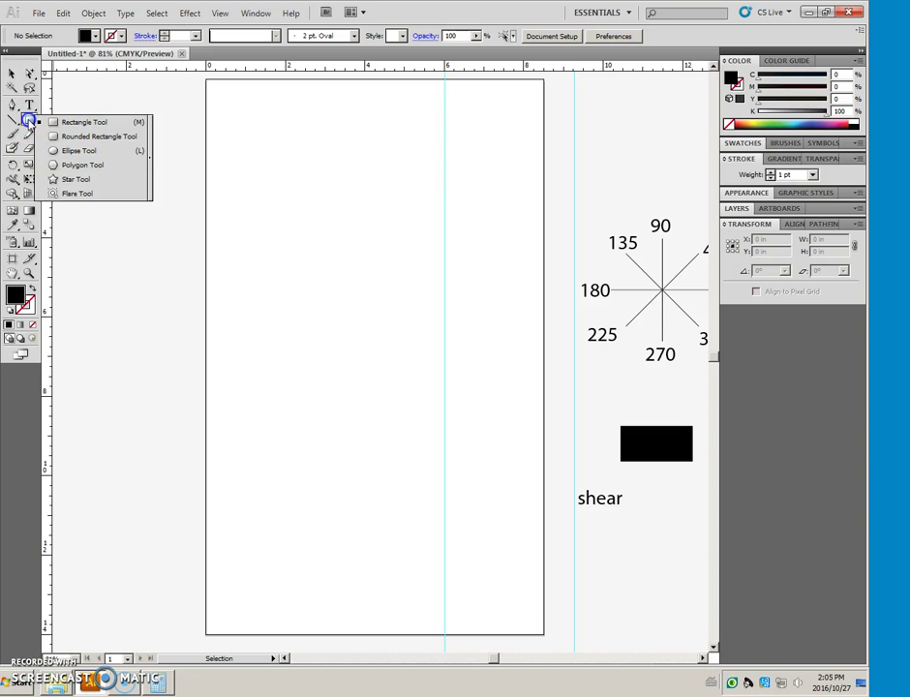
click(55, 180)
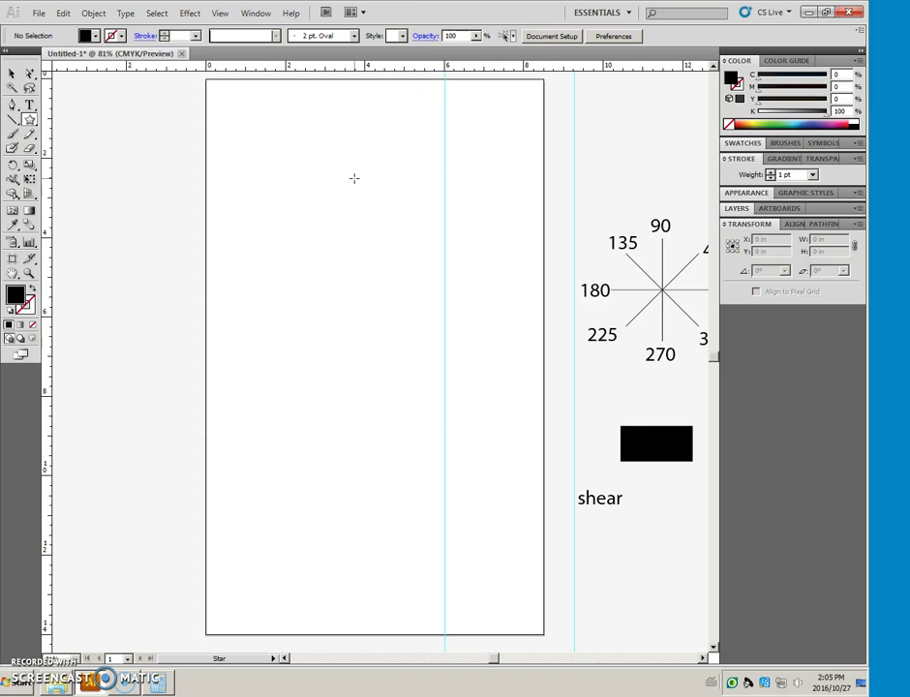
drag(354, 178, 366, 186)
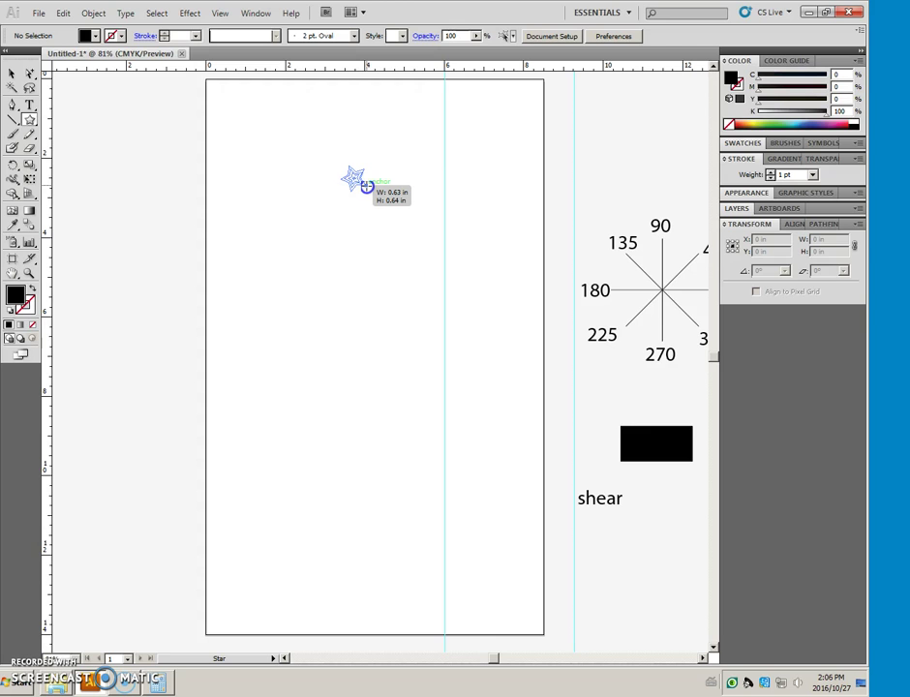
drag(366, 186, 382, 197)
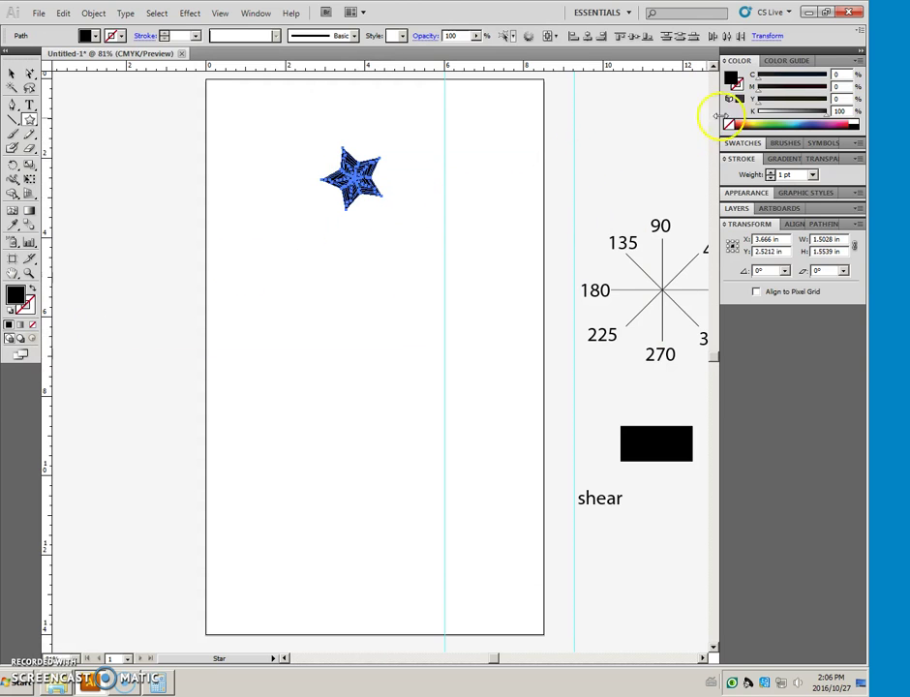
click(754, 122)
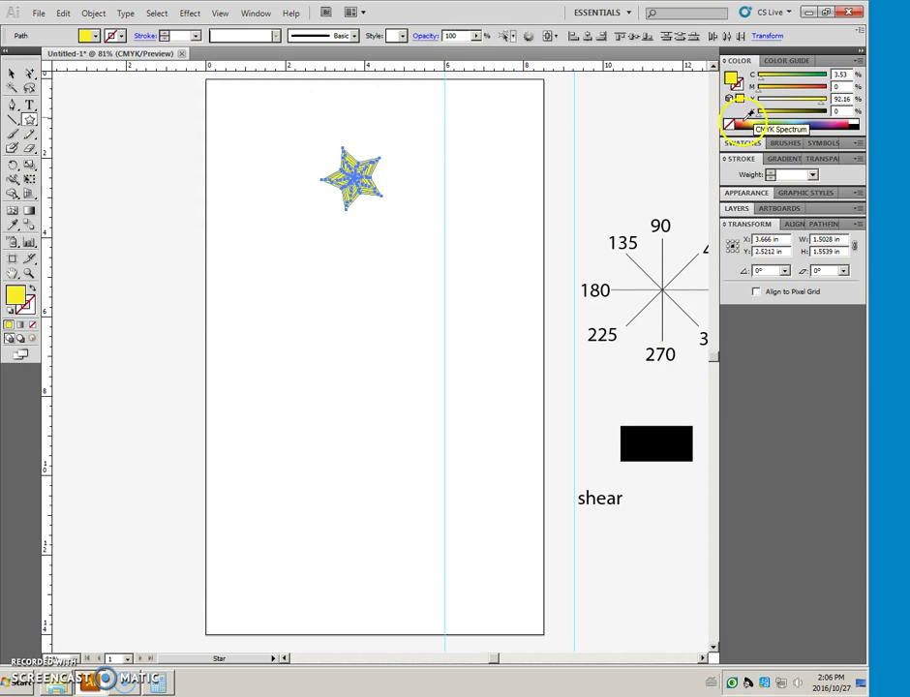
click(11, 75)
click(10, 74)
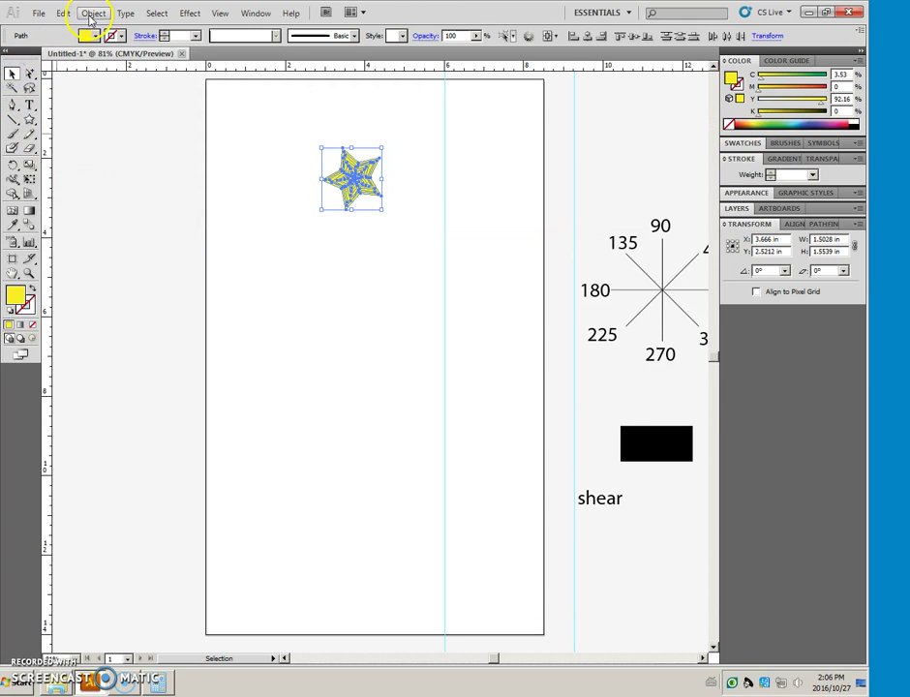
Step: Preview a Transform Each random scatter (8 in horizontal, 4 in vertical), cancel it, and delete the star
click(91, 14)
mouse_move(109, 26)
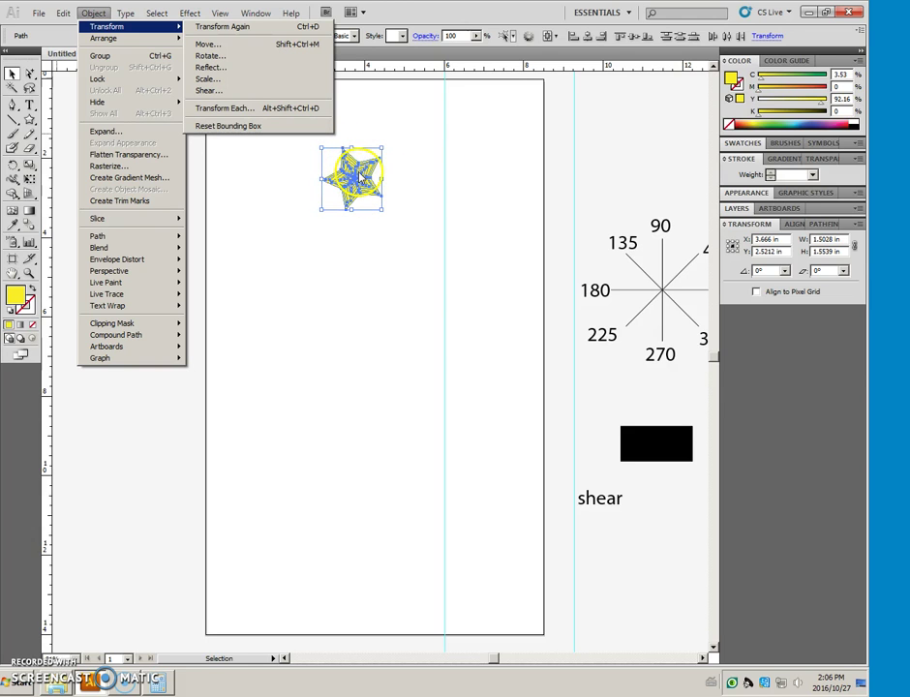
click(230, 108)
mouse_move(379, 234)
mouse_down()
mouse_move(332, 284)
mouse_move(223, 342)
mouse_up()
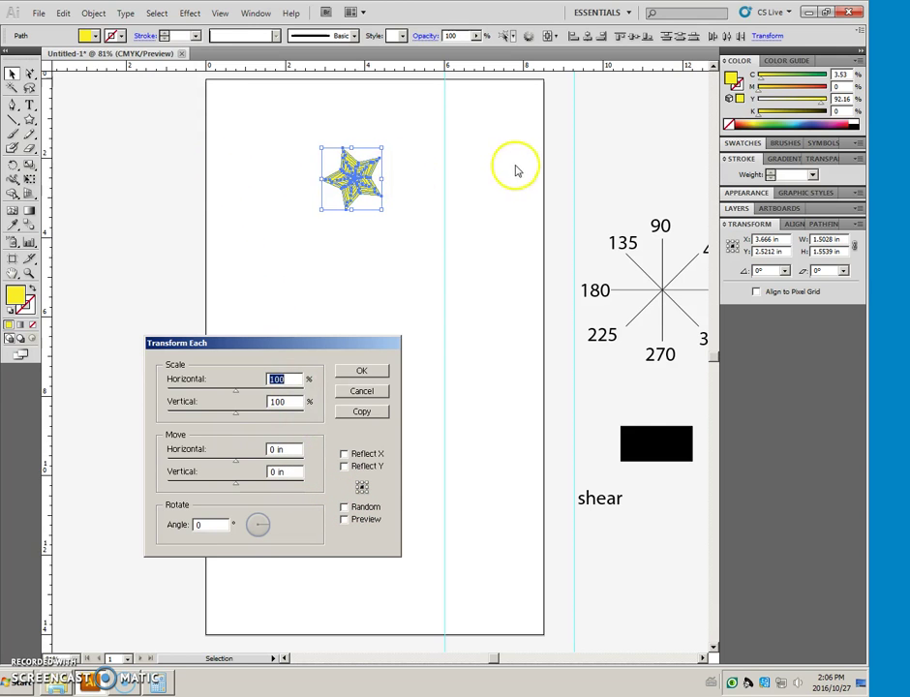
click(279, 451)
text(8)
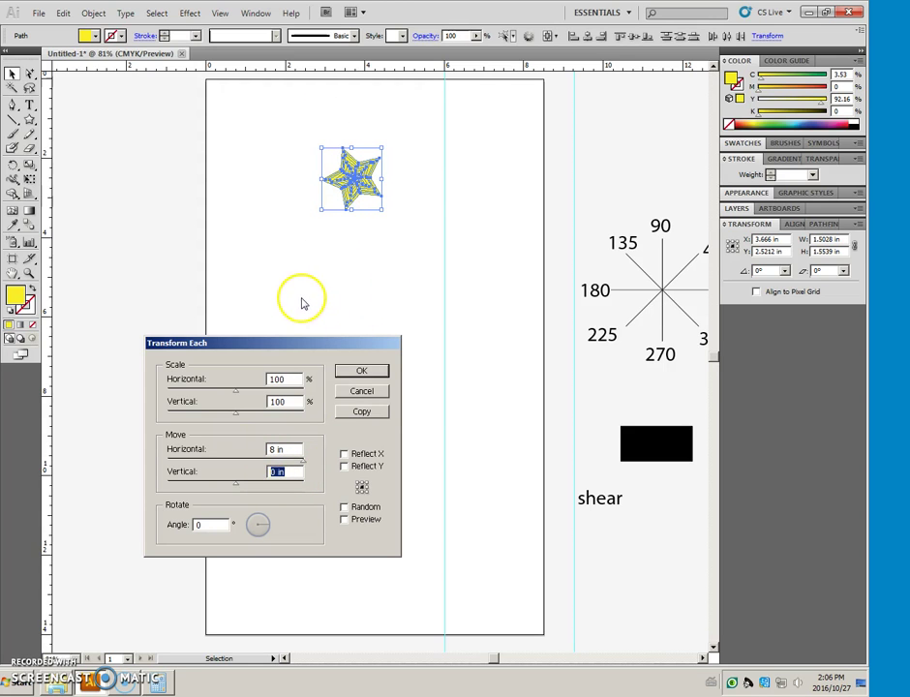
text(4)
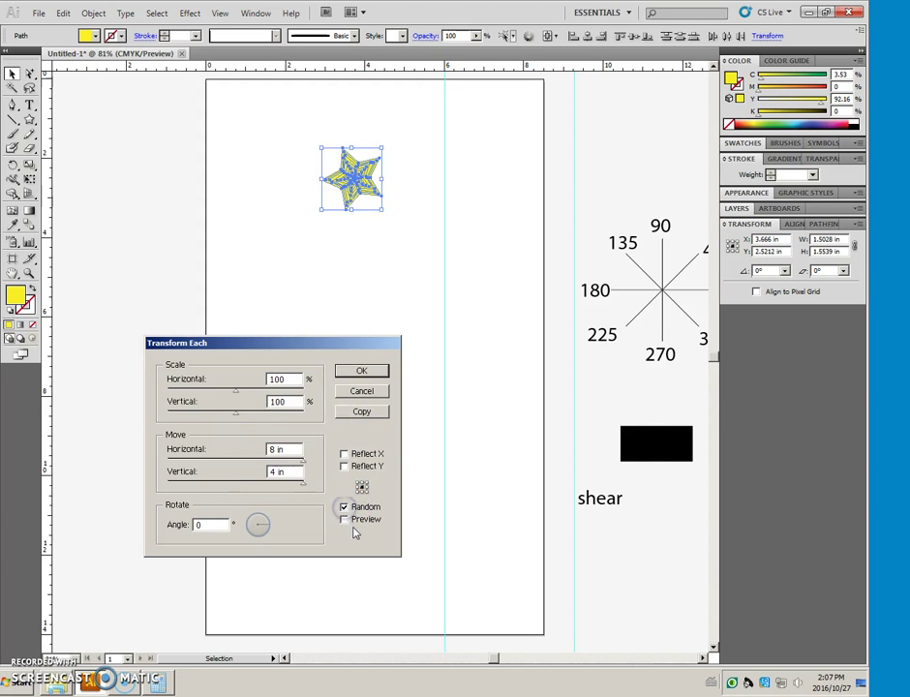
click(345, 521)
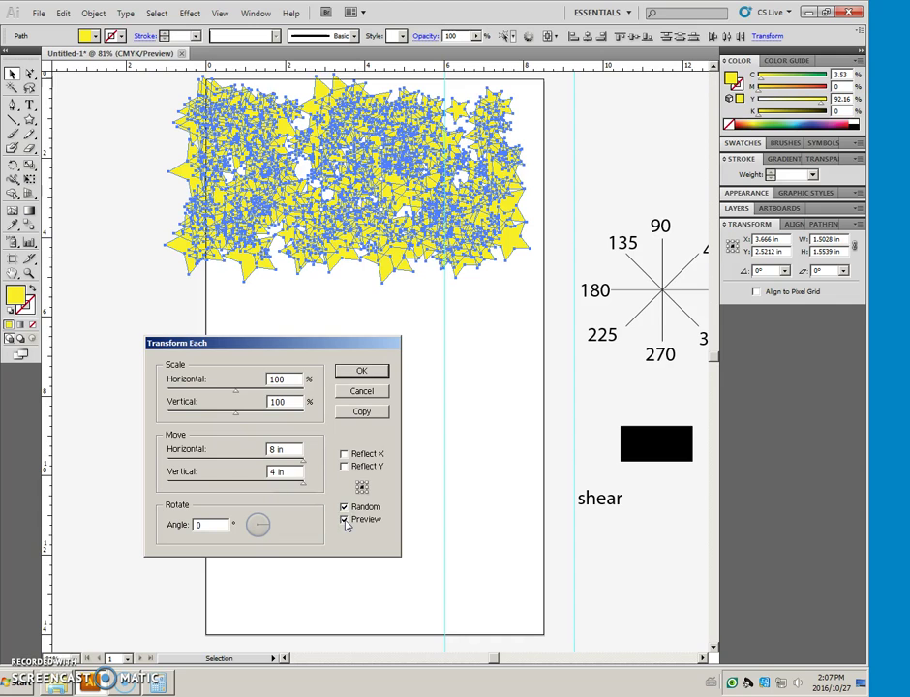
click(466, 343)
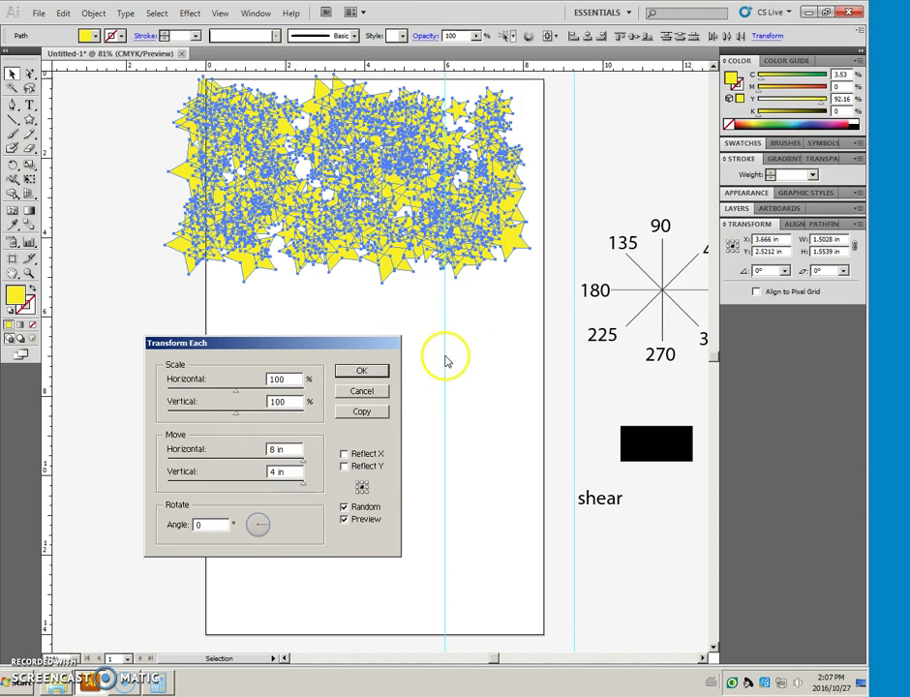
click(368, 391)
key(Delete)
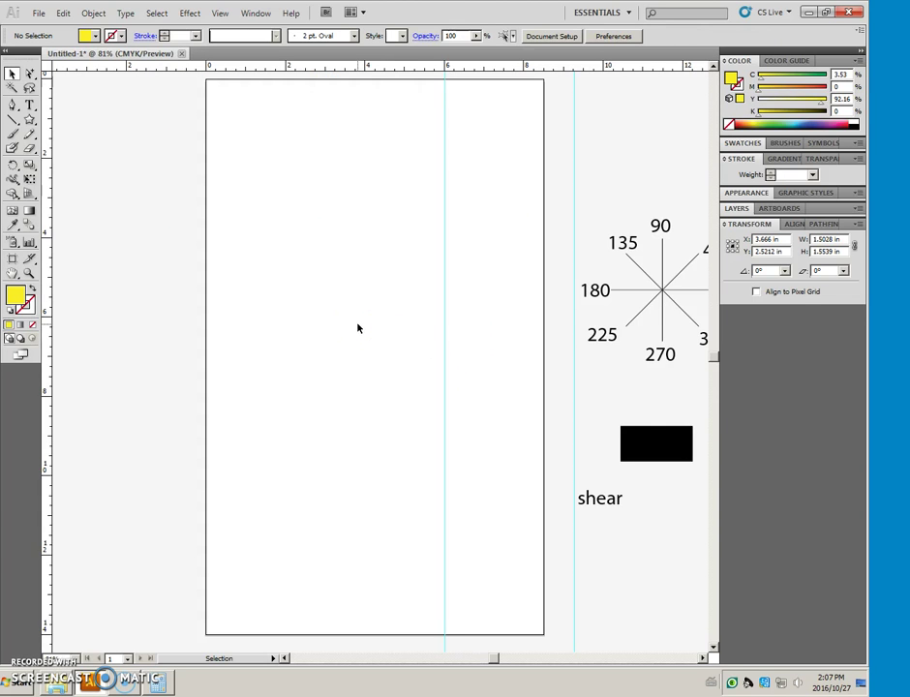
Step: Draw a new small star near the page top and select it
click(30, 119)
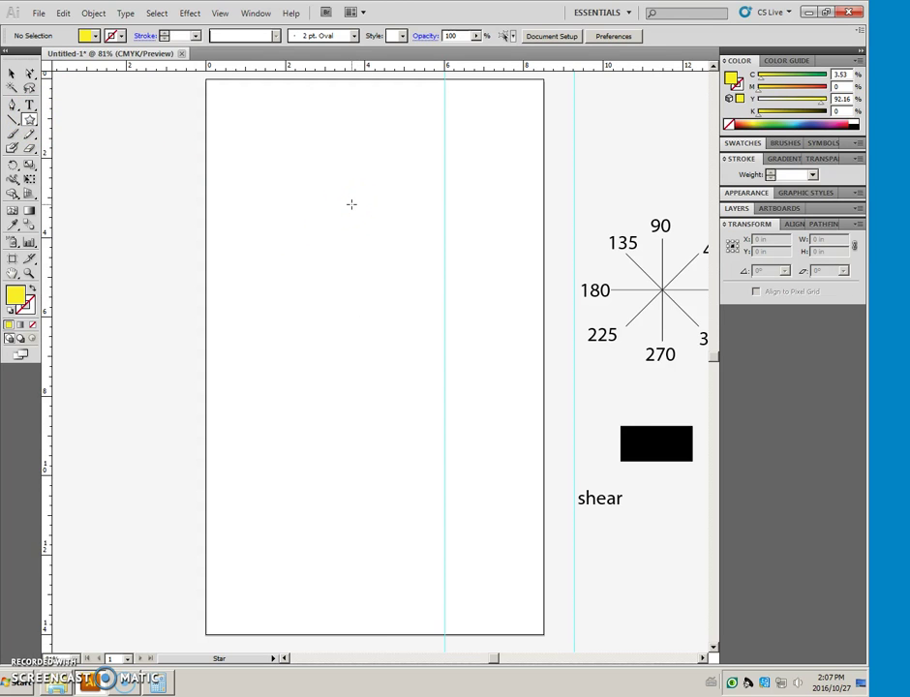
drag(352, 204, 335, 203)
click(11, 74)
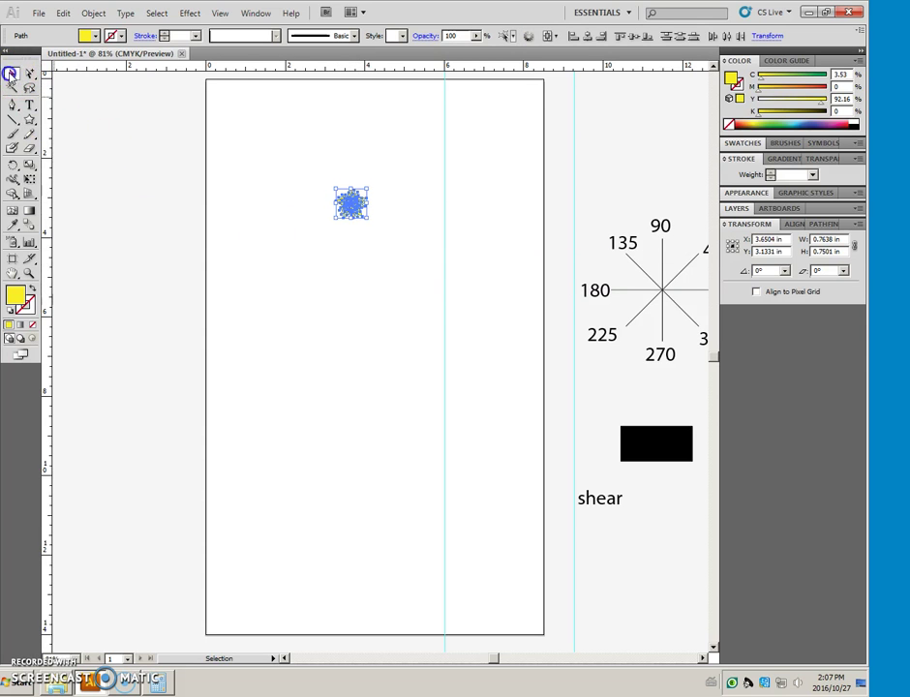
Step: Scatter star copies randomly with Transform Each, moving up to 8 in horizontally and 4 in vertically
click(94, 12)
mouse_move(106, 26)
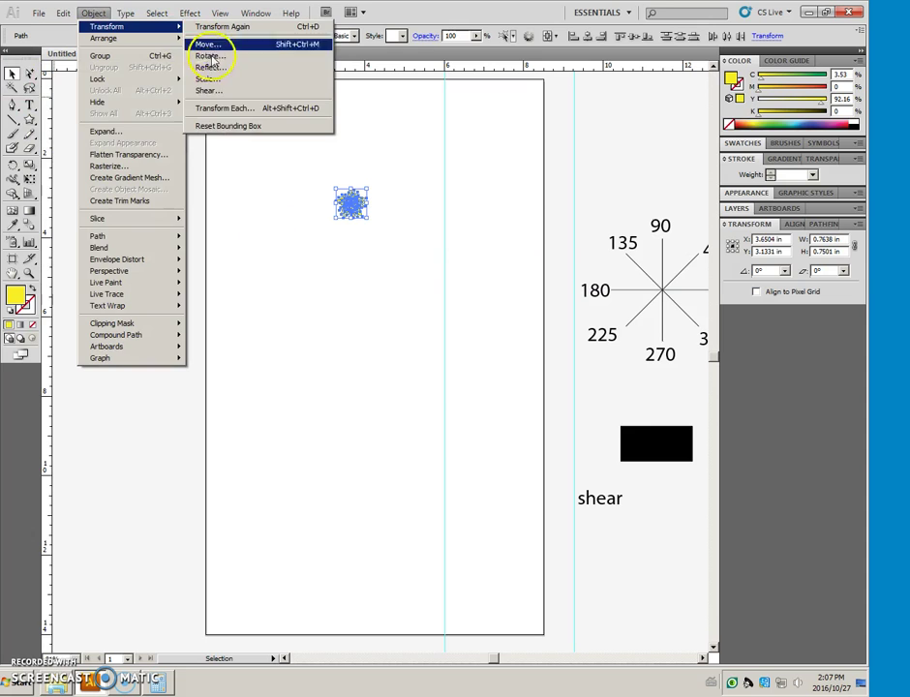
click(225, 110)
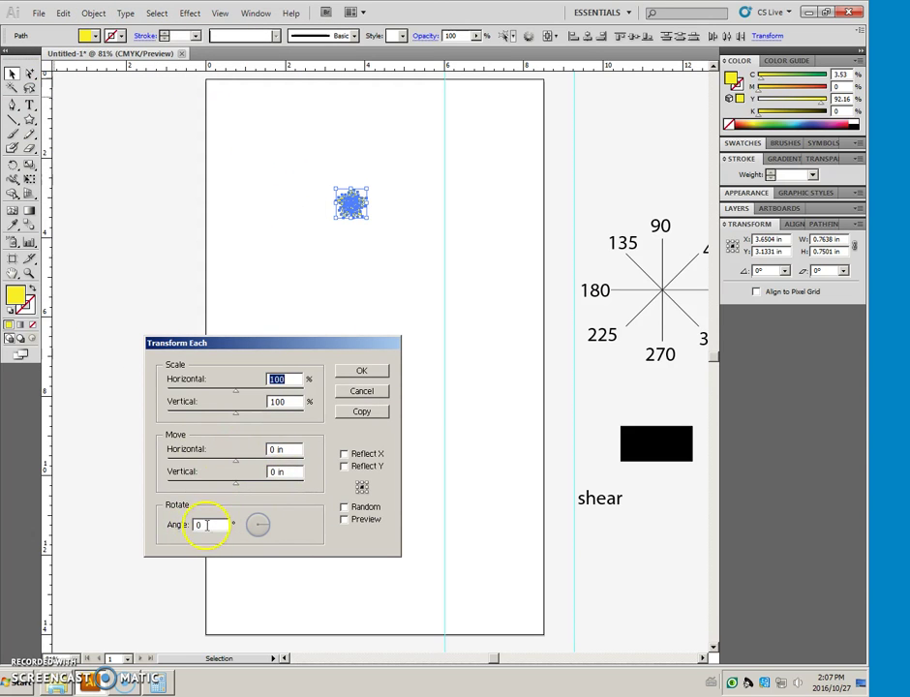
drag(289, 452, 257, 452)
text(8)
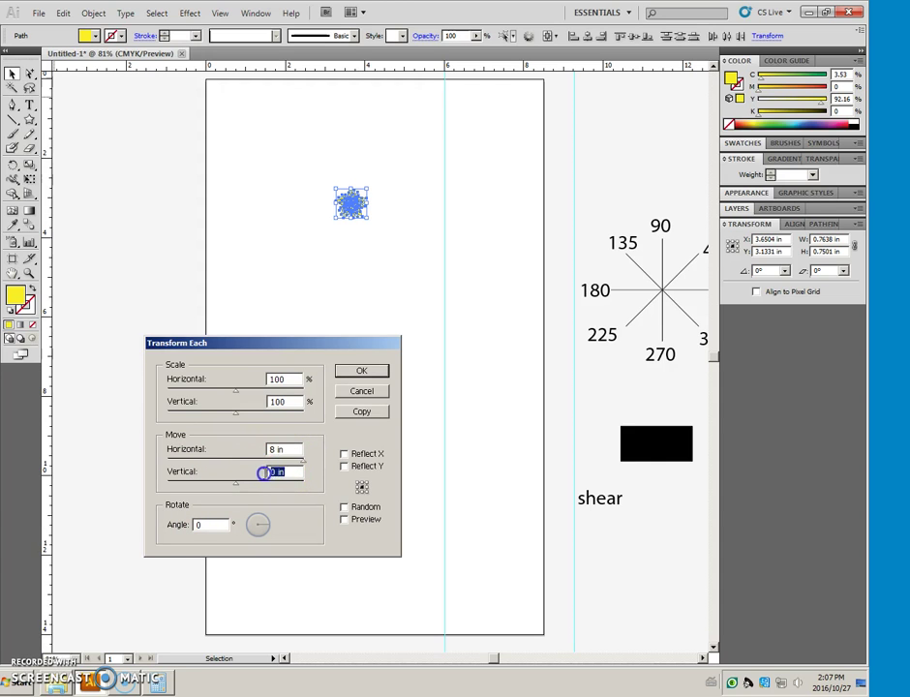
text(4)
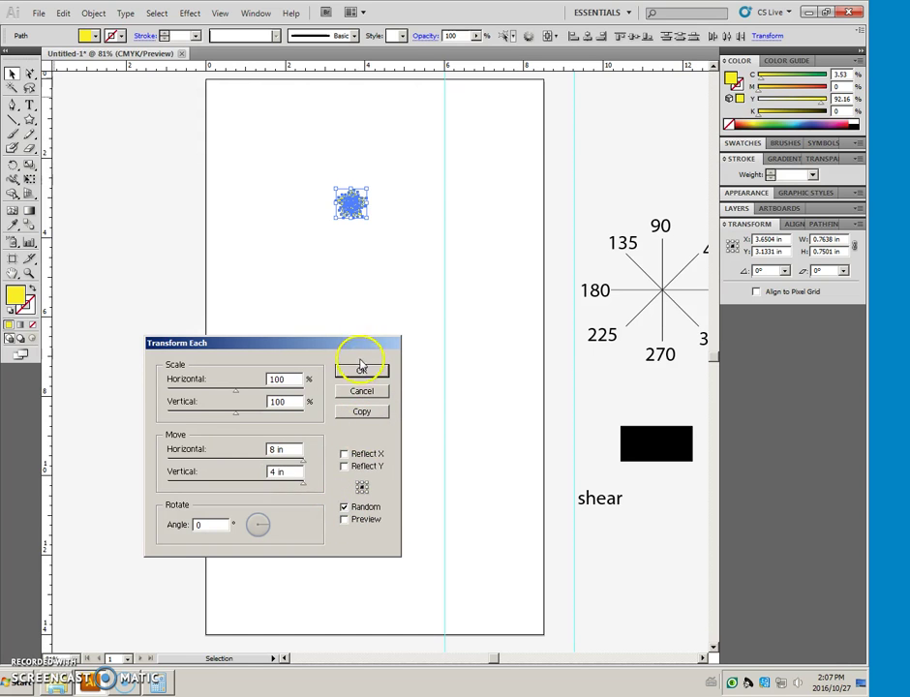
click(360, 367)
click(368, 403)
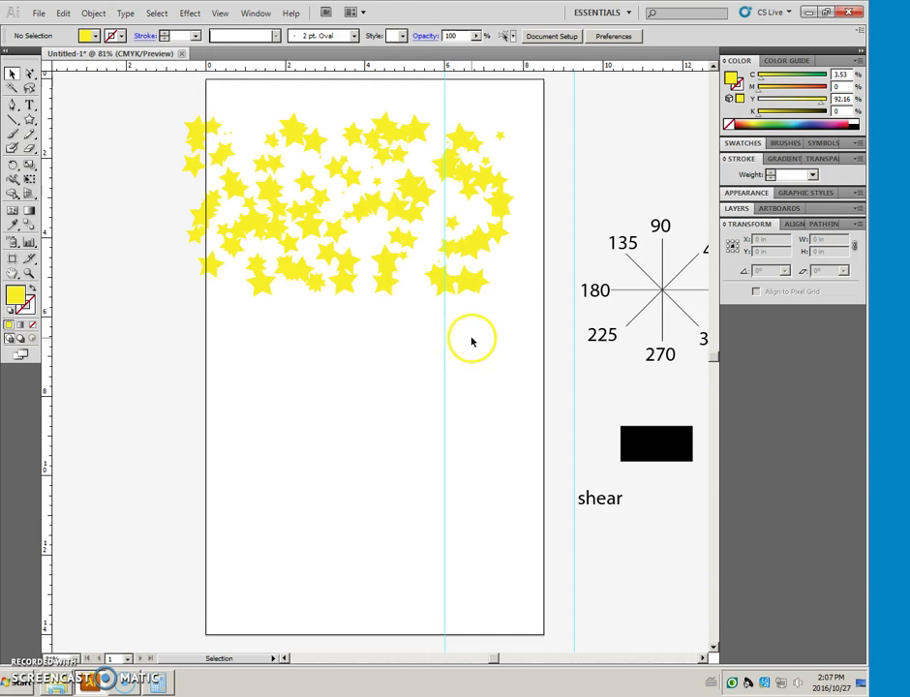
drag(159, 108, 516, 310)
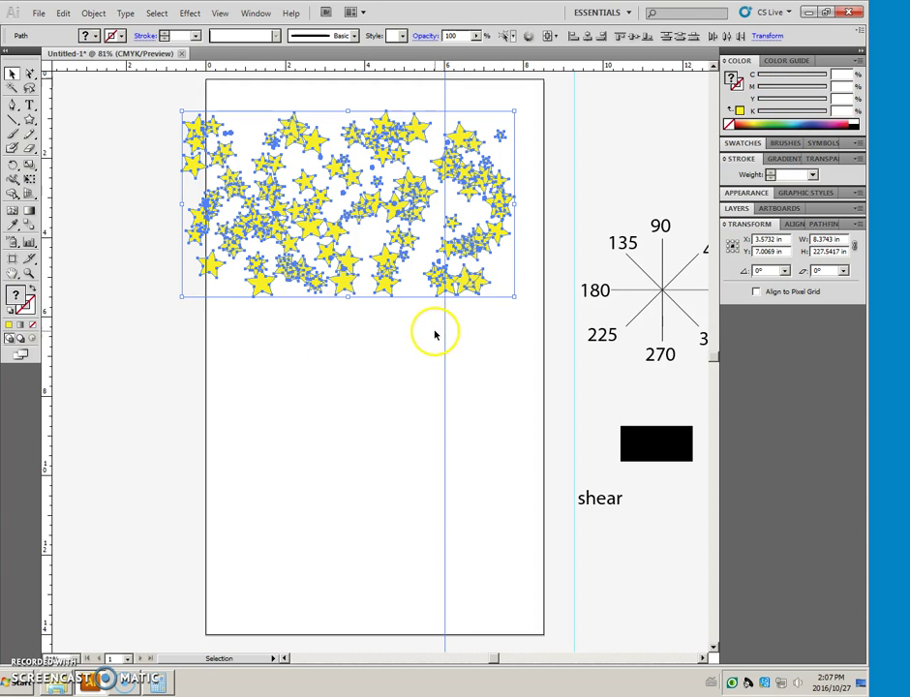
click(361, 359)
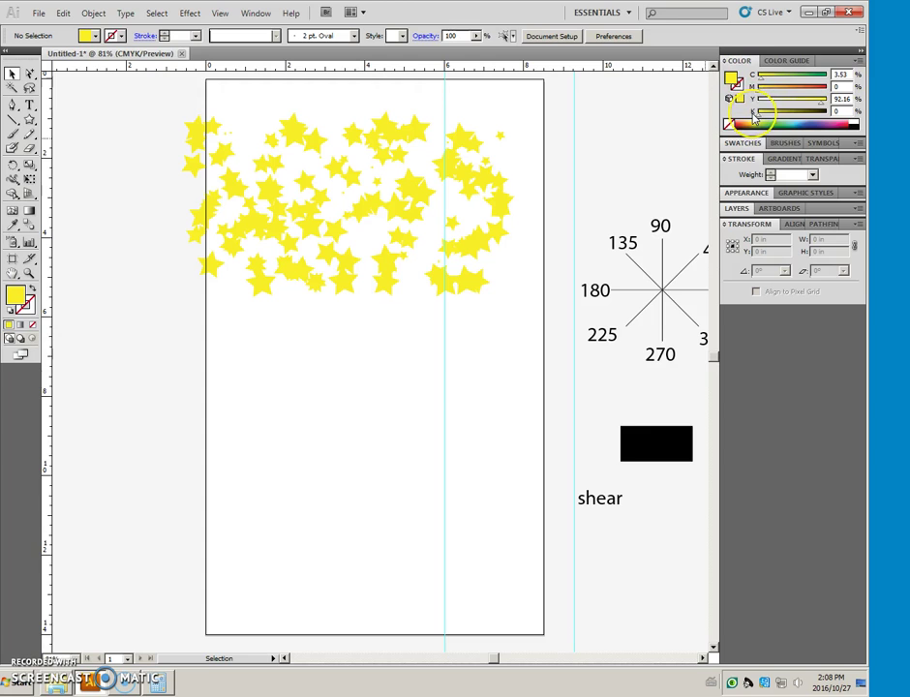
click(767, 116)
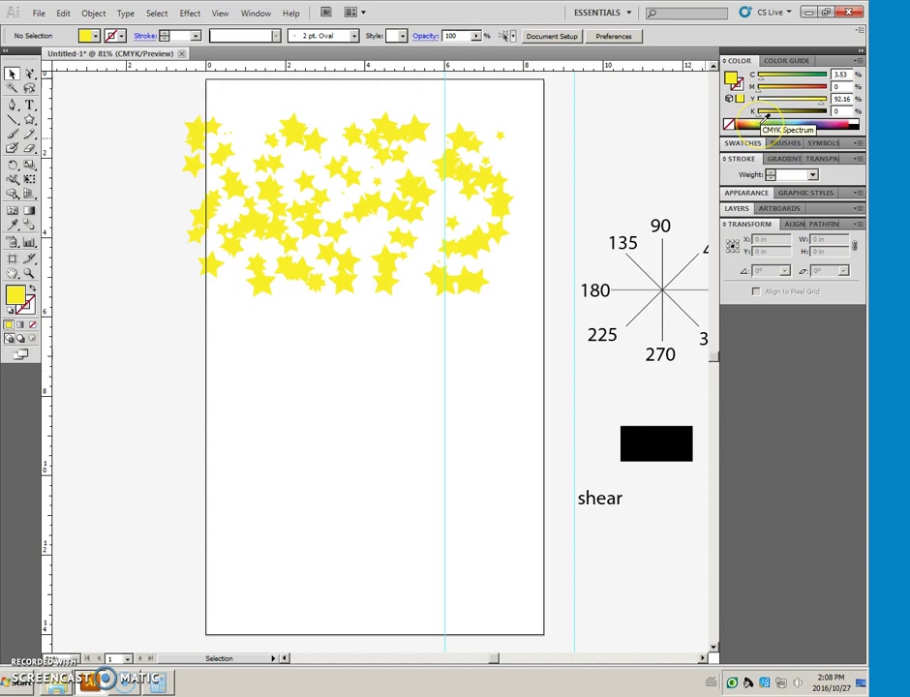
shift+click(762, 127)
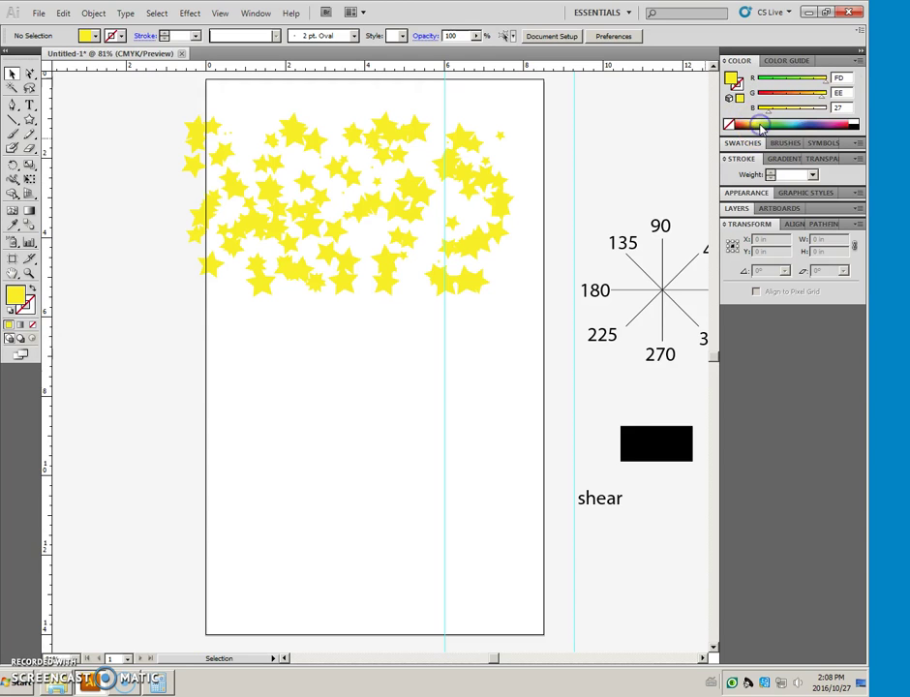
shift+click(761, 126)
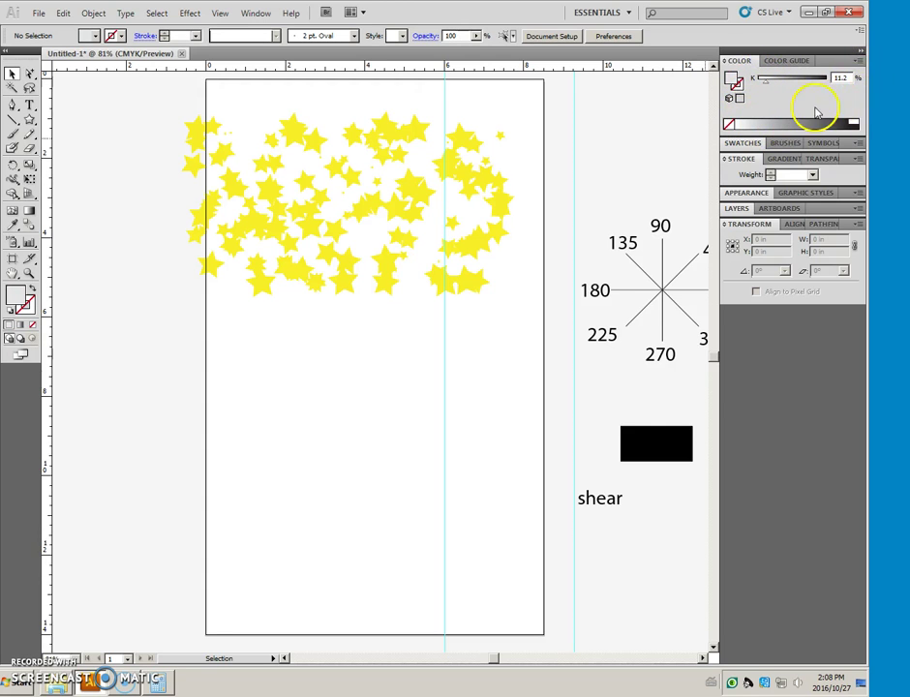
click(857, 62)
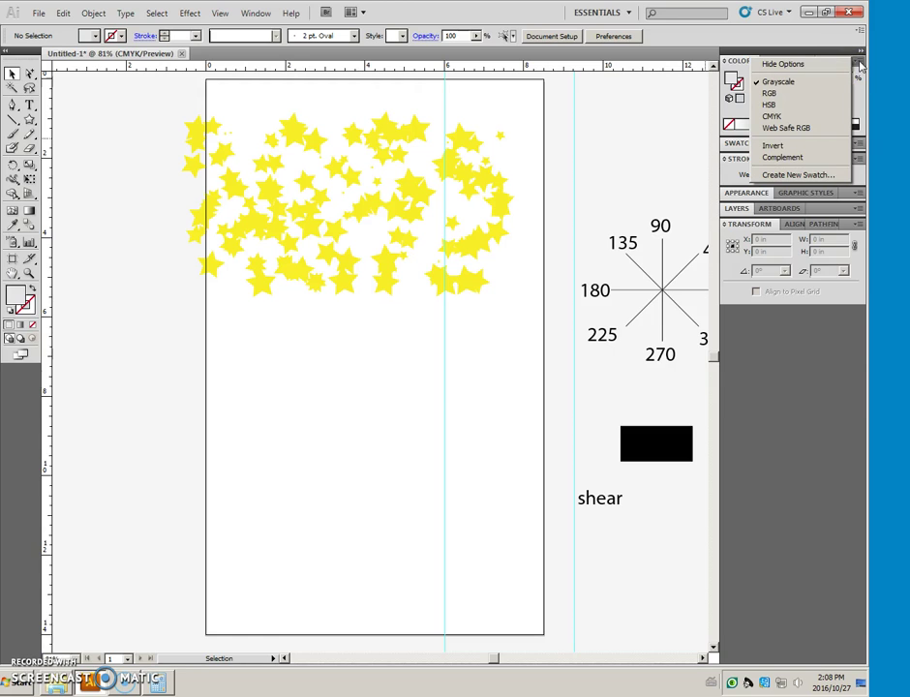
click(783, 116)
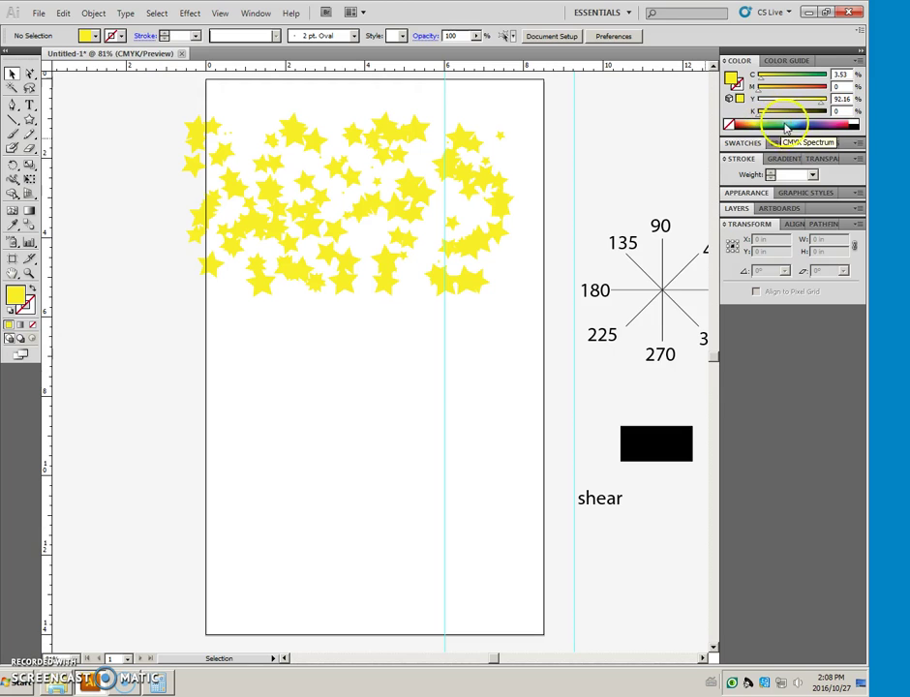
shift+click(783, 127)
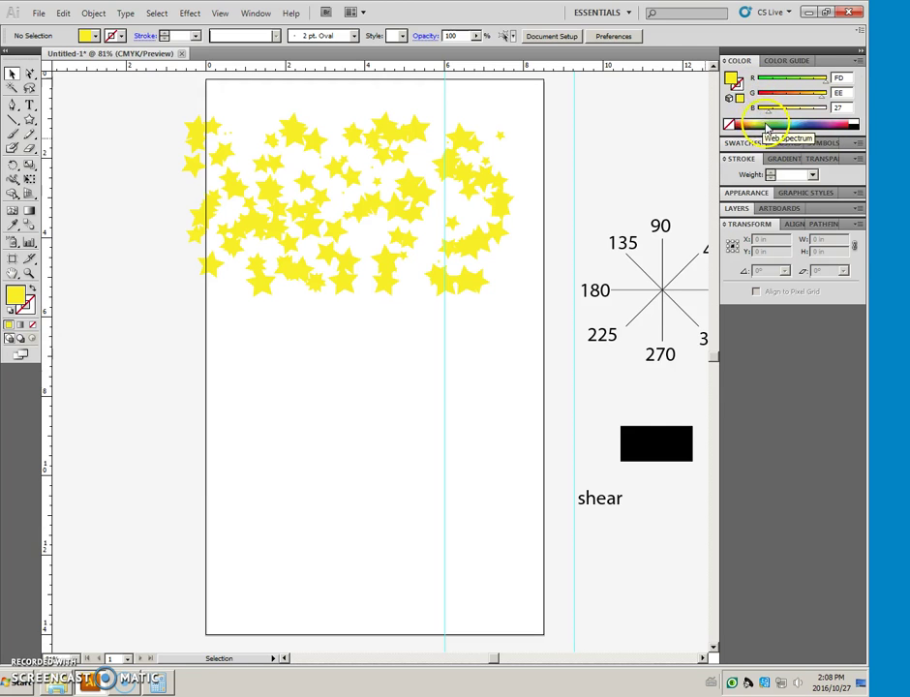
shift+click(770, 127)
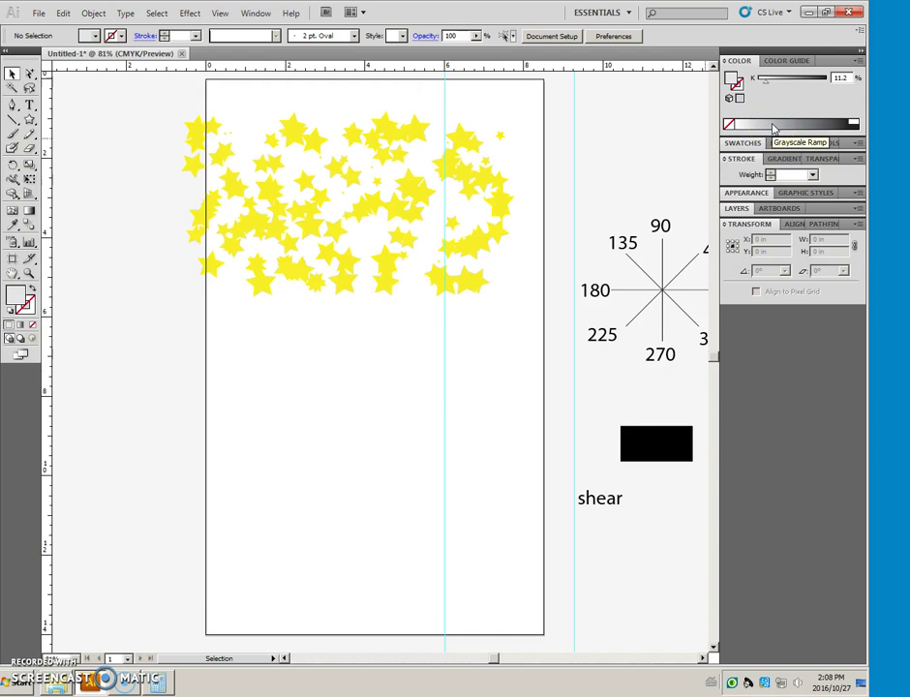
shift+click(773, 127)
shift+click(773, 127)
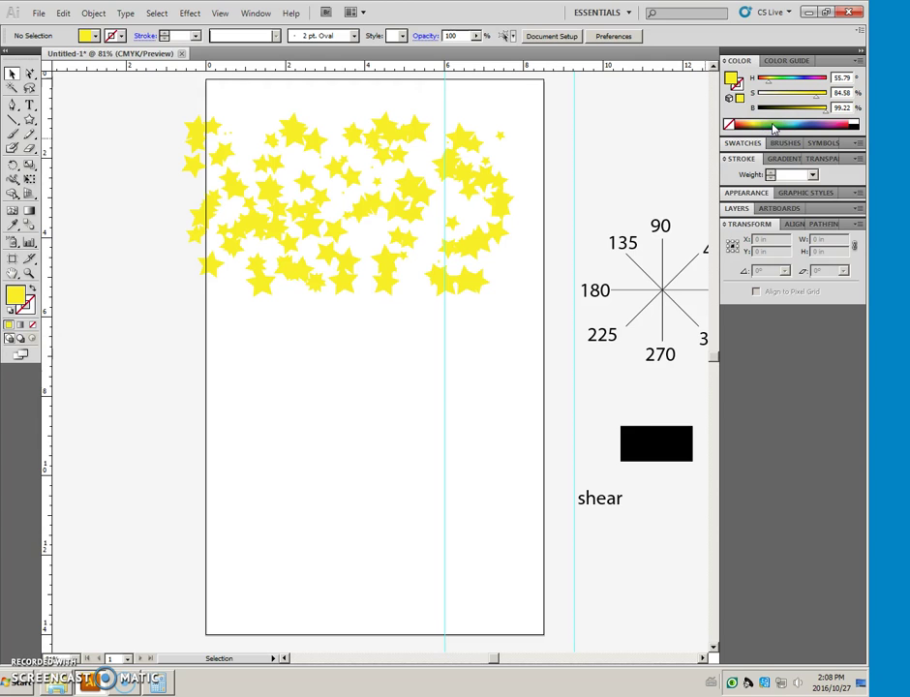
shift+click(773, 126)
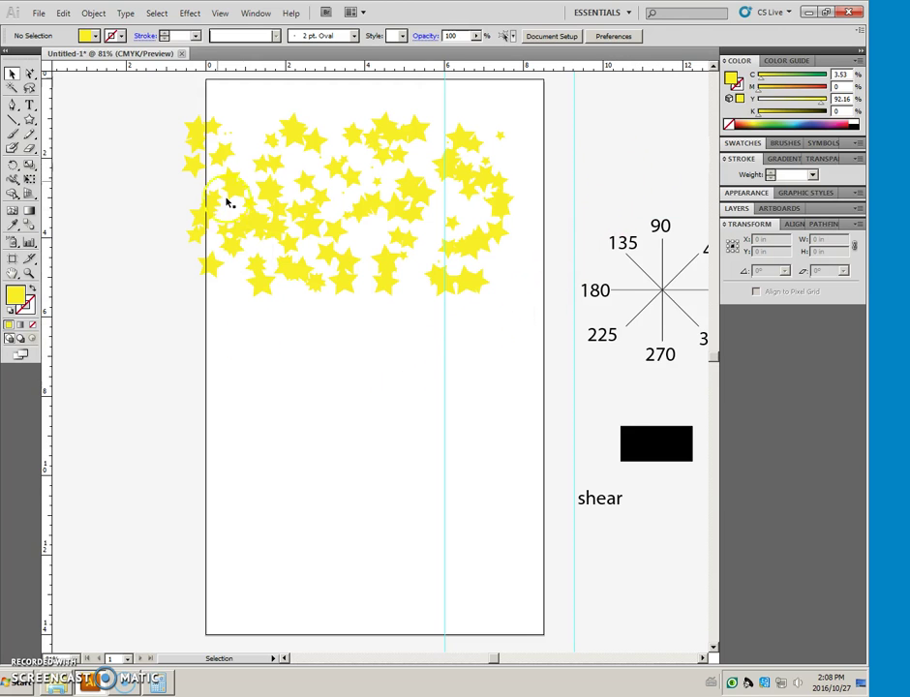
Step: Delete the scattered stars and float the Transform panel on its own
drag(155, 116, 522, 303)
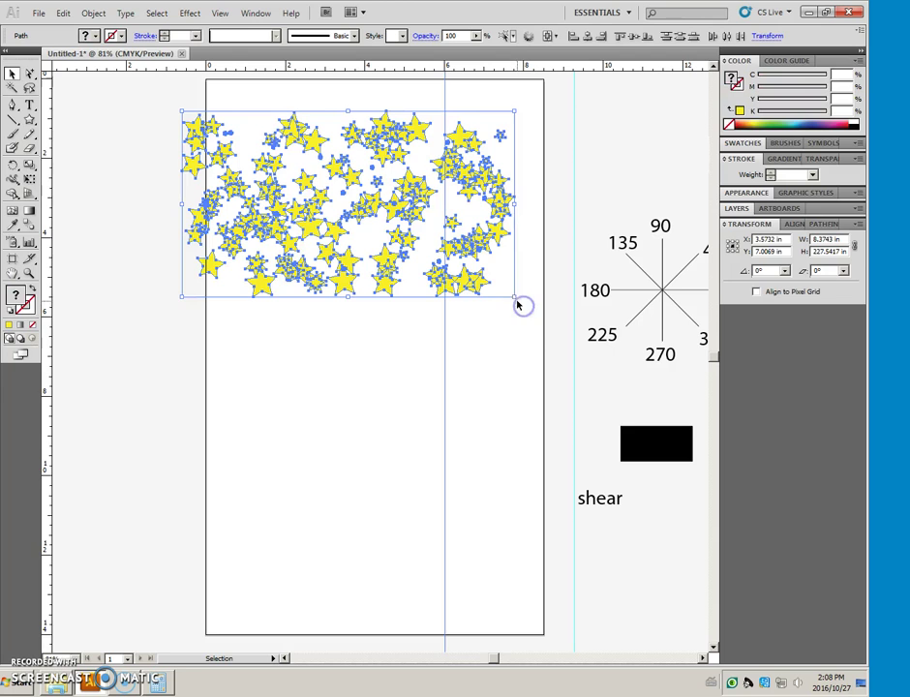
key(Delete)
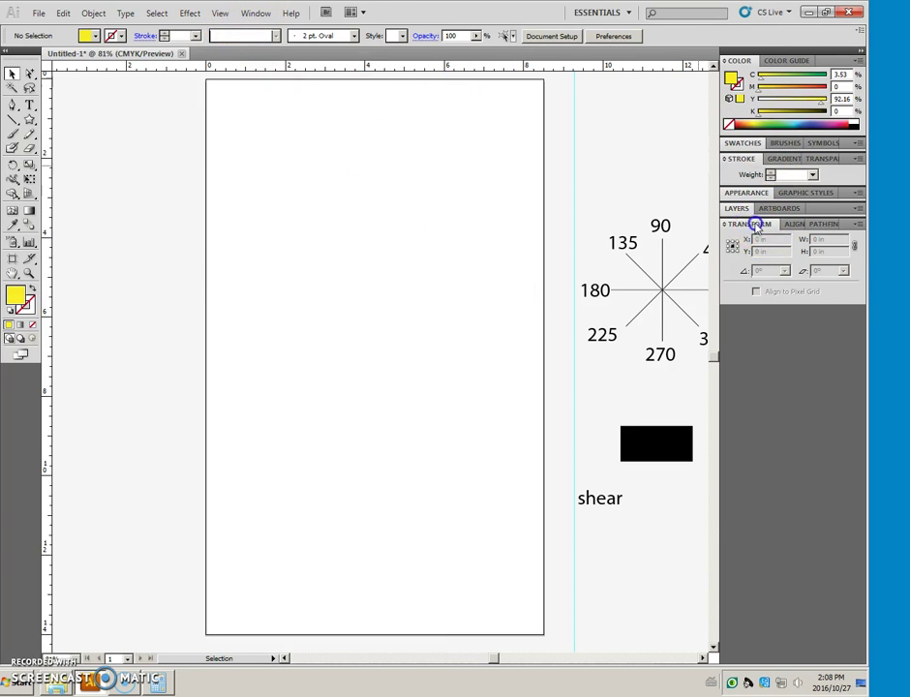
drag(756, 224, 494, 131)
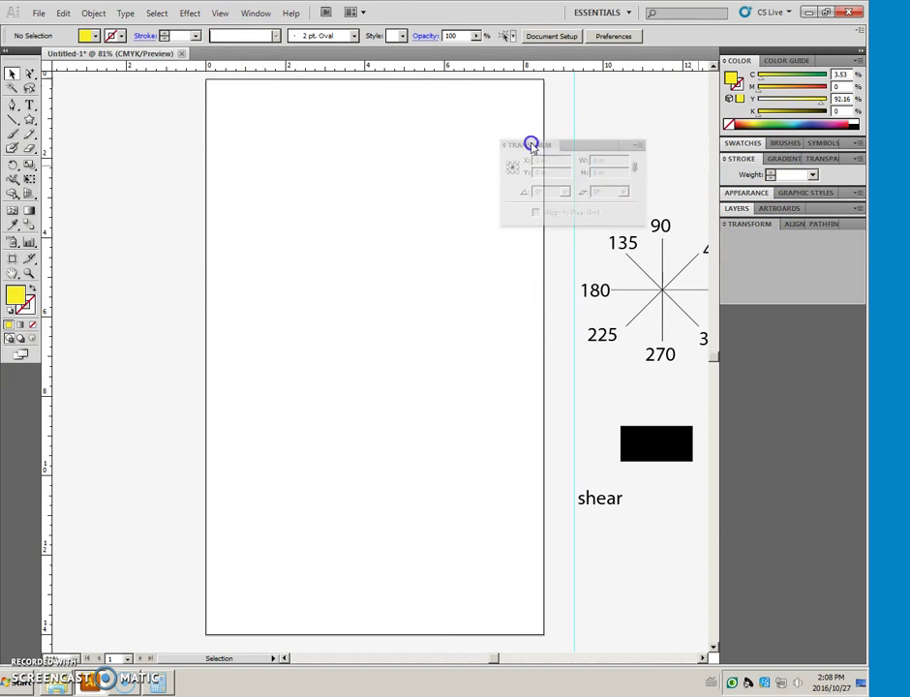
Step: Draw a yellow rectangle and set its width to 2 in, then 4 in
click(37, 121)
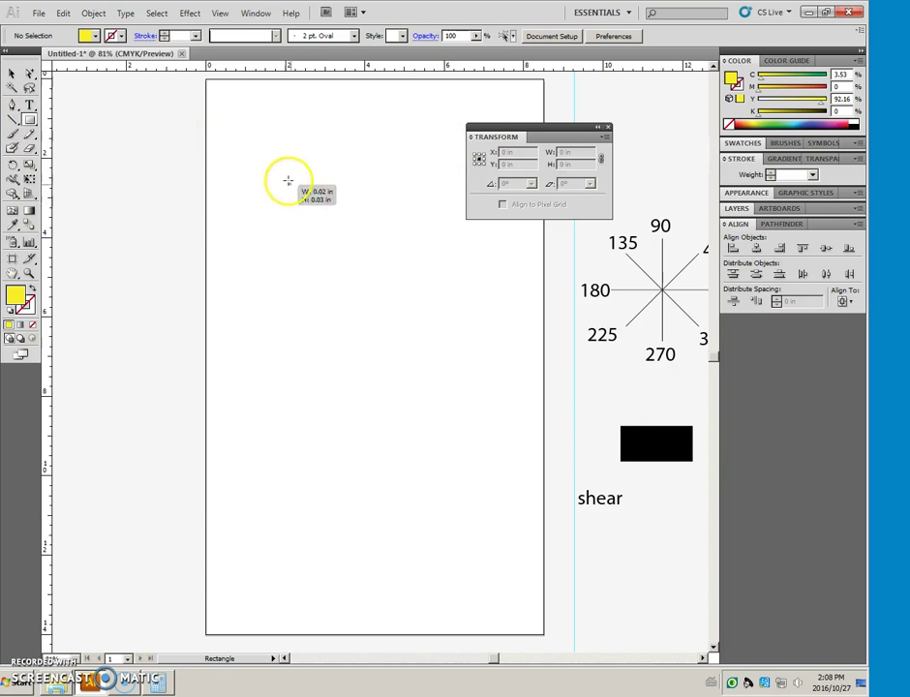
drag(290, 183, 344, 217)
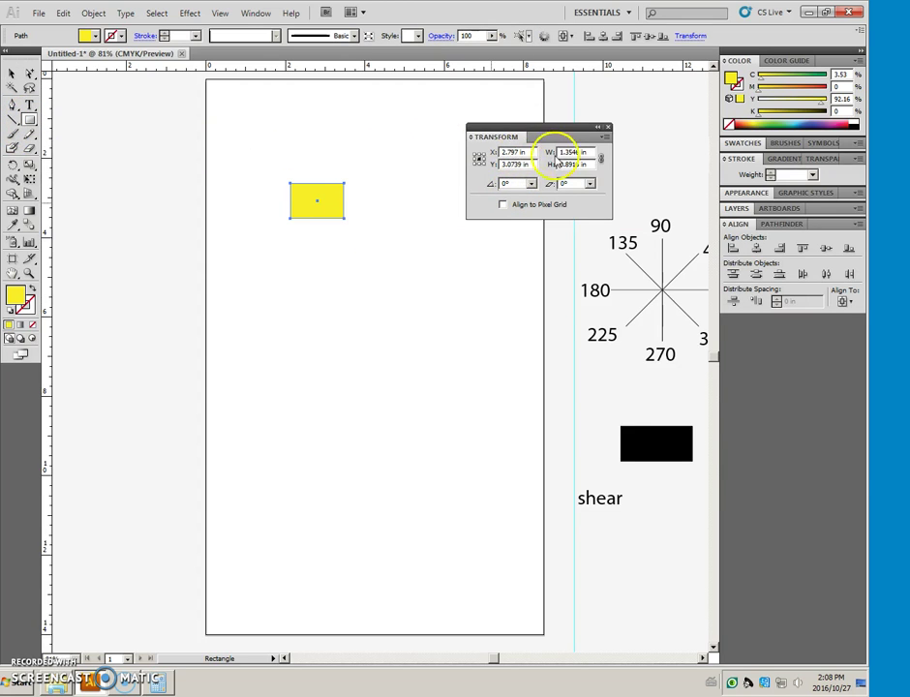
click(586, 152)
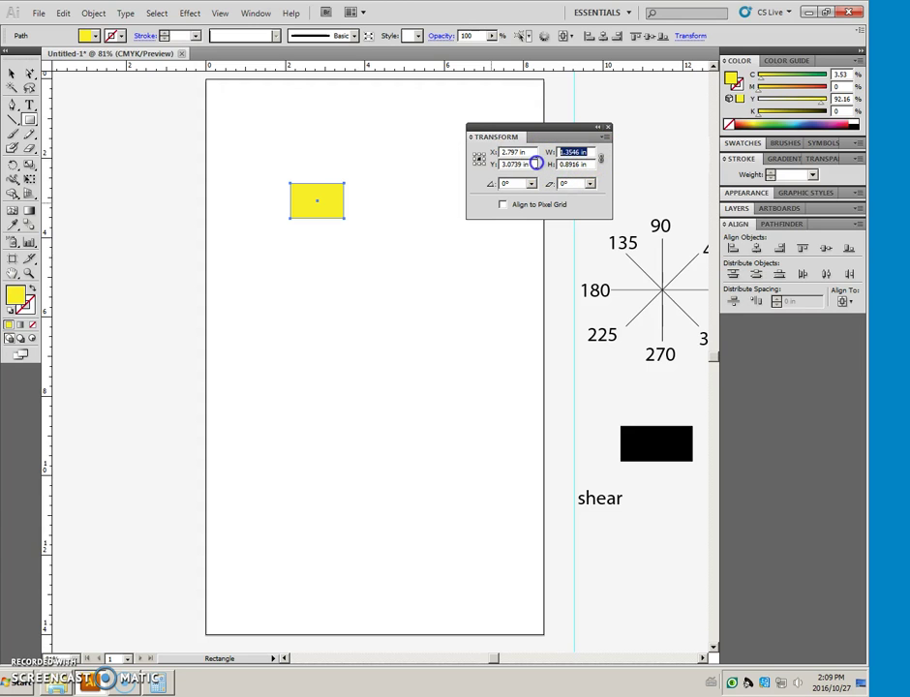
text(2)
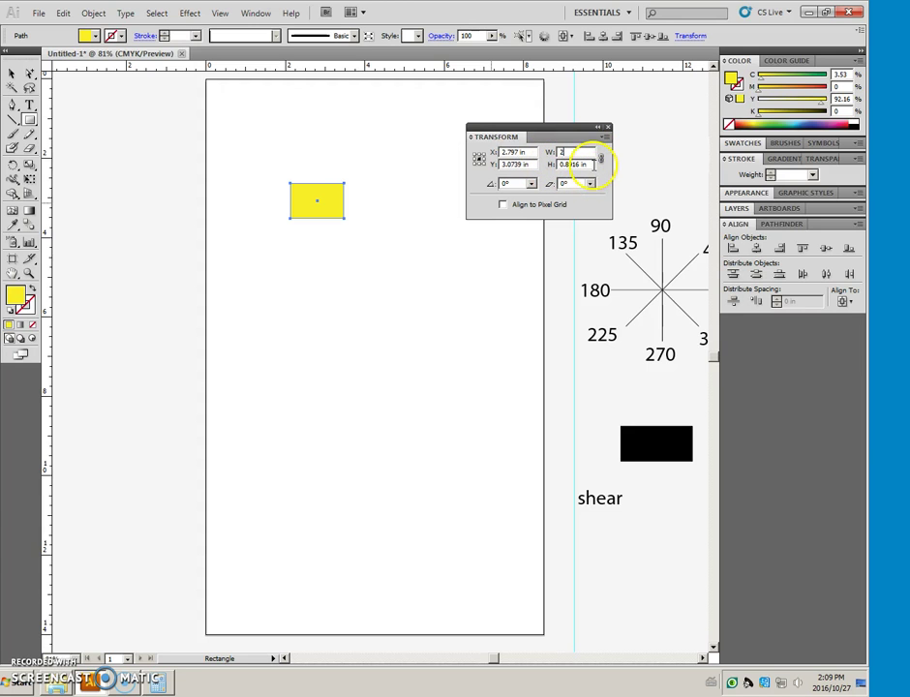
key(Return)
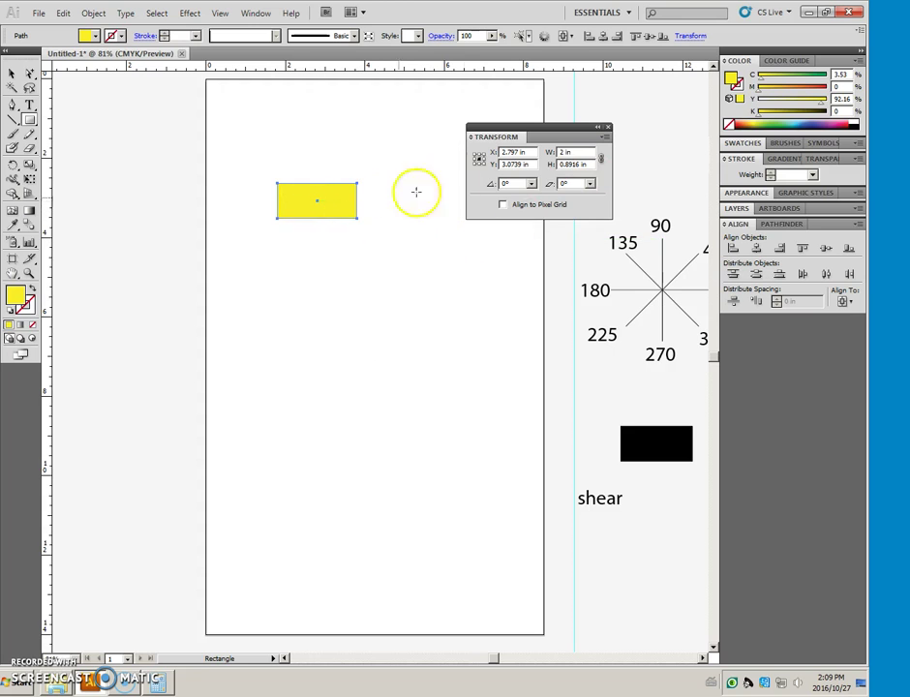
click(565, 154)
click(562, 183)
key(Return)
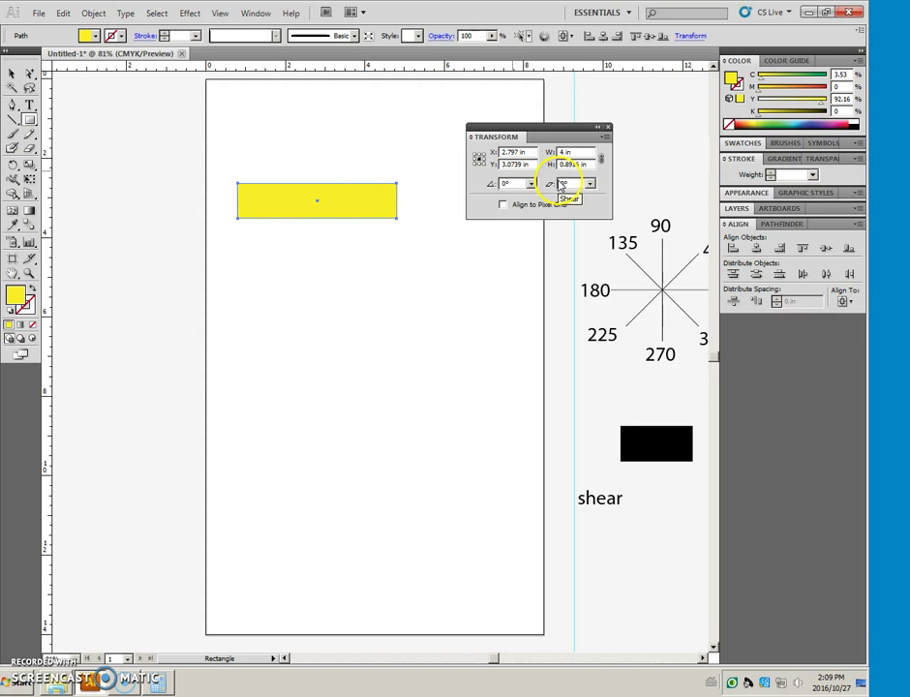